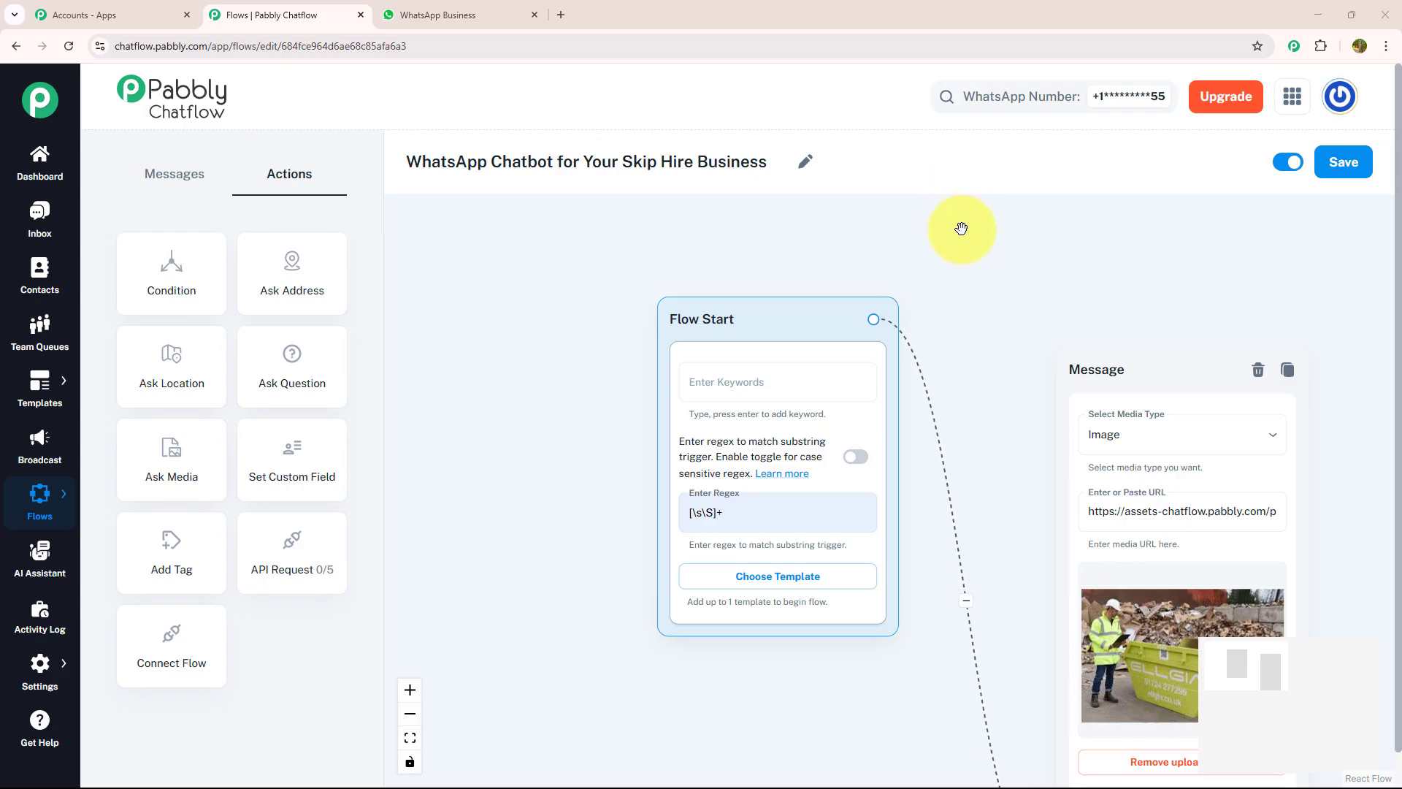
# Zoom out and pan the skip hire flow to view Flow Start through the question nodes
pyautogui.scroll(-3, 961, 225)
pyautogui.moveTo(946, 247); pyautogui.dragTo(742, 194)
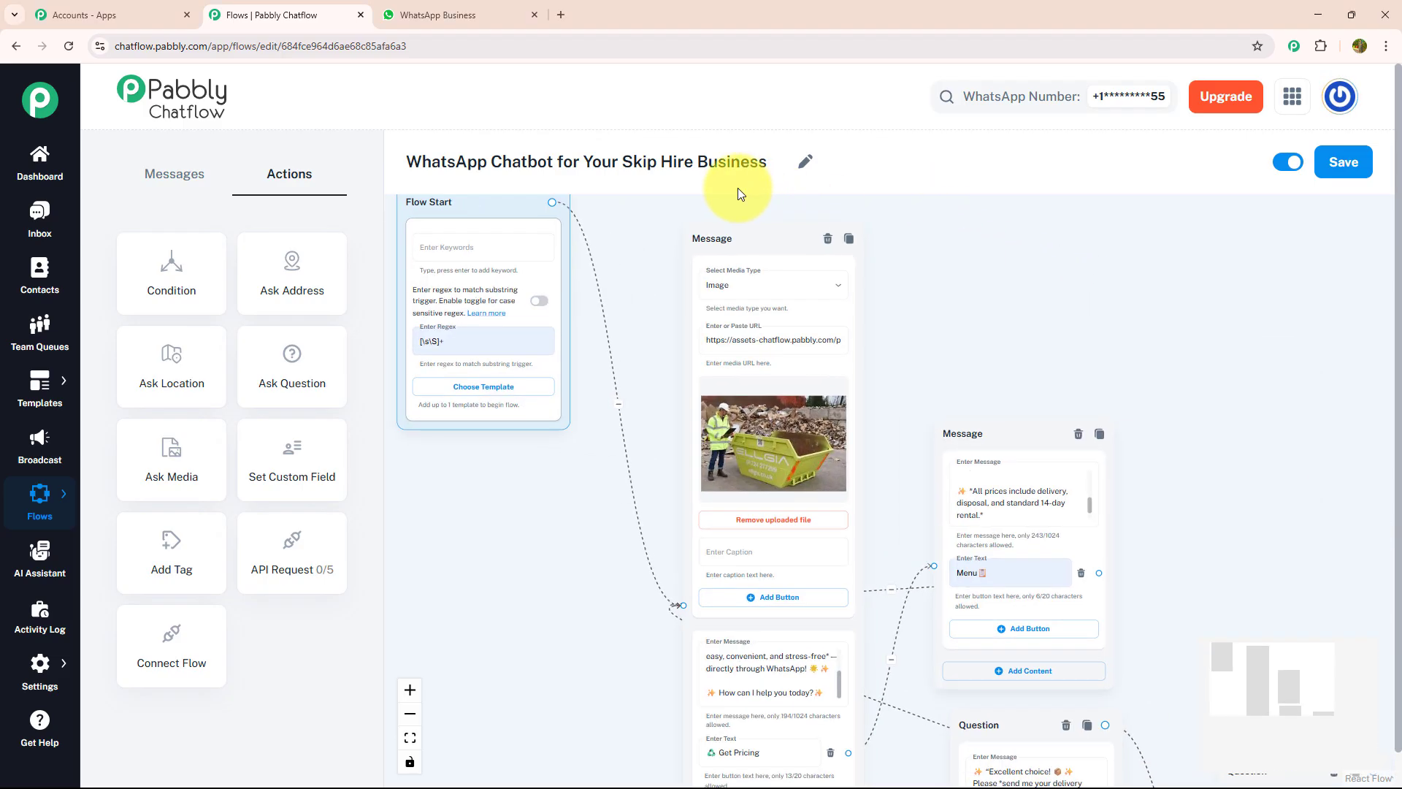
pyautogui.scroll(-2, 976, 379)
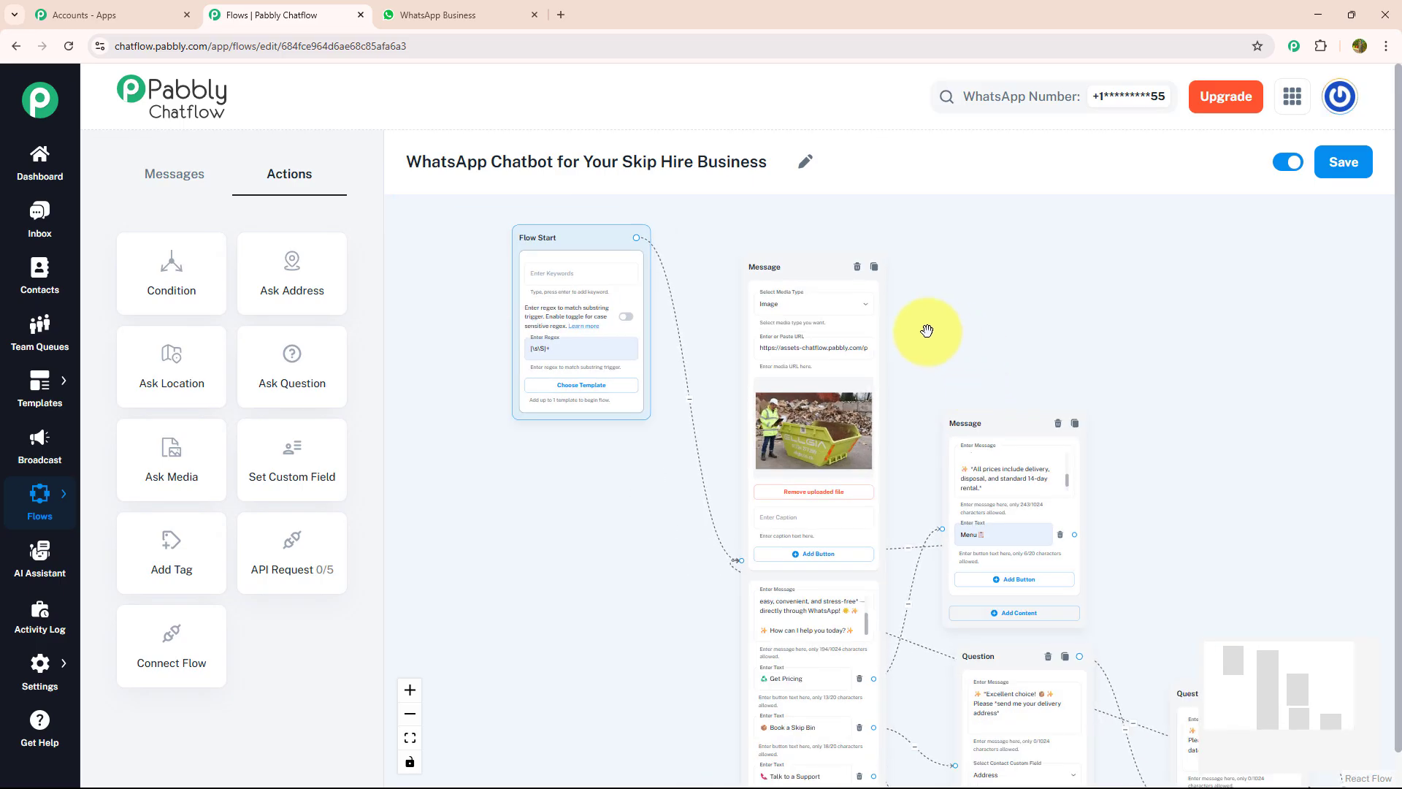
# In WhatsApp, send 'hey' to the bot, request Get Pricing, then return to Menu
pyautogui.click(466, 19)
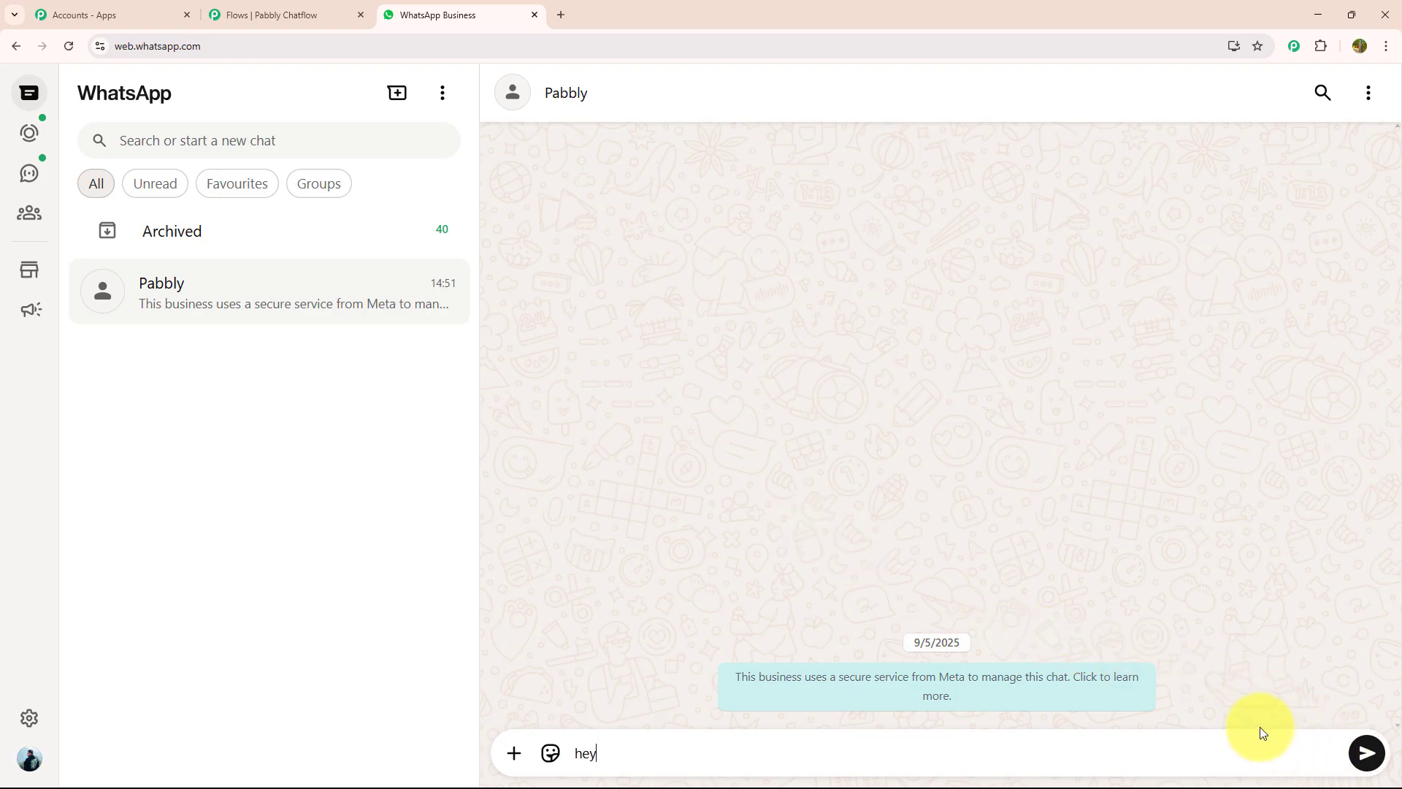
pyautogui.press('Return')
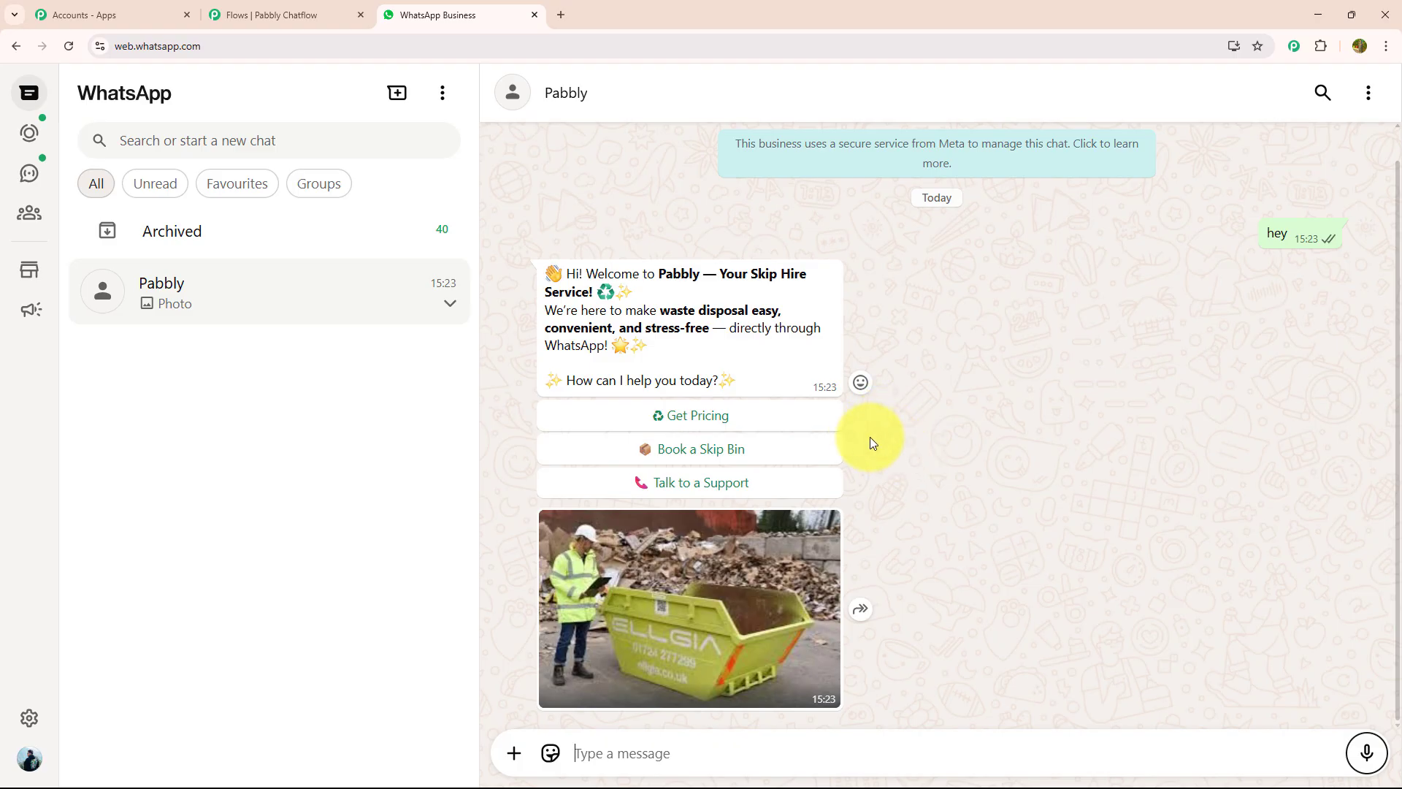
pyautogui.click(823, 417)
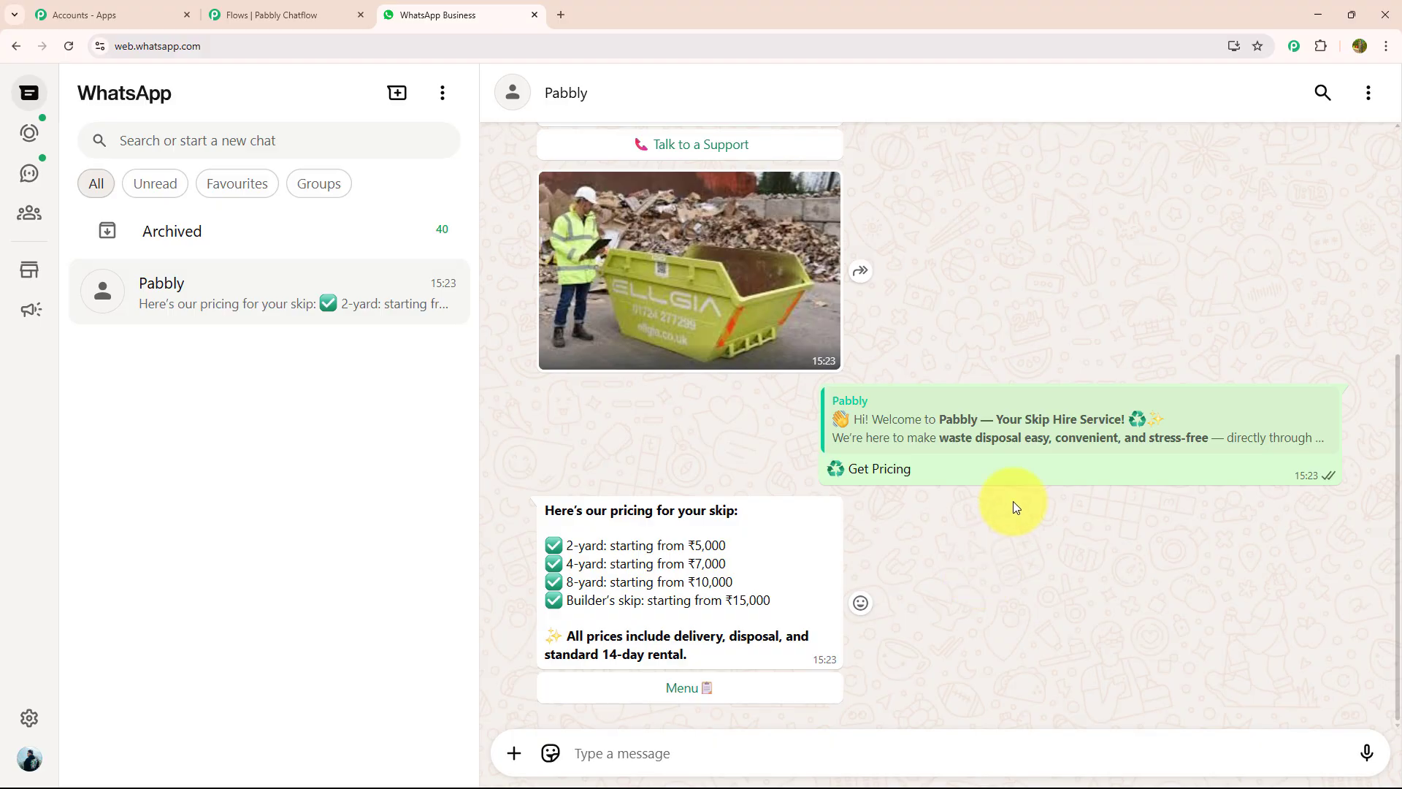
pyautogui.click(807, 688)
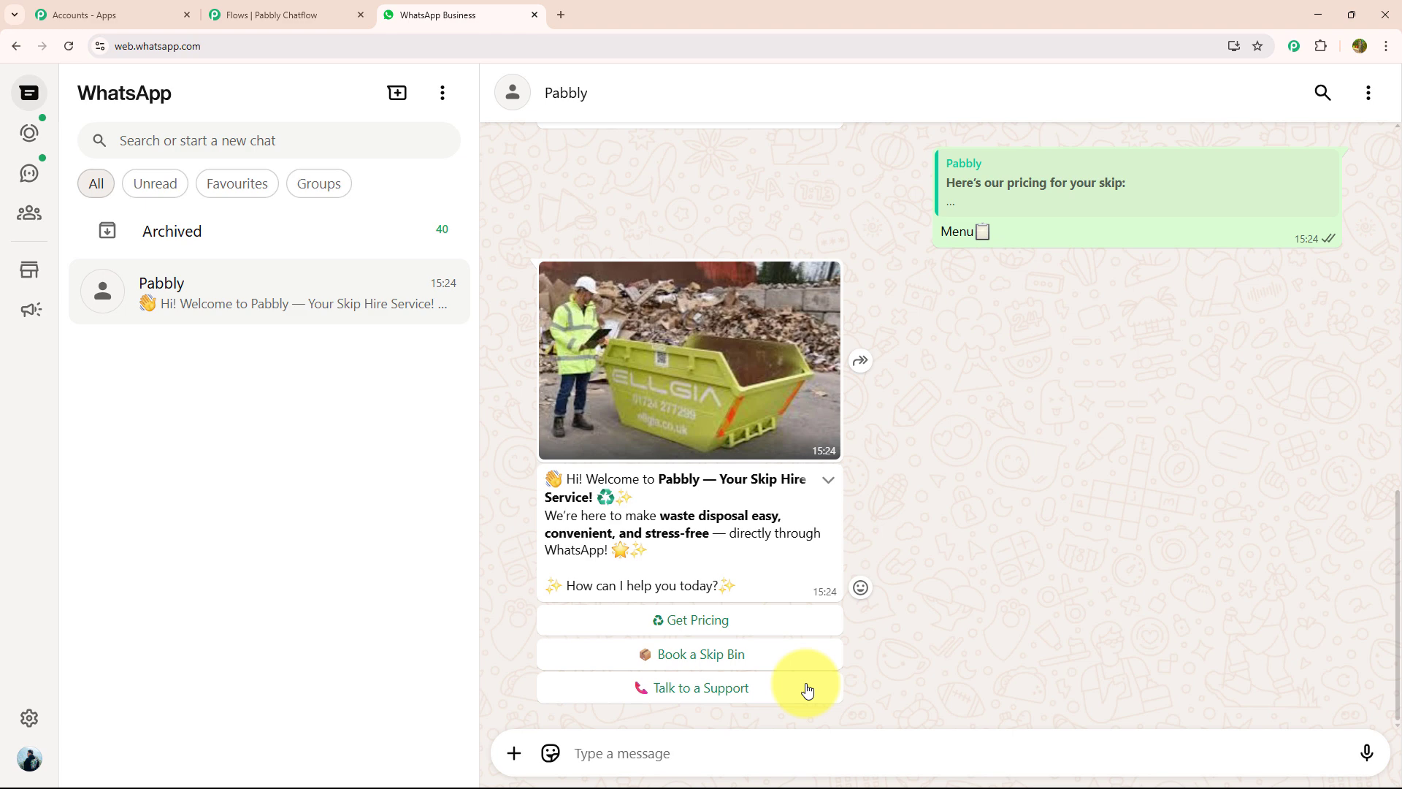
# Choose Book a Skip Bin, send the delivery address, then the date '1 july'
pyautogui.click(757, 654)
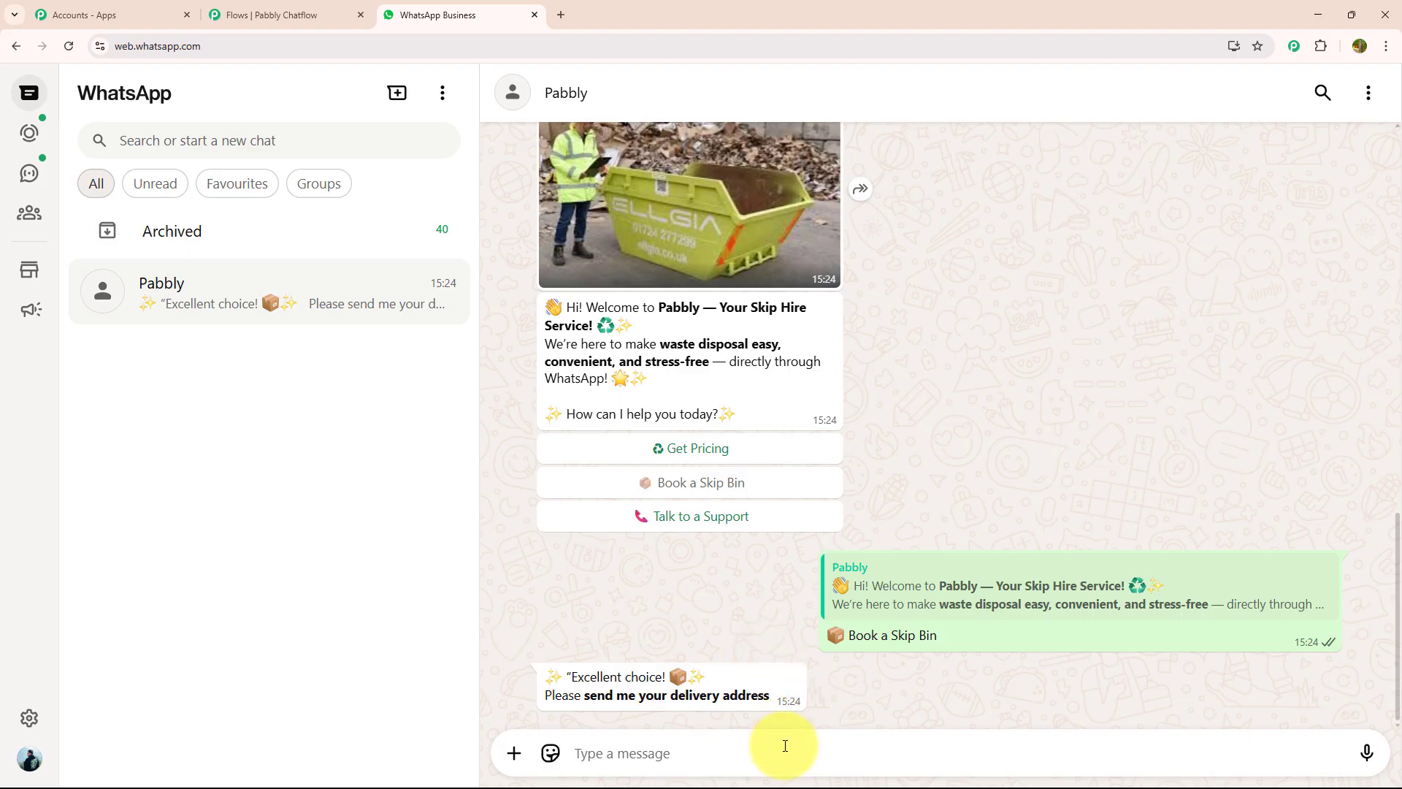
pyautogui.press('Return')
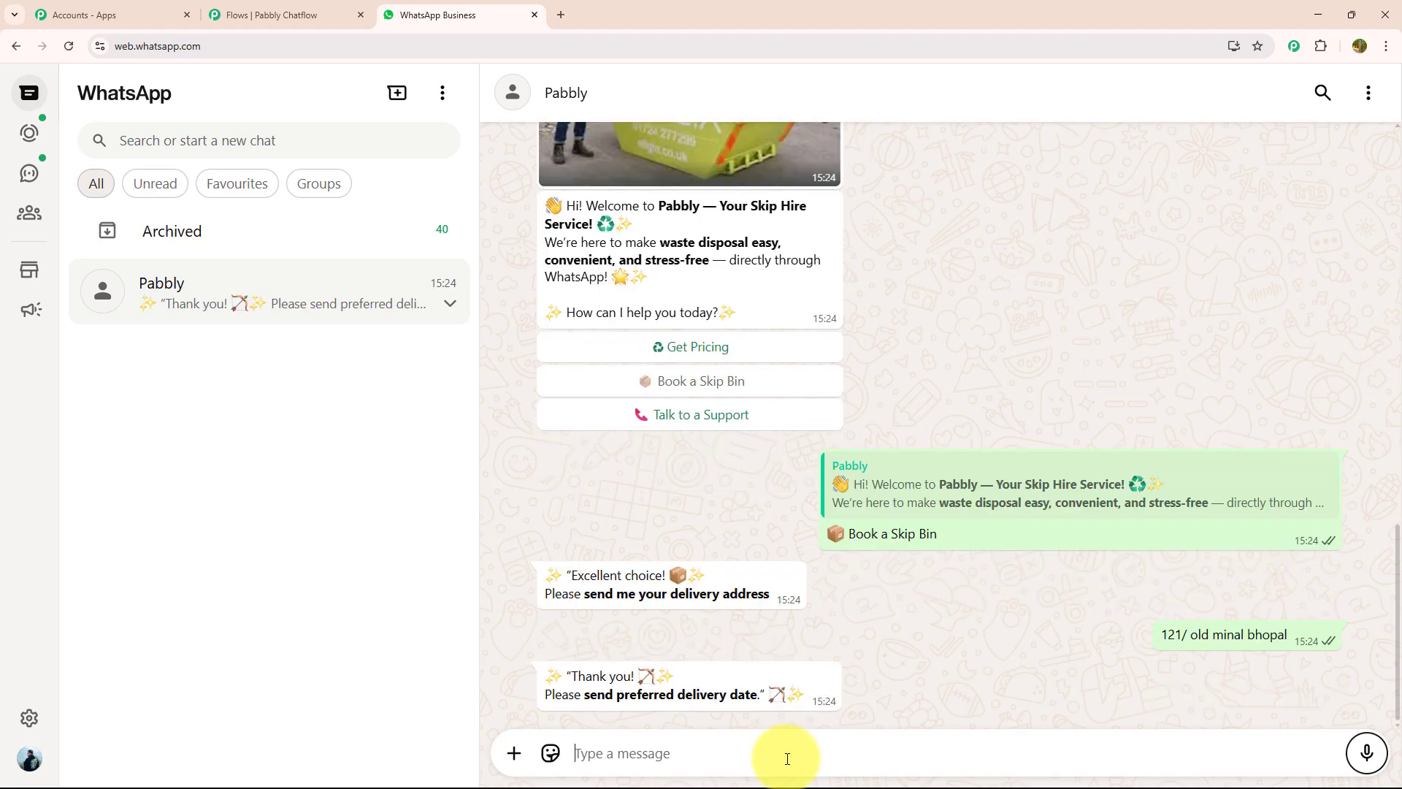
pyautogui.write('1 july')
pyautogui.press('Return')
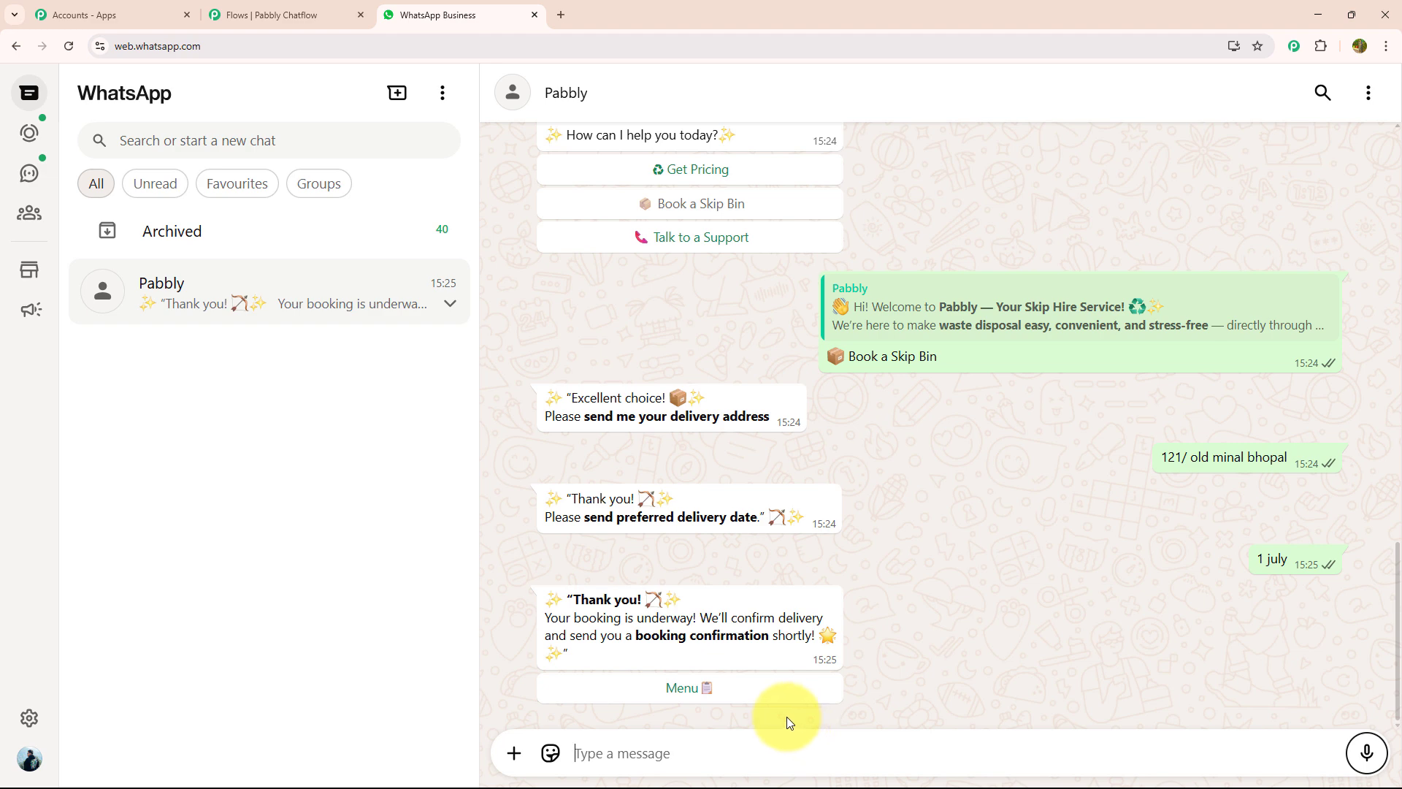
# Return to the bot's Menu and scroll up to review the booking conversation
pyautogui.click(784, 698)
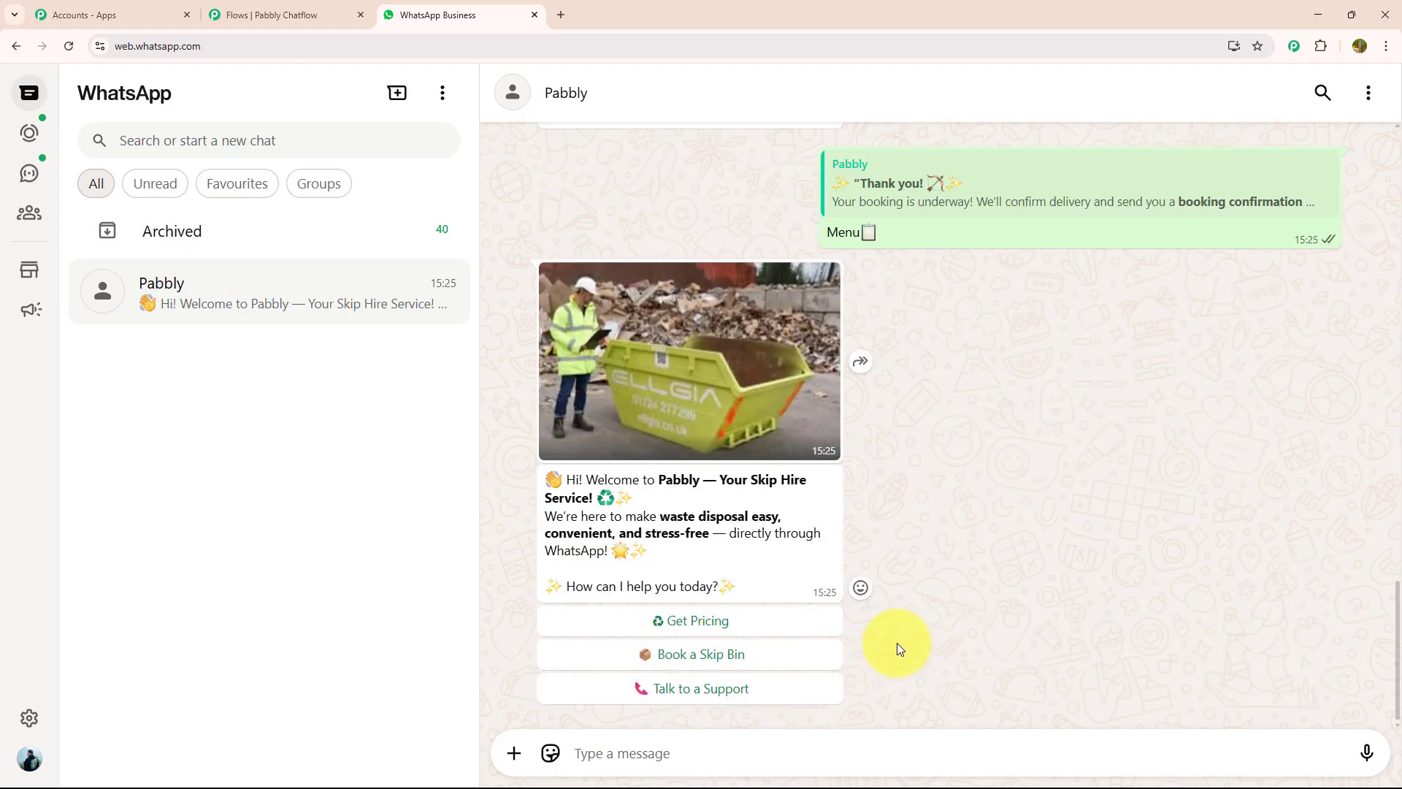
pyautogui.scroll(5, 896, 643)
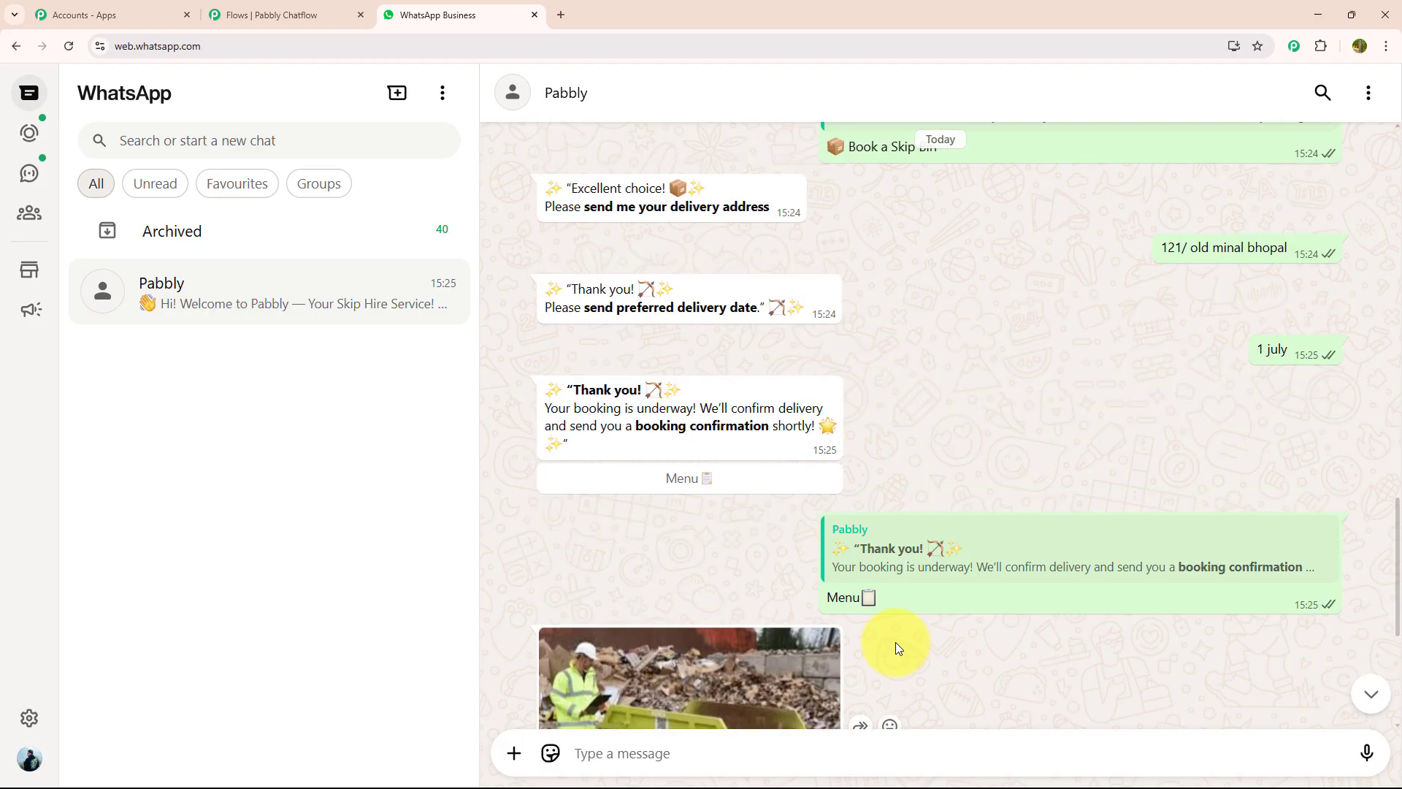
pyautogui.scroll(11, 895, 642)
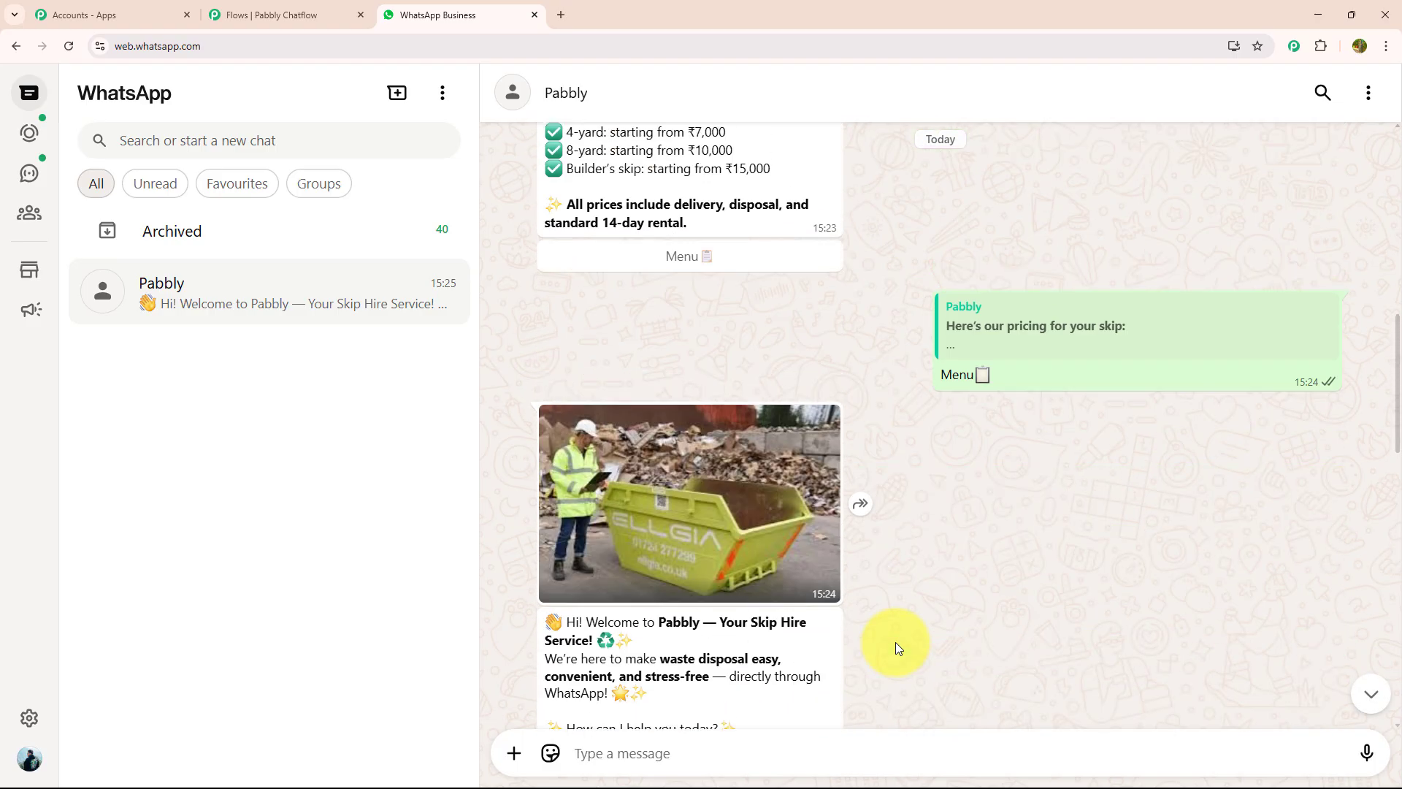
pyautogui.scroll(3, 895, 642)
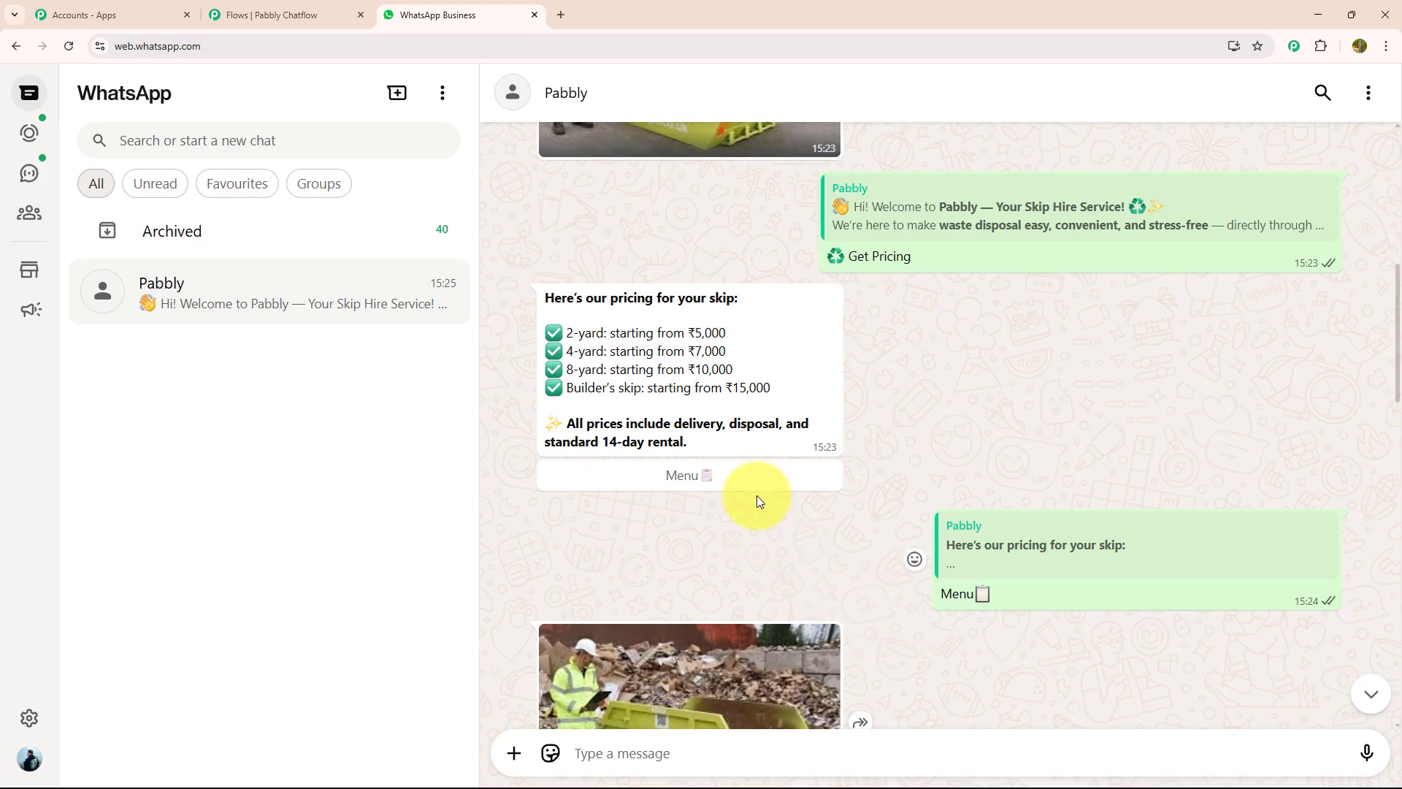
# Load pabbly.com/chatflow in a new tab and sign in to the Pabbly account
pyautogui.click(557, 15)
pyautogui.click(670, 45)
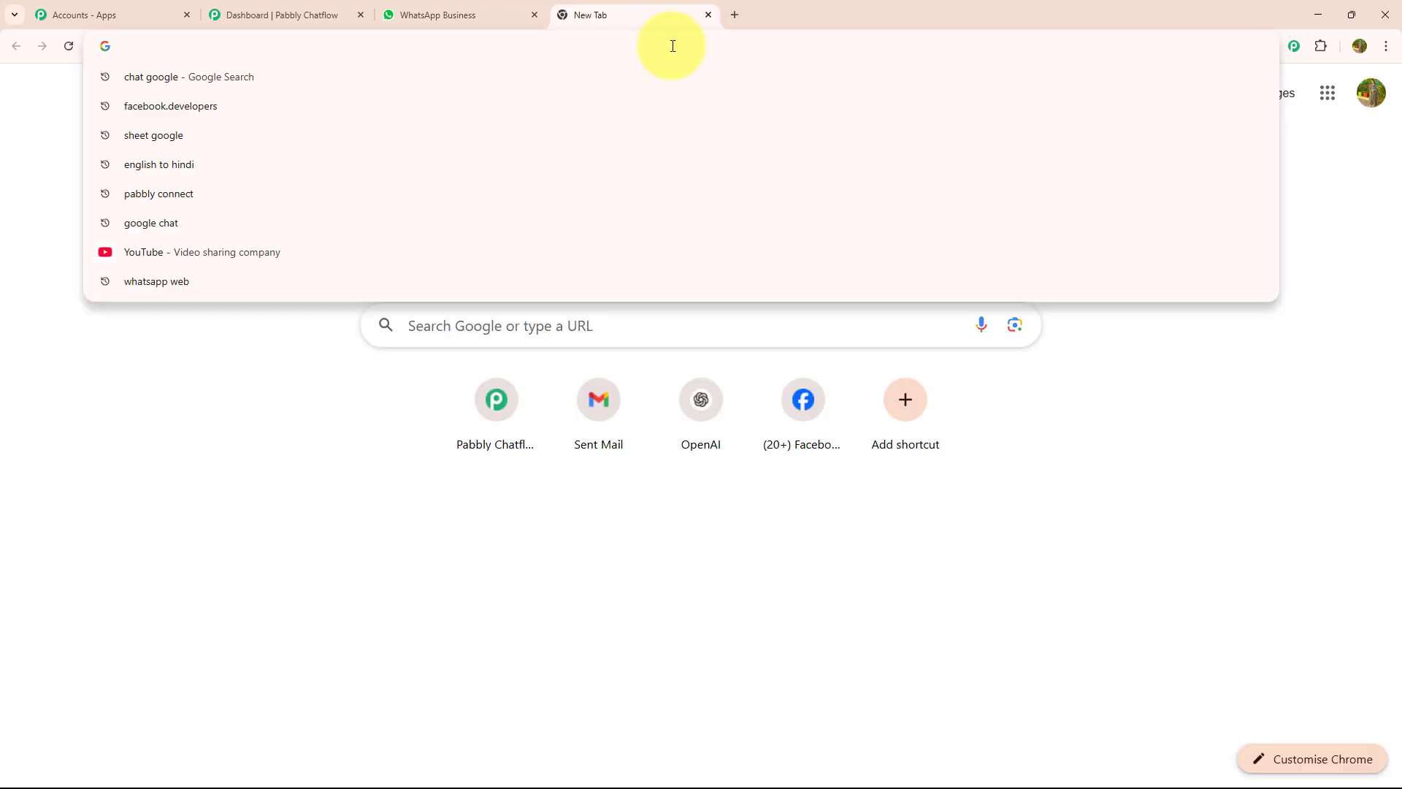
pyautogui.write('pabbly.com/chatflow')
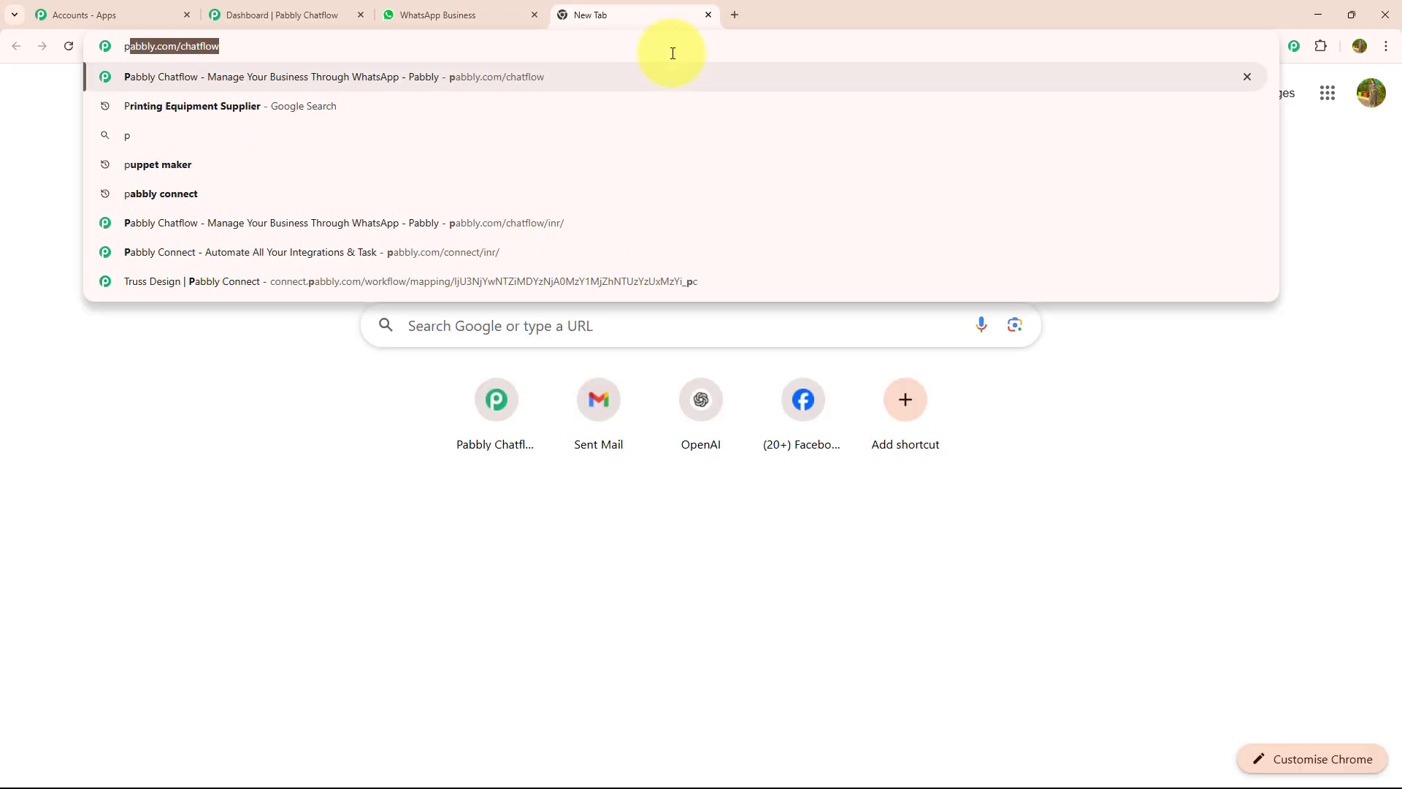
pyautogui.press('Return')
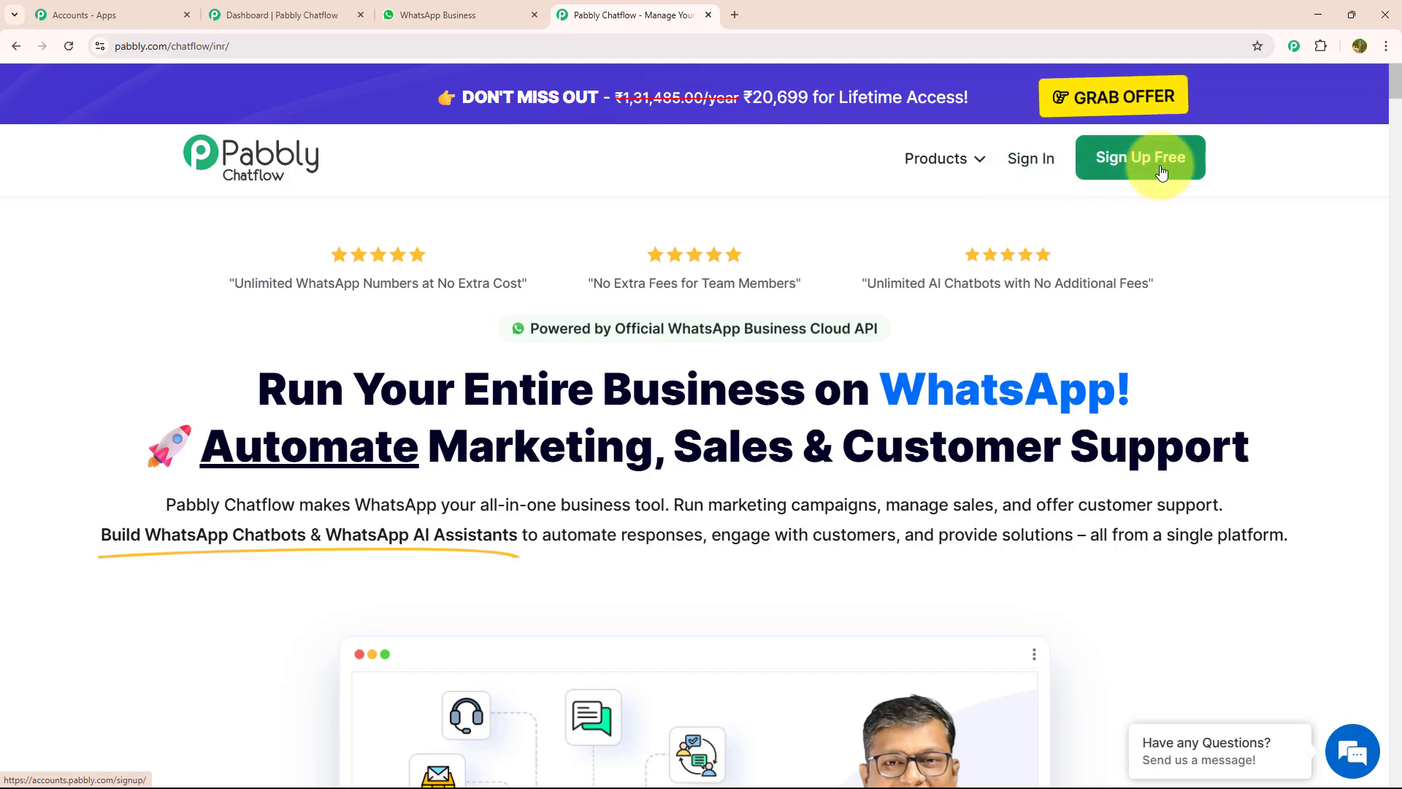
pyautogui.click(1038, 170)
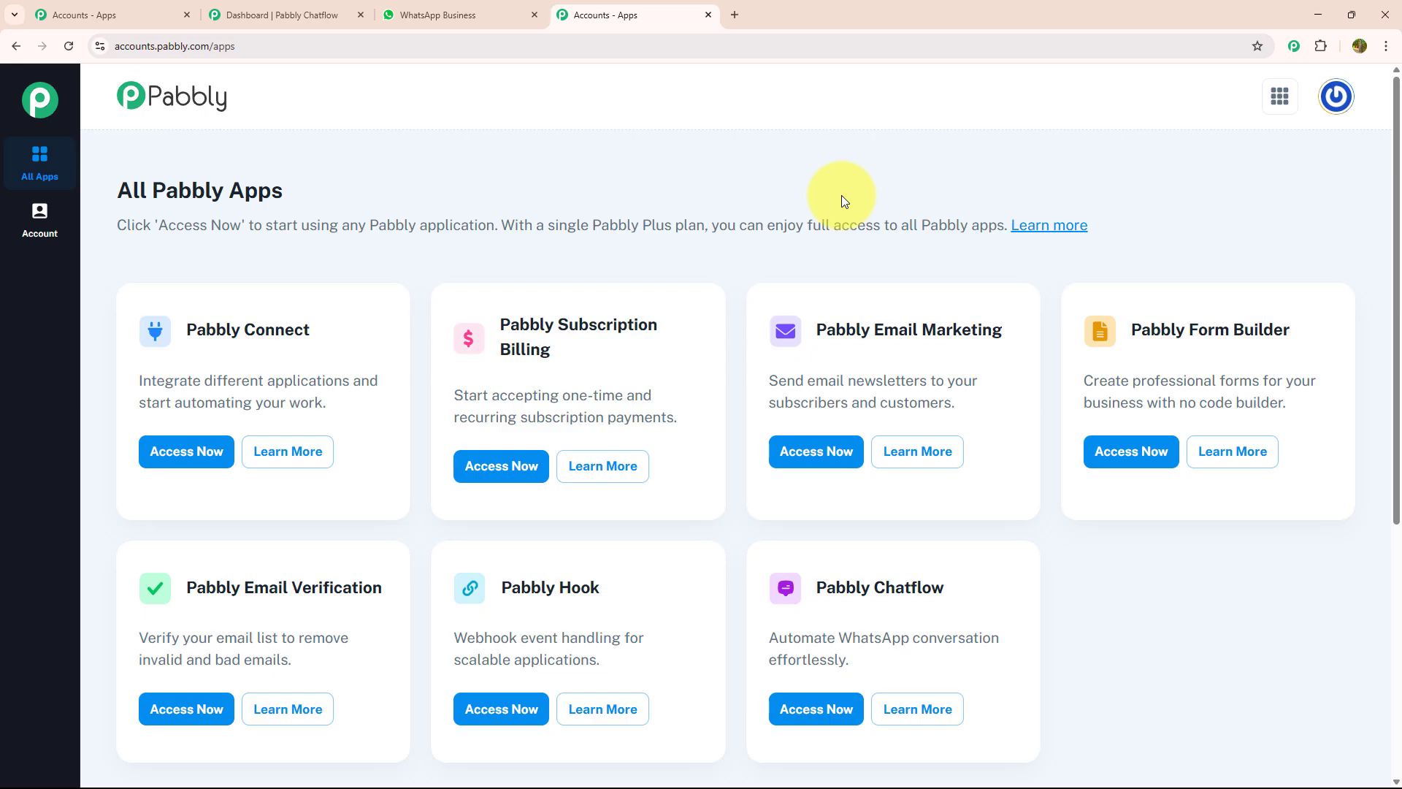
# Open Pabbly Chatflow, preview the Manual Token Connect and WhatsApp Connect dialogs, then cancel
pyautogui.click(815, 720)
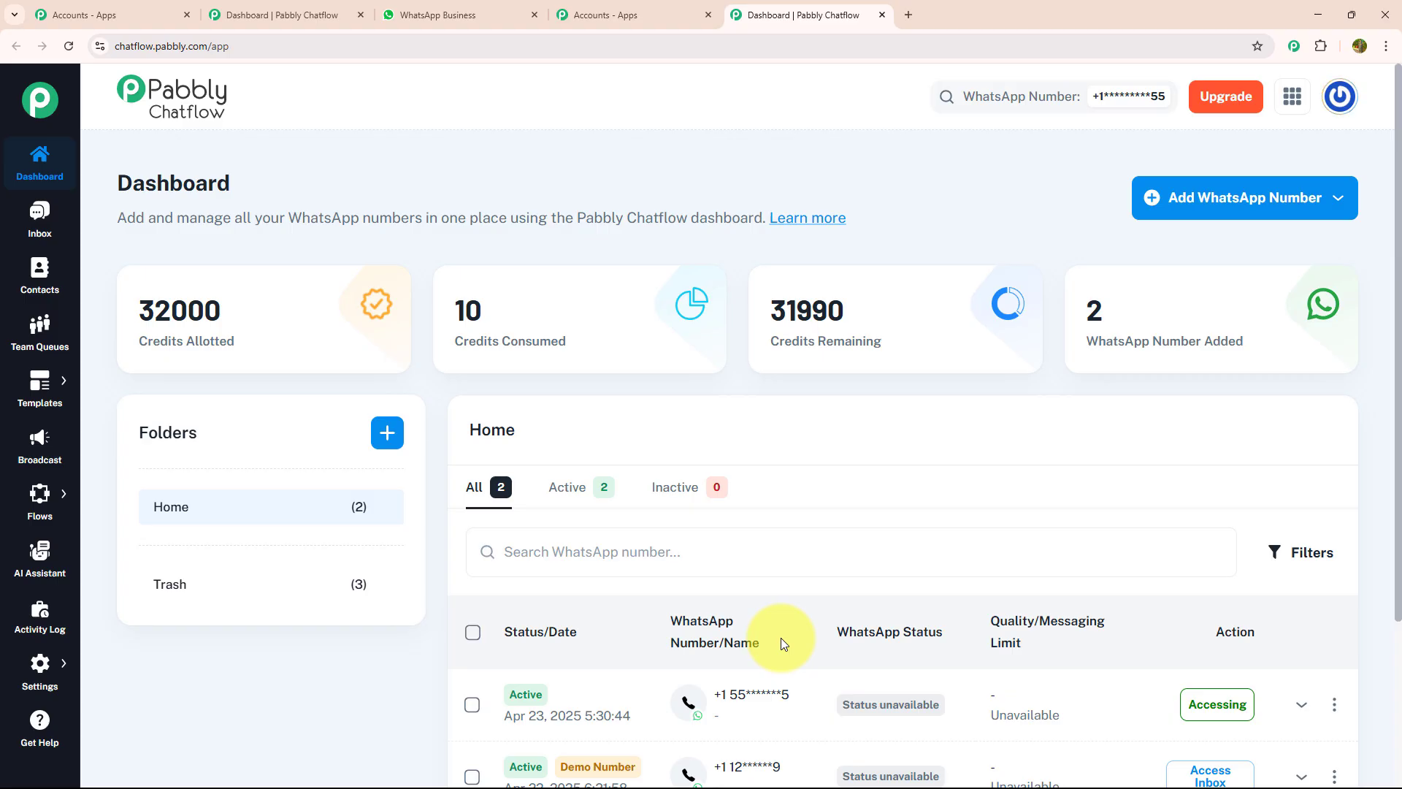
pyautogui.click(1177, 211)
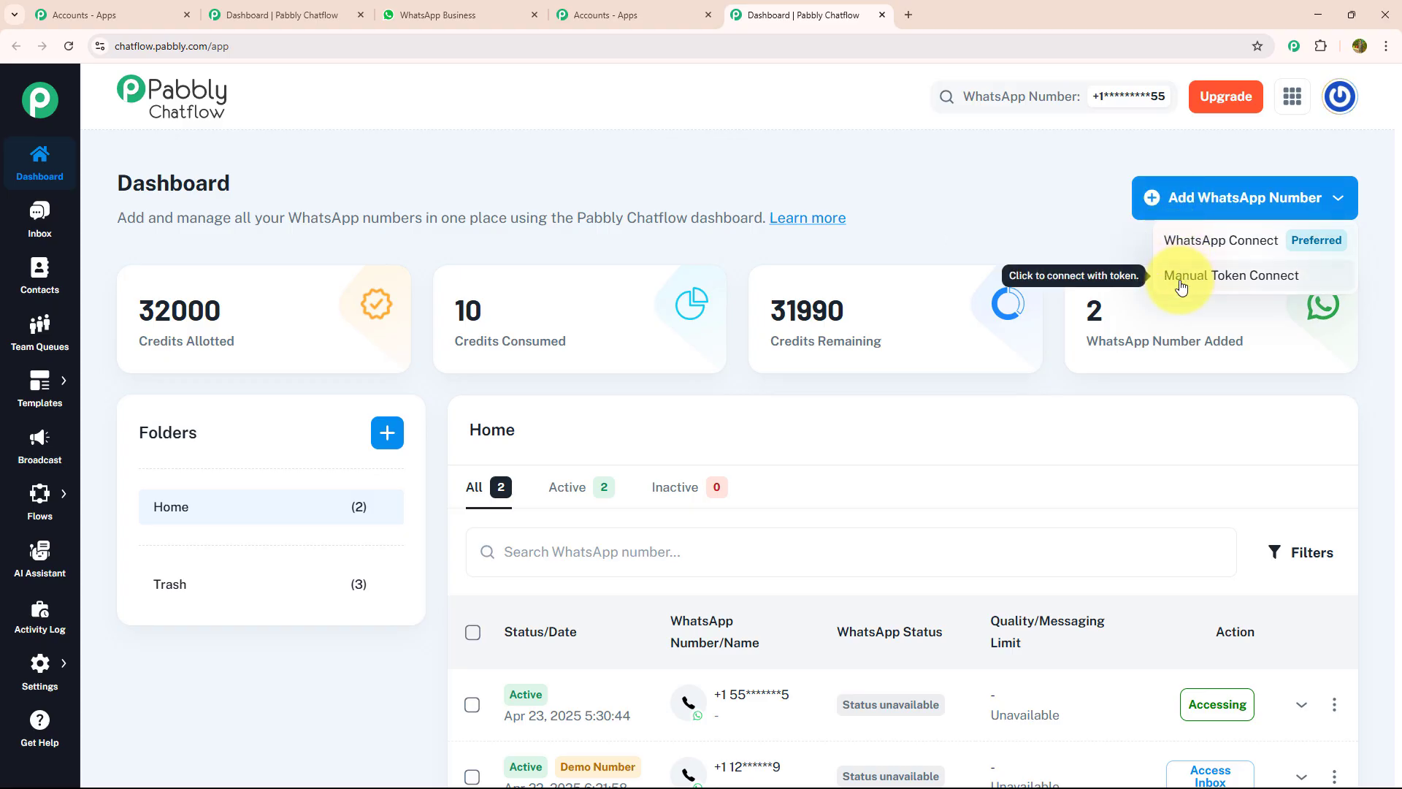
pyautogui.click(1211, 281)
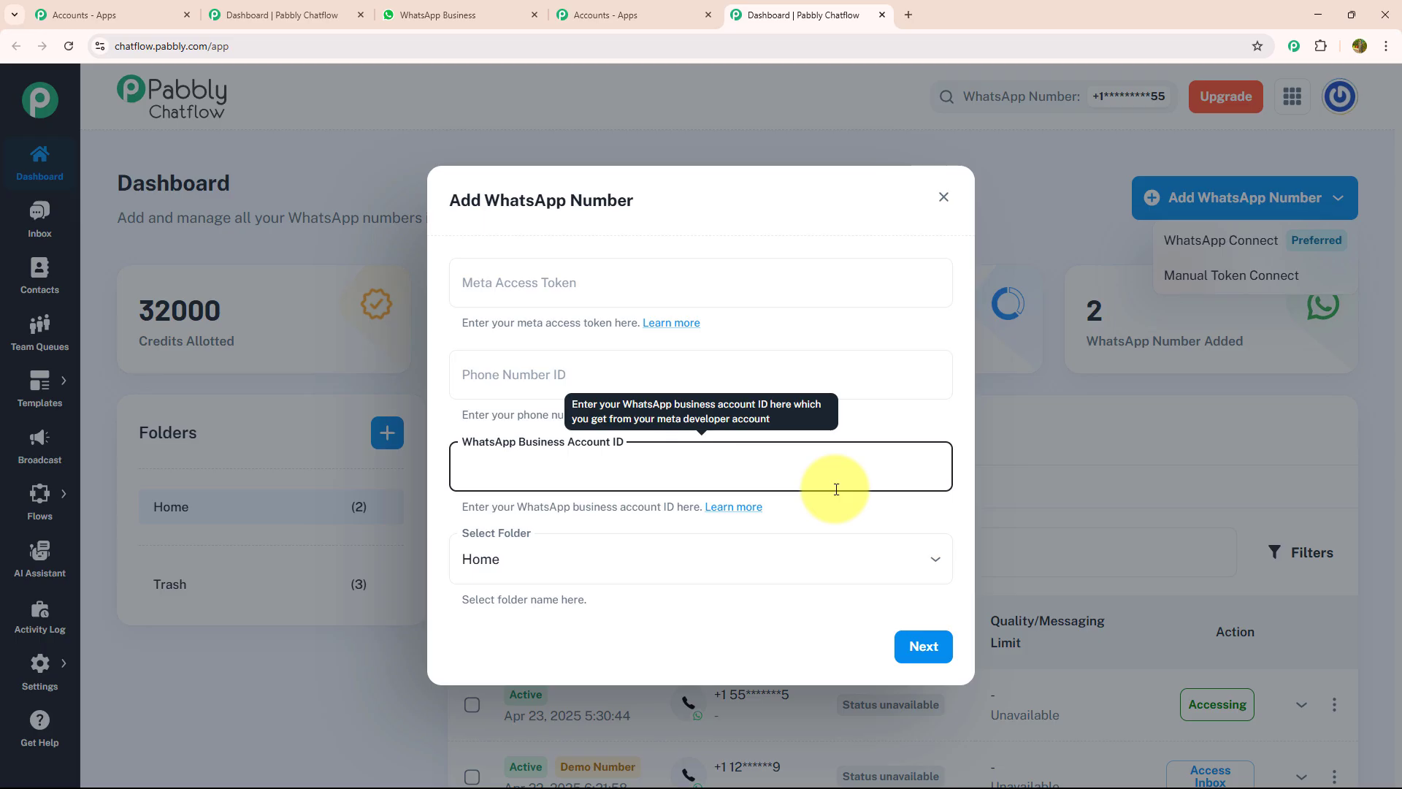
pyautogui.click(1148, 260)
pyautogui.click(1190, 243)
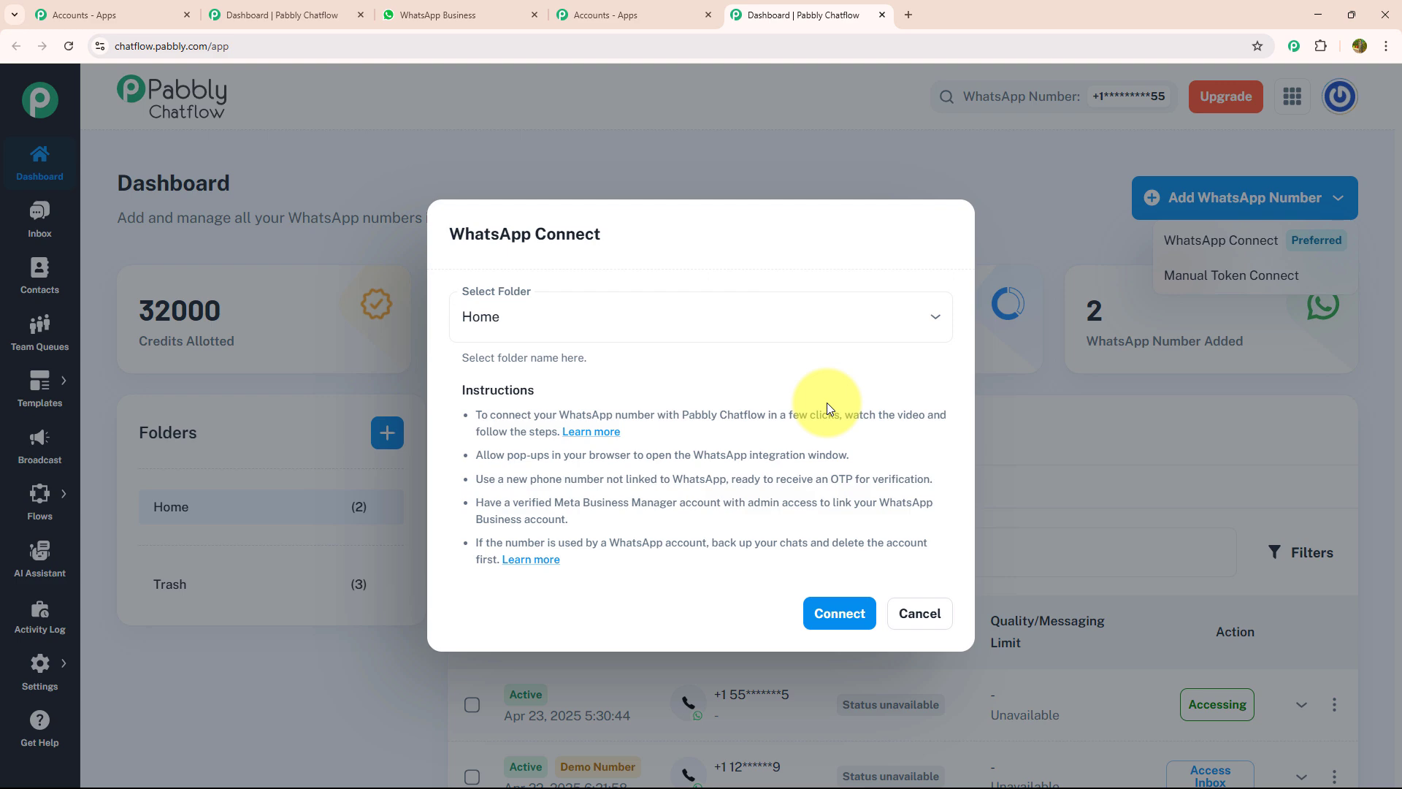
pyautogui.click(914, 619)
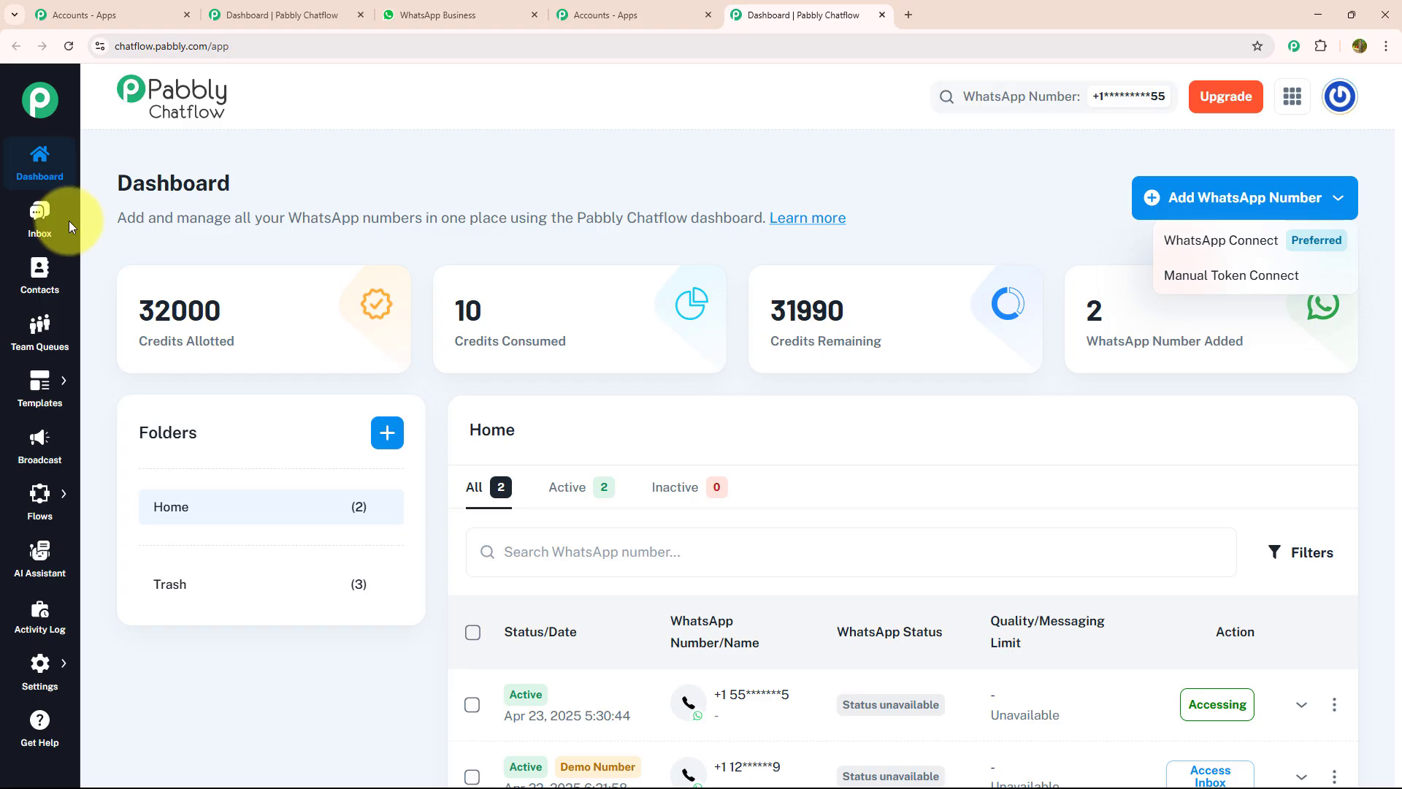
pyautogui.click(51, 222)
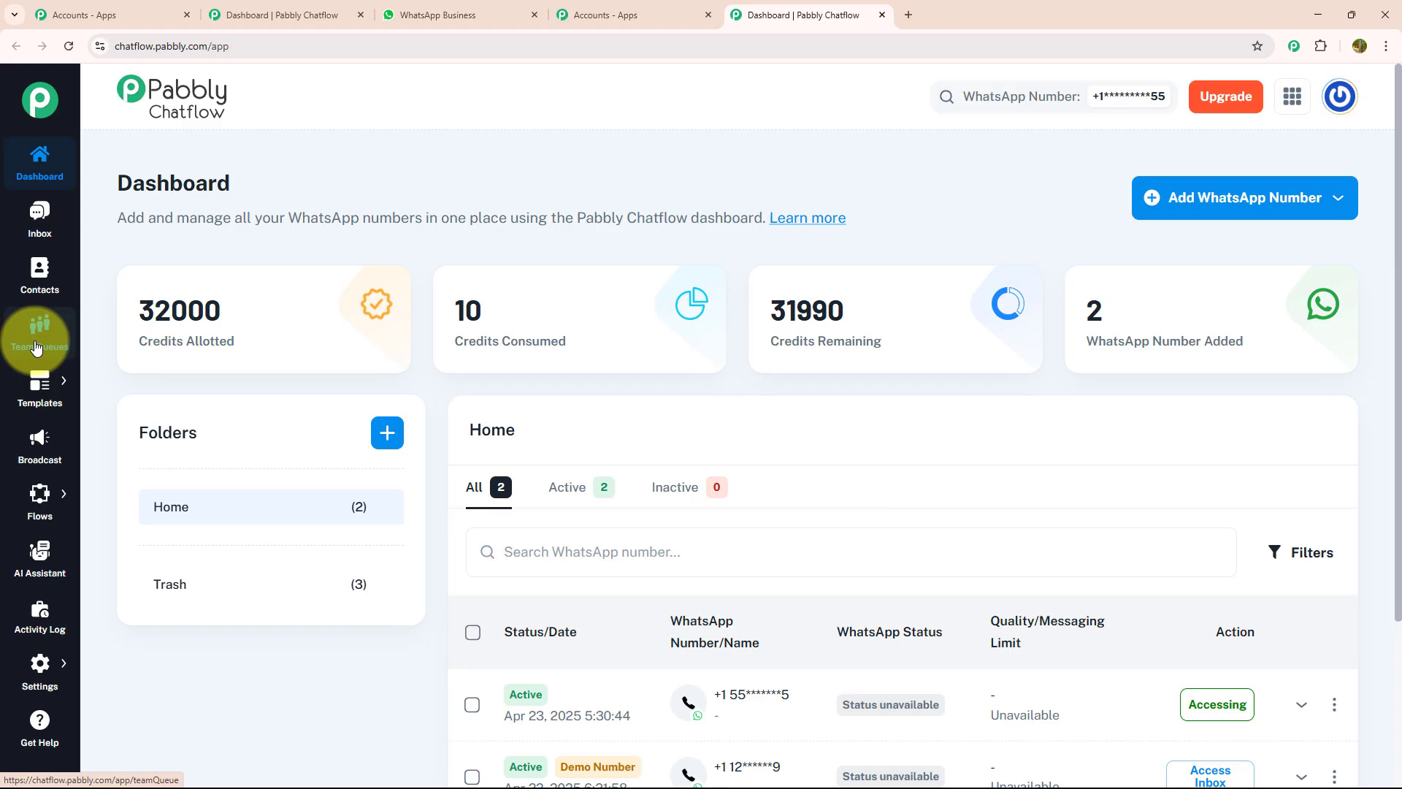
pyautogui.moveTo(38, 378)
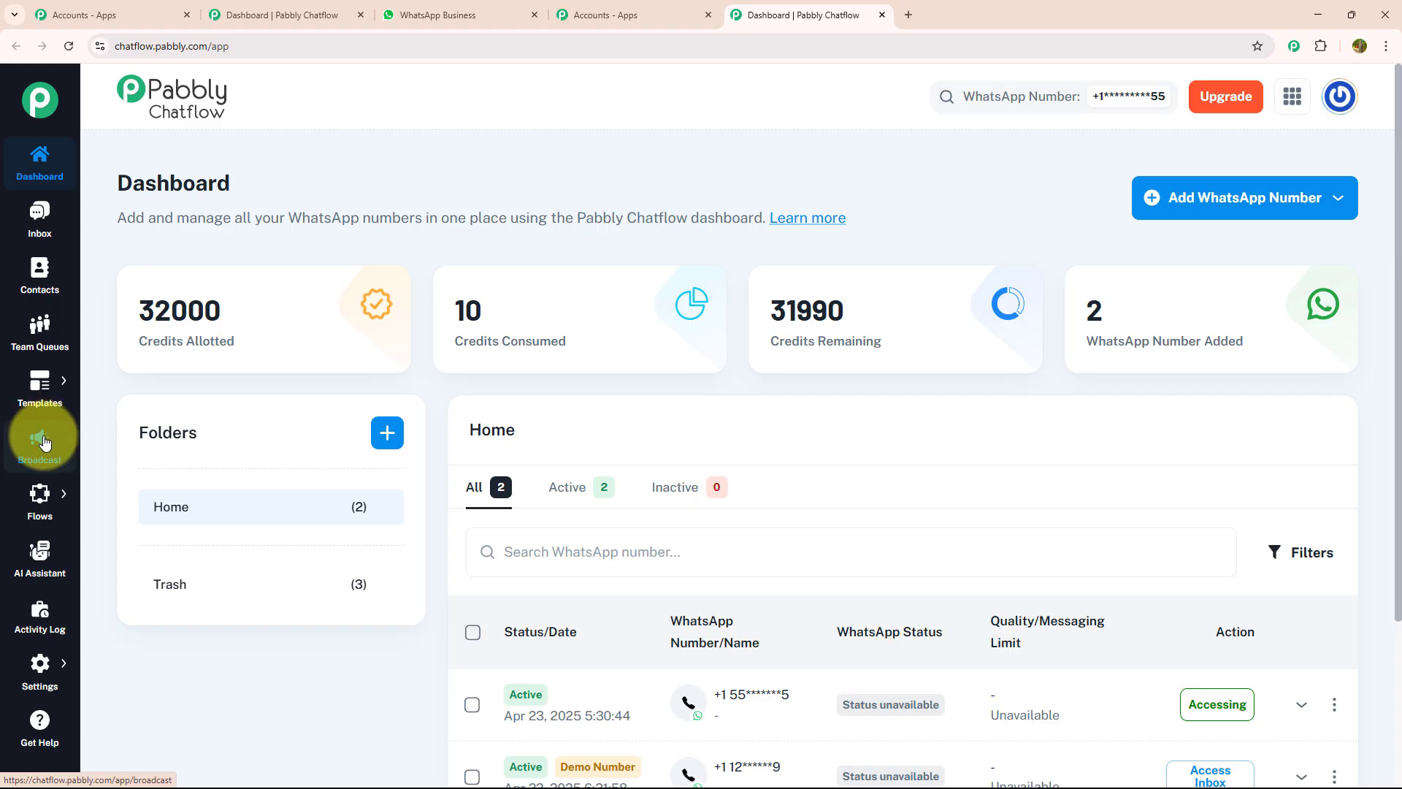
pyautogui.moveTo(42, 500)
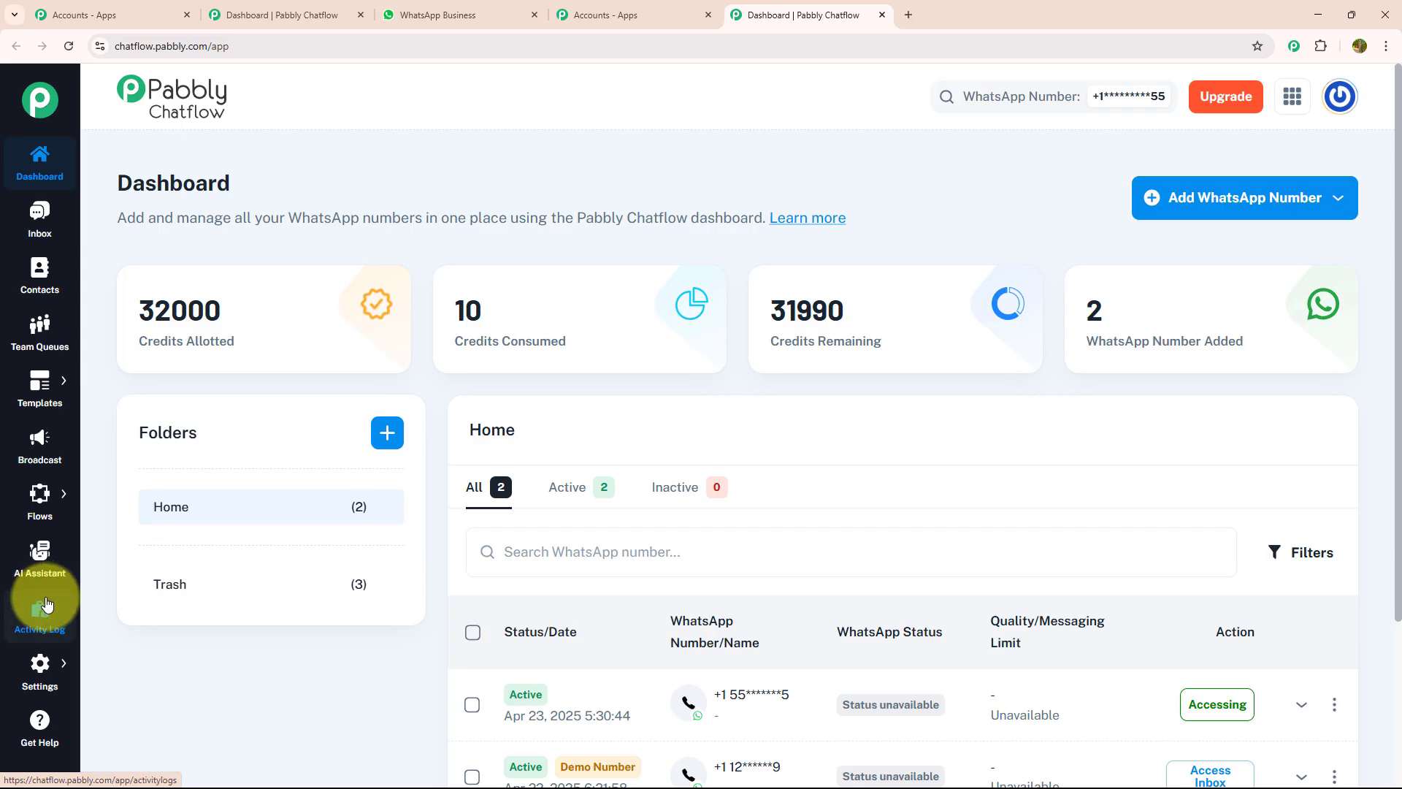
pyautogui.moveTo(42, 663)
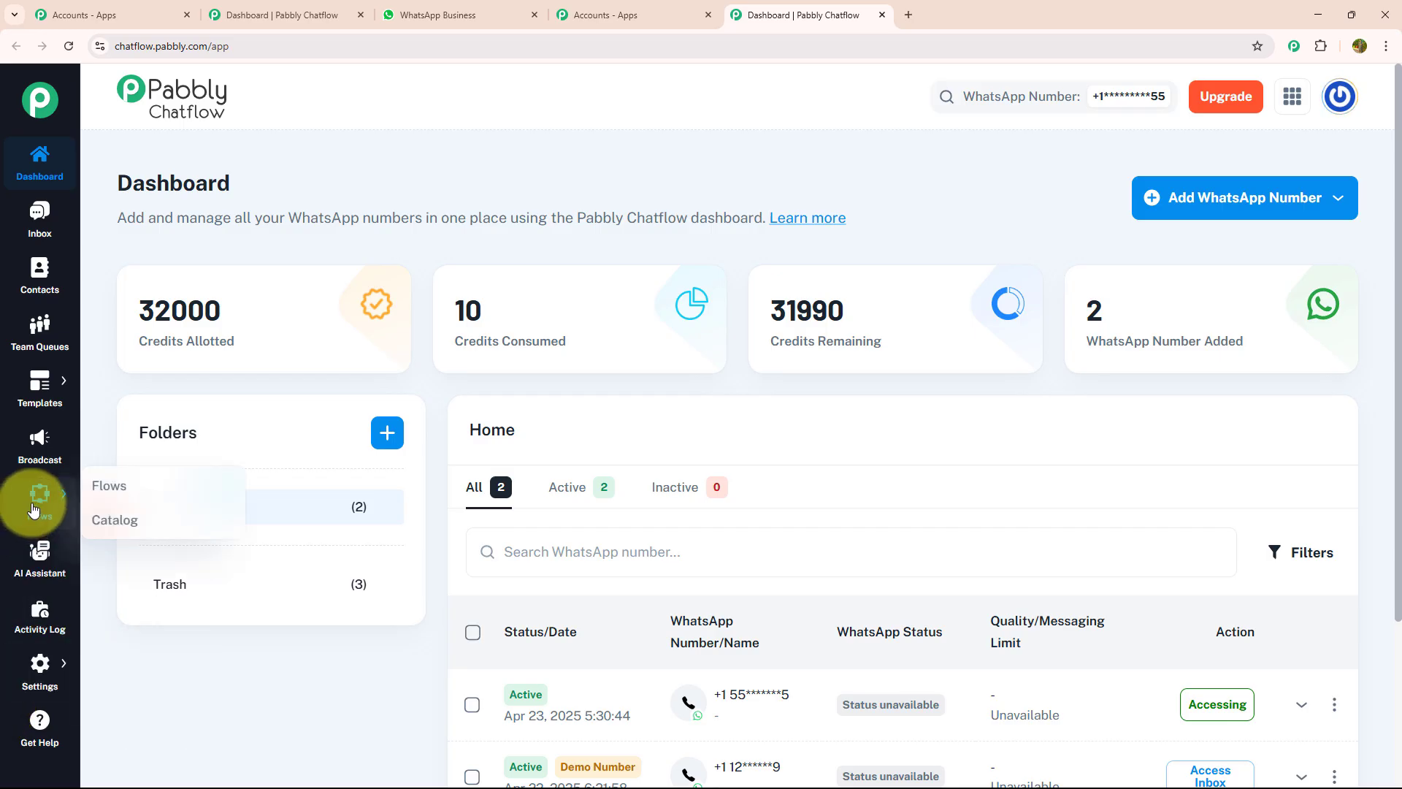
# Go to the Flows list and add a new flow
pyautogui.click(104, 494)
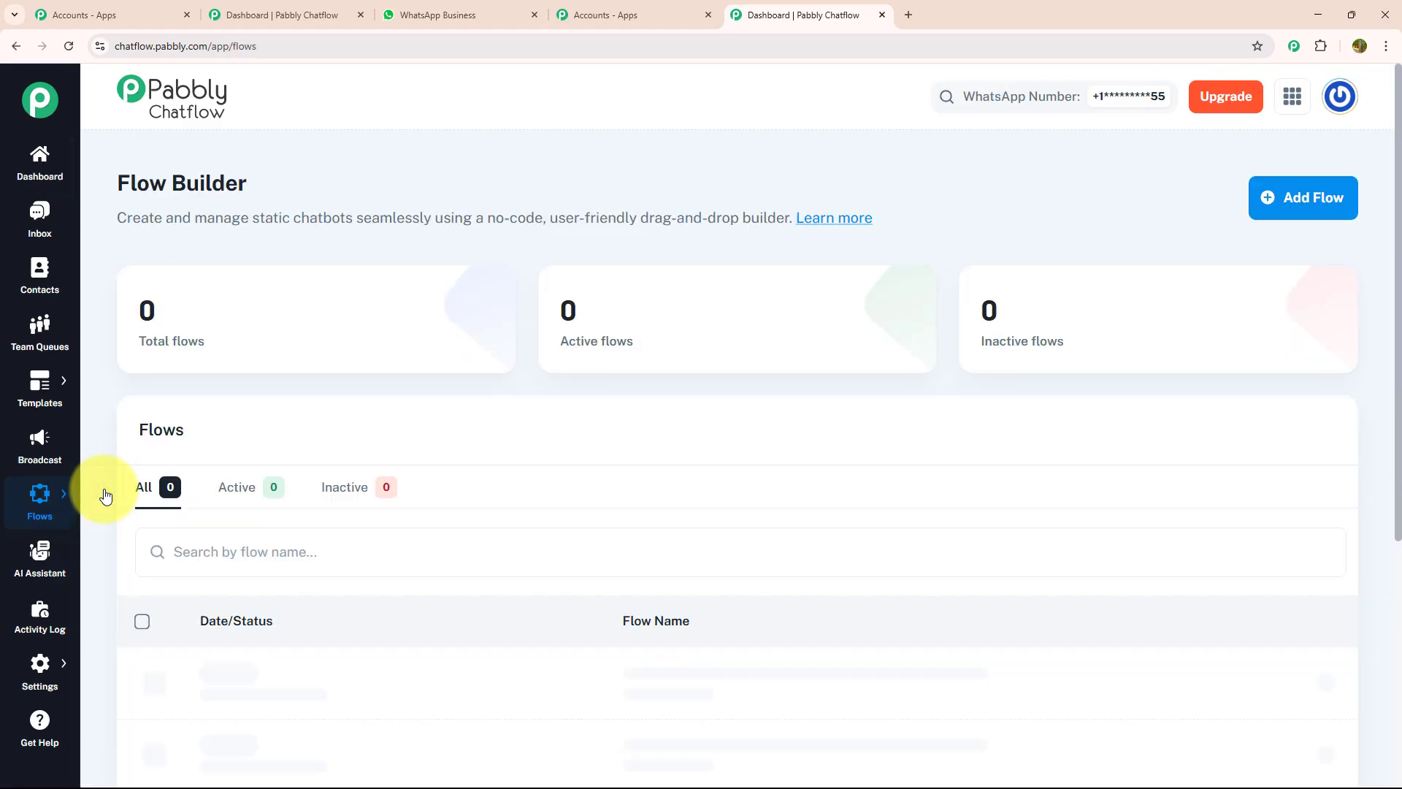
pyautogui.moveTo(222, 324)
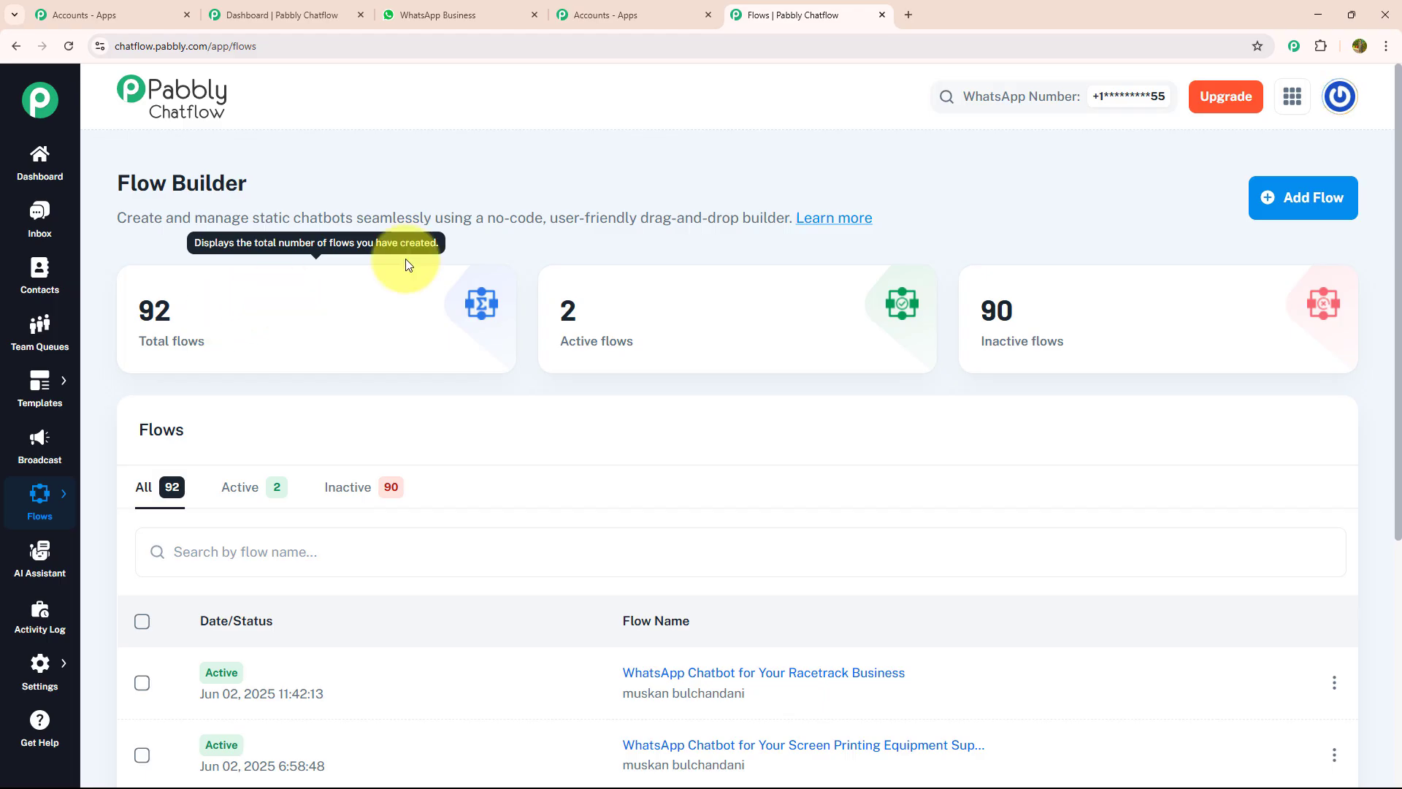
pyautogui.click(1272, 198)
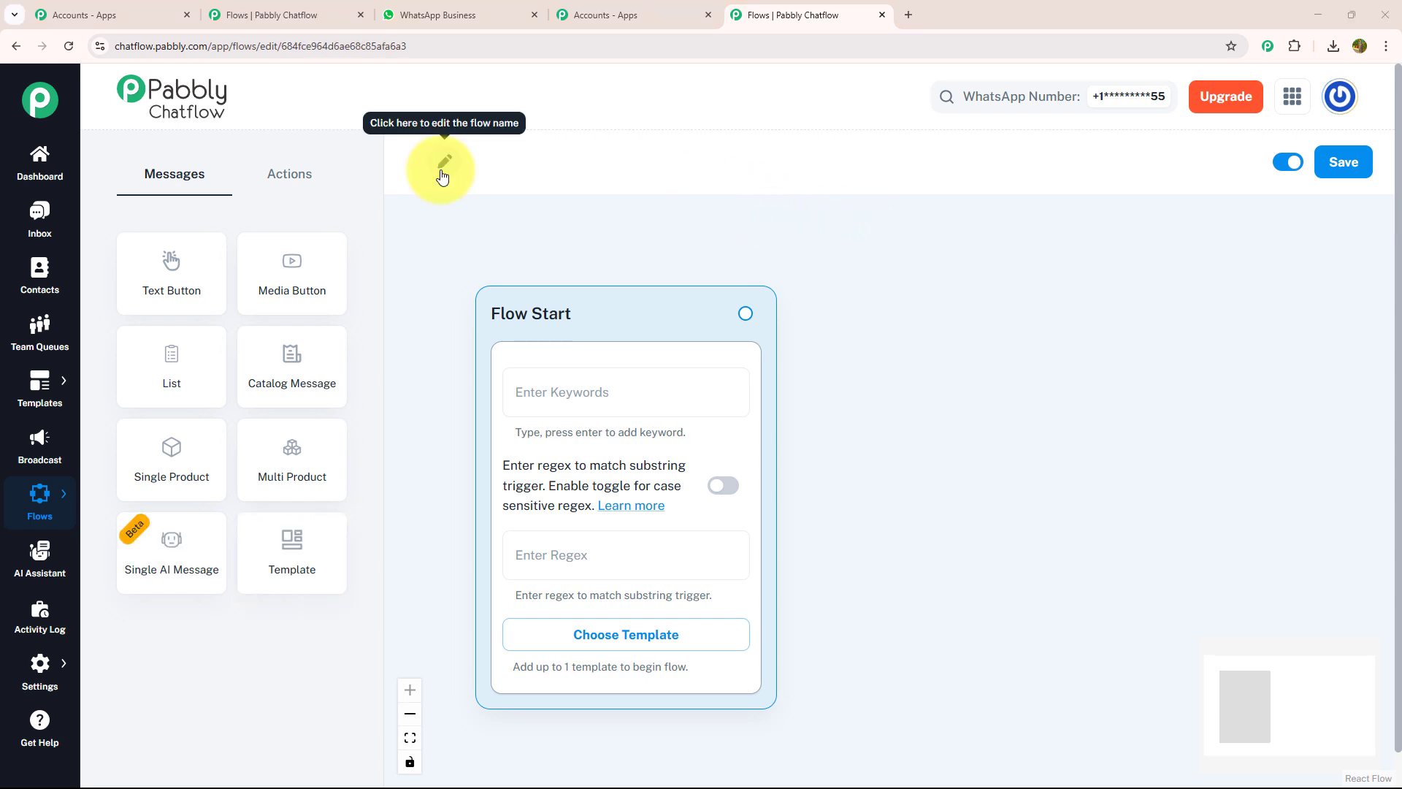
# Paste 'WhatsApp Chatbot for Your Skip Hire Business' as the flow name and confirm it
pyautogui.click(443, 164)
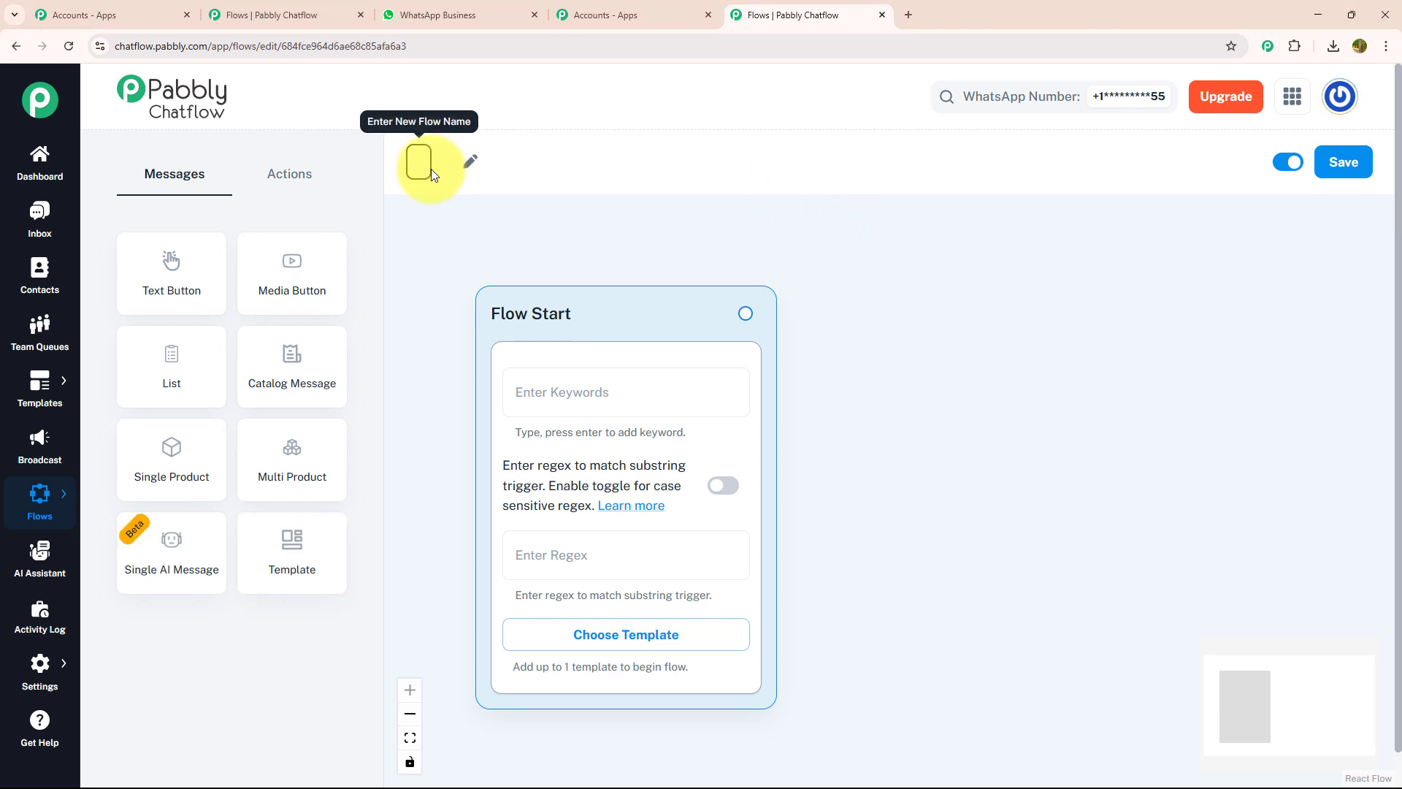
pyautogui.click(424, 165)
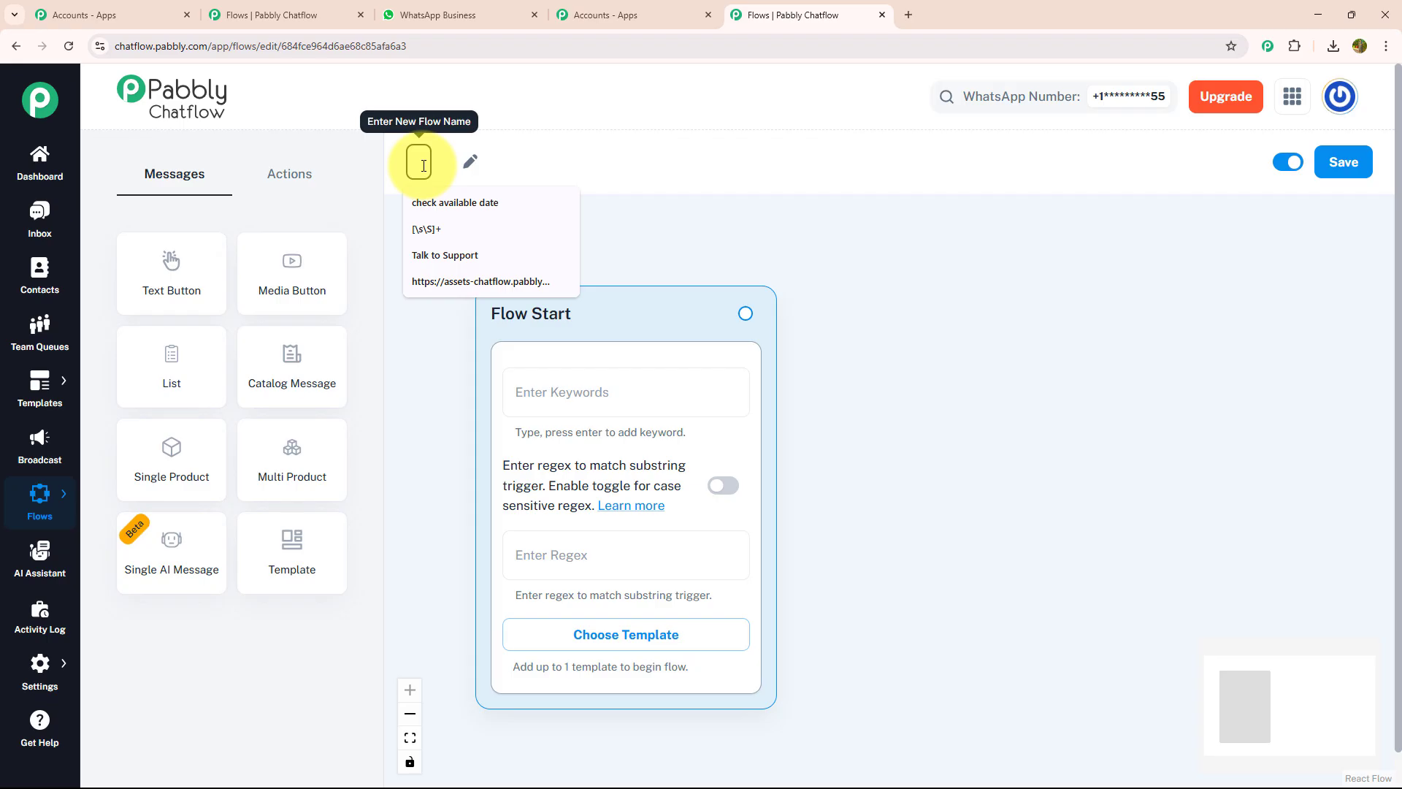
pyautogui.write('WhatsApp Chatbot for Your Skip Hire Business')
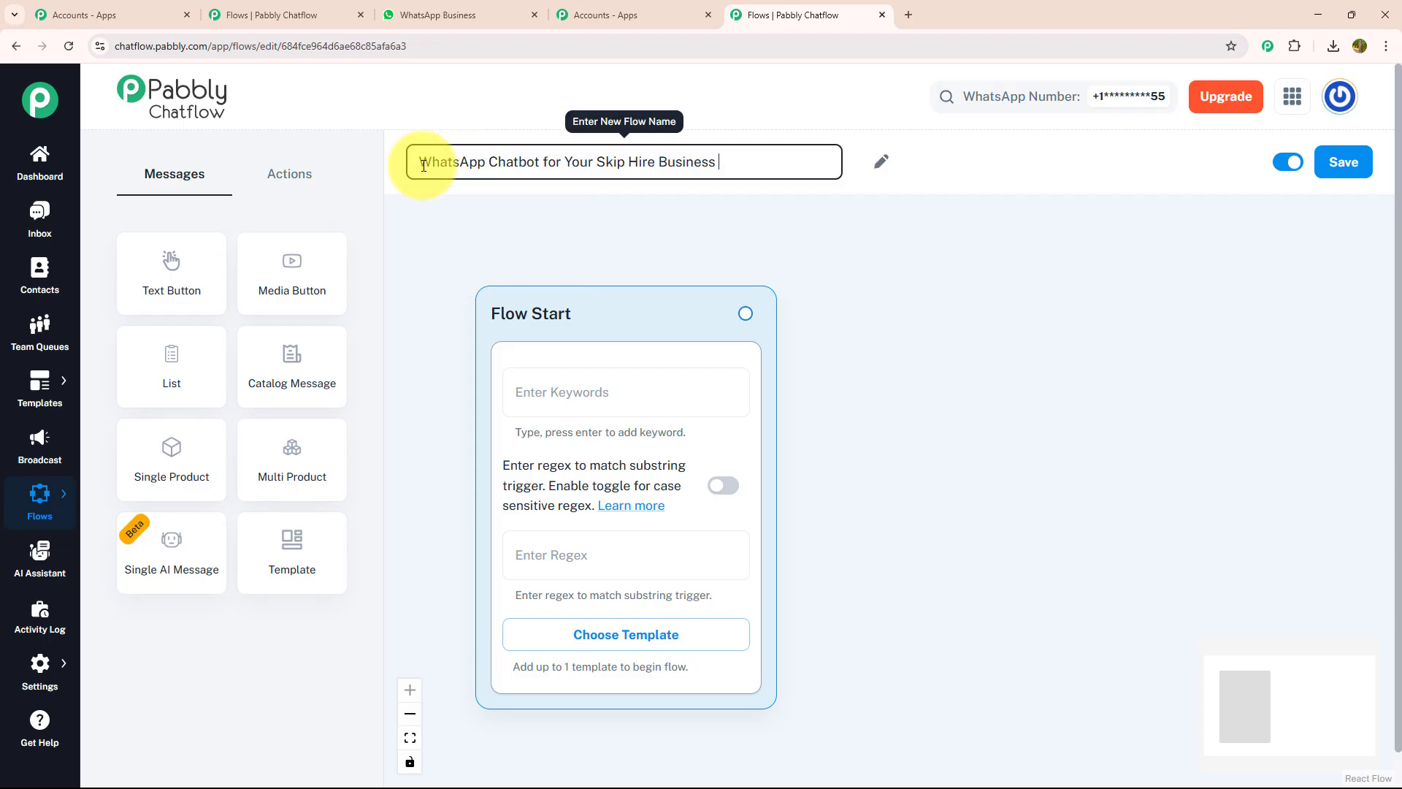
pyautogui.click(603, 252)
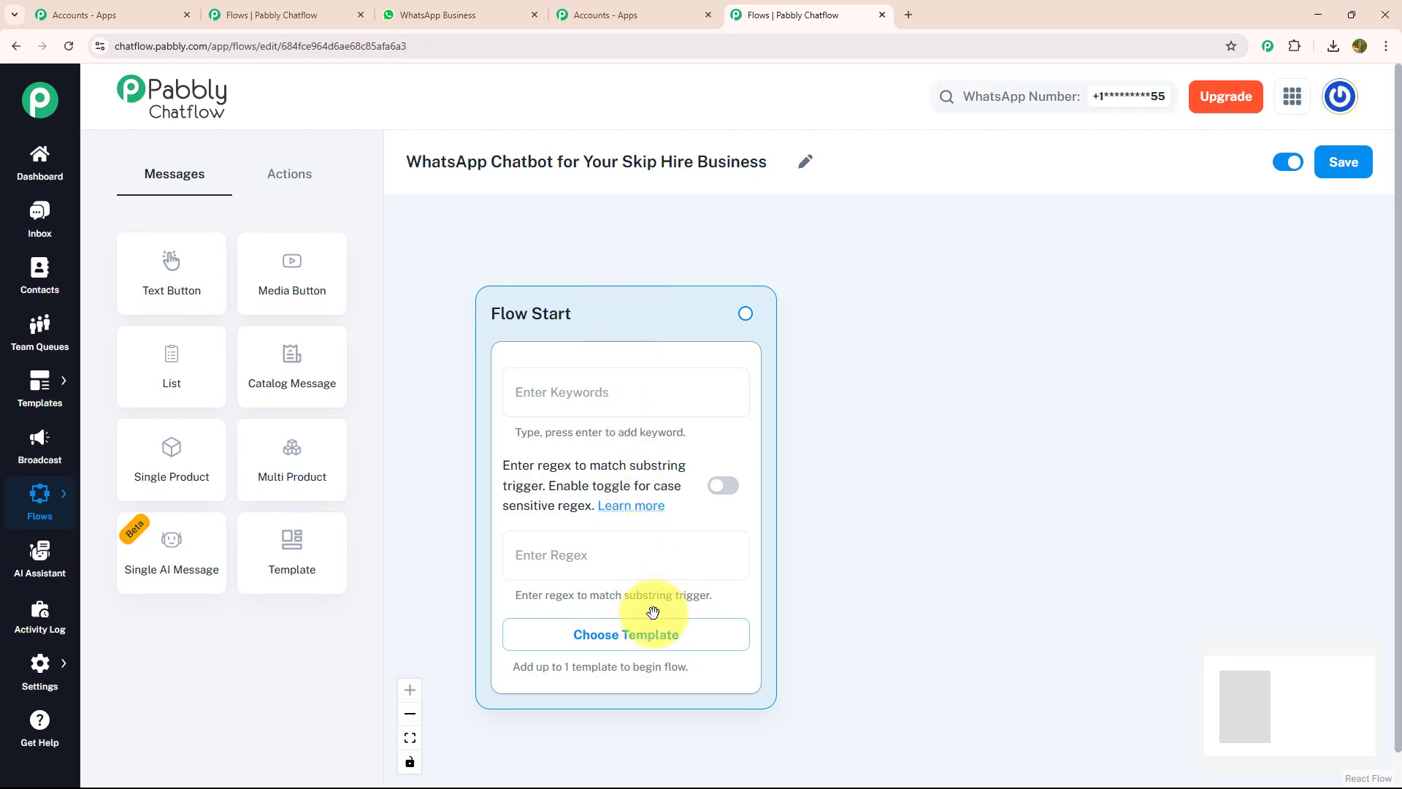
# Skip the template list and set the Flow Start regex trigger to [\s\S]*
pyautogui.click(627, 642)
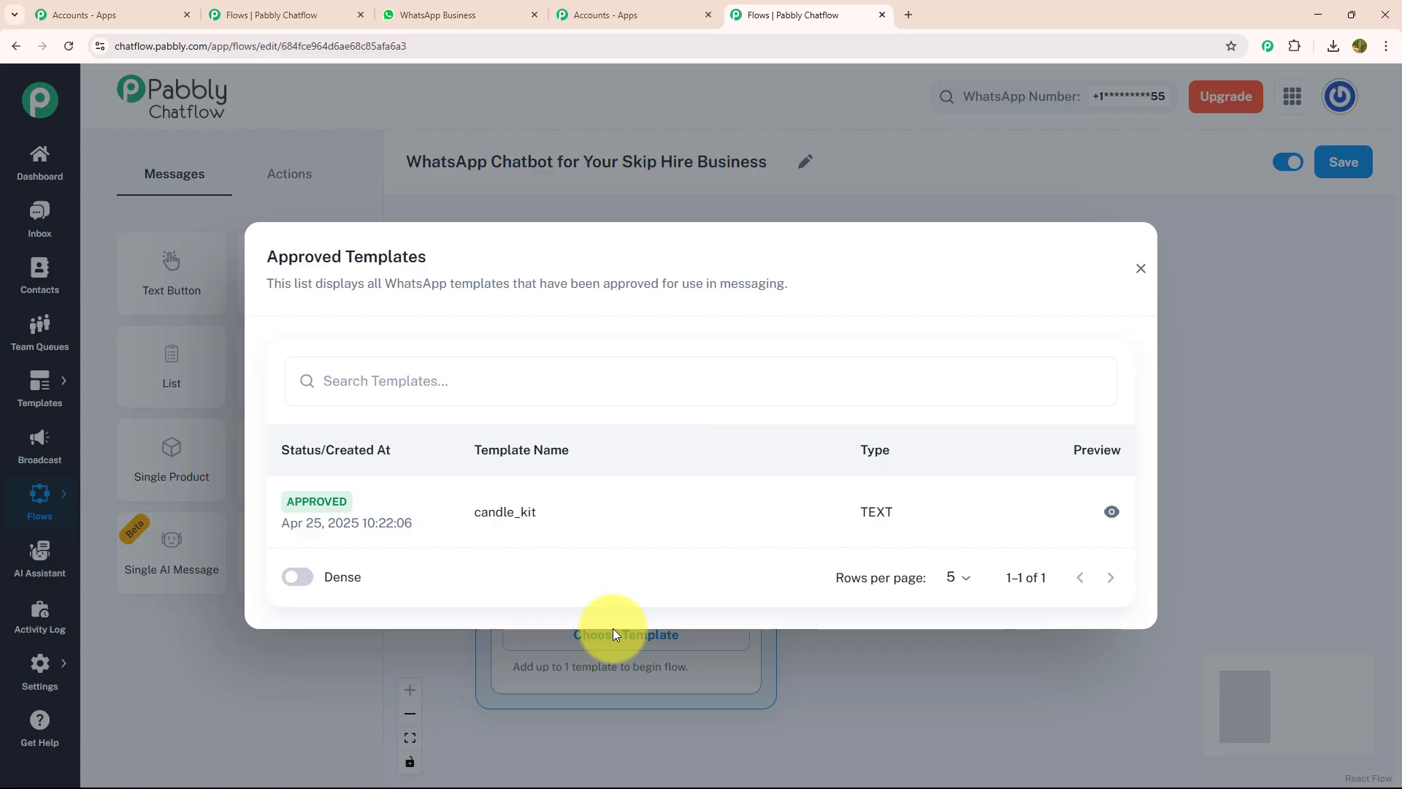
pyautogui.click(1140, 268)
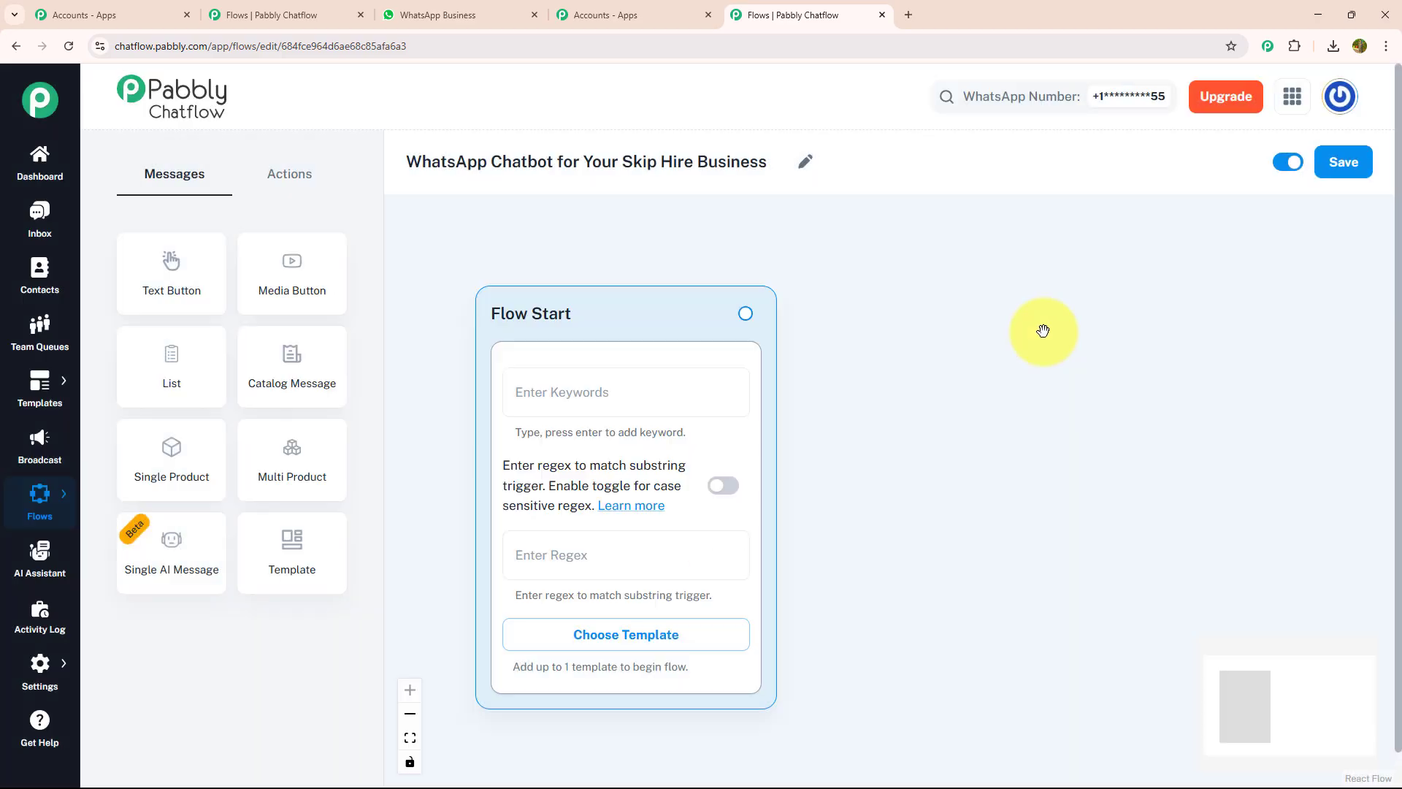
pyautogui.click(612, 554)
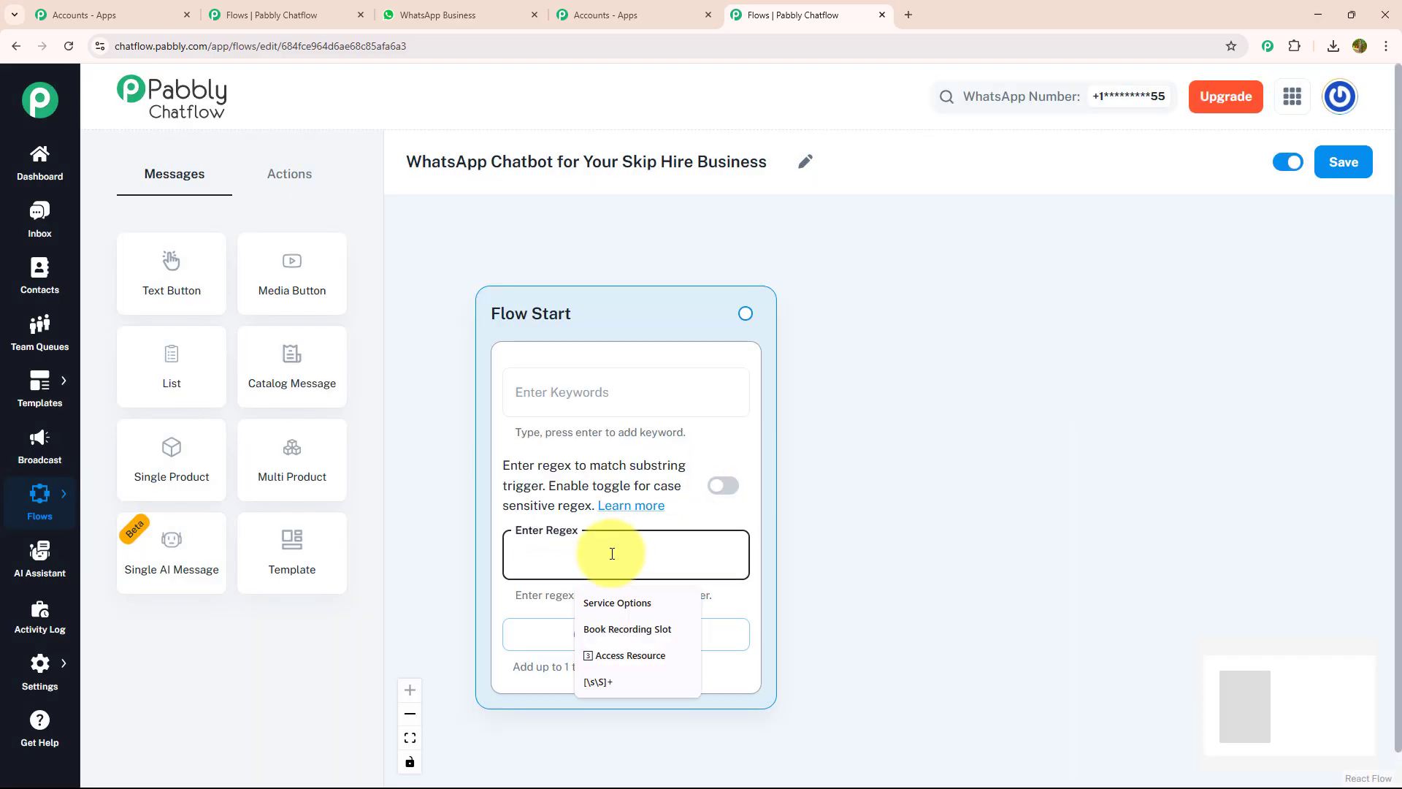
pyautogui.click(599, 683)
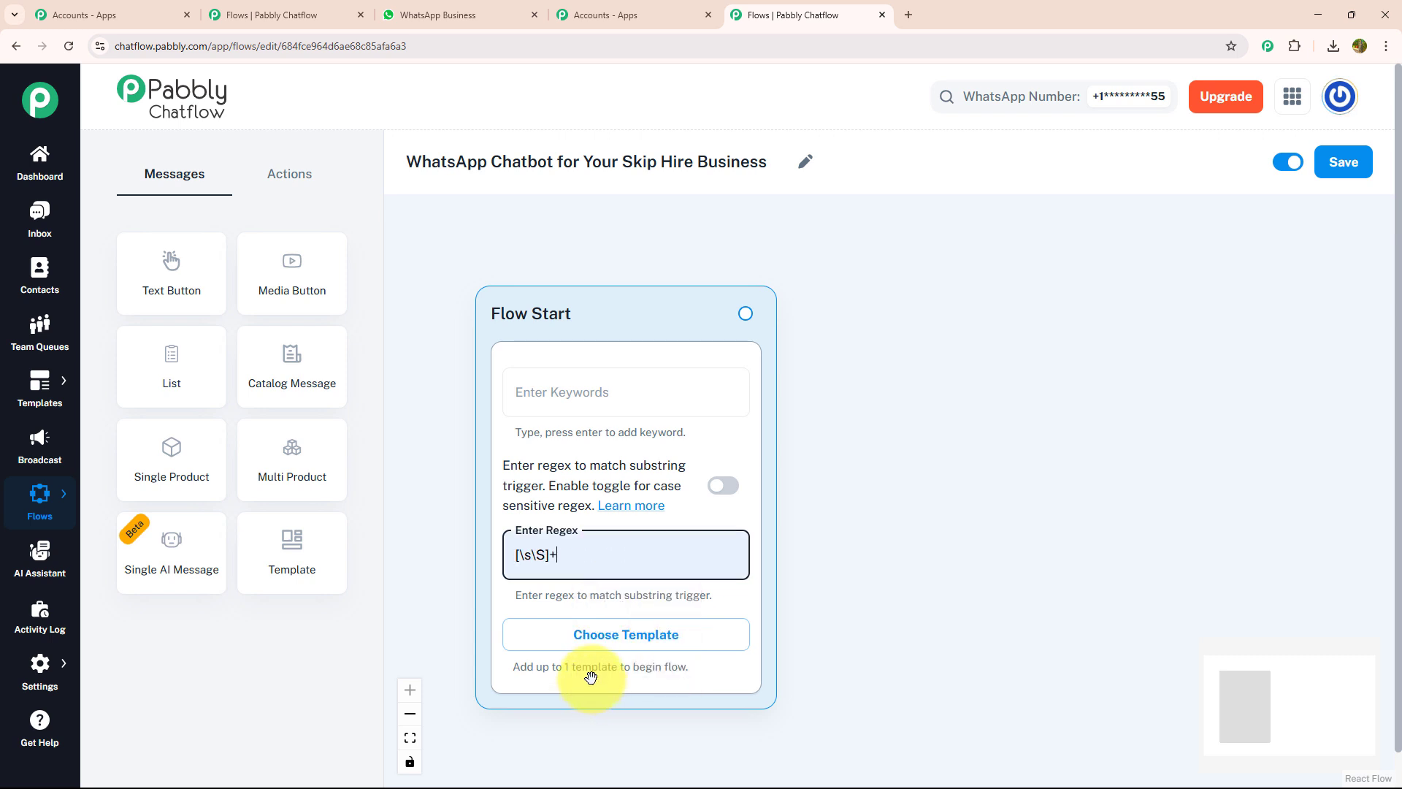
pyautogui.click(530, 386)
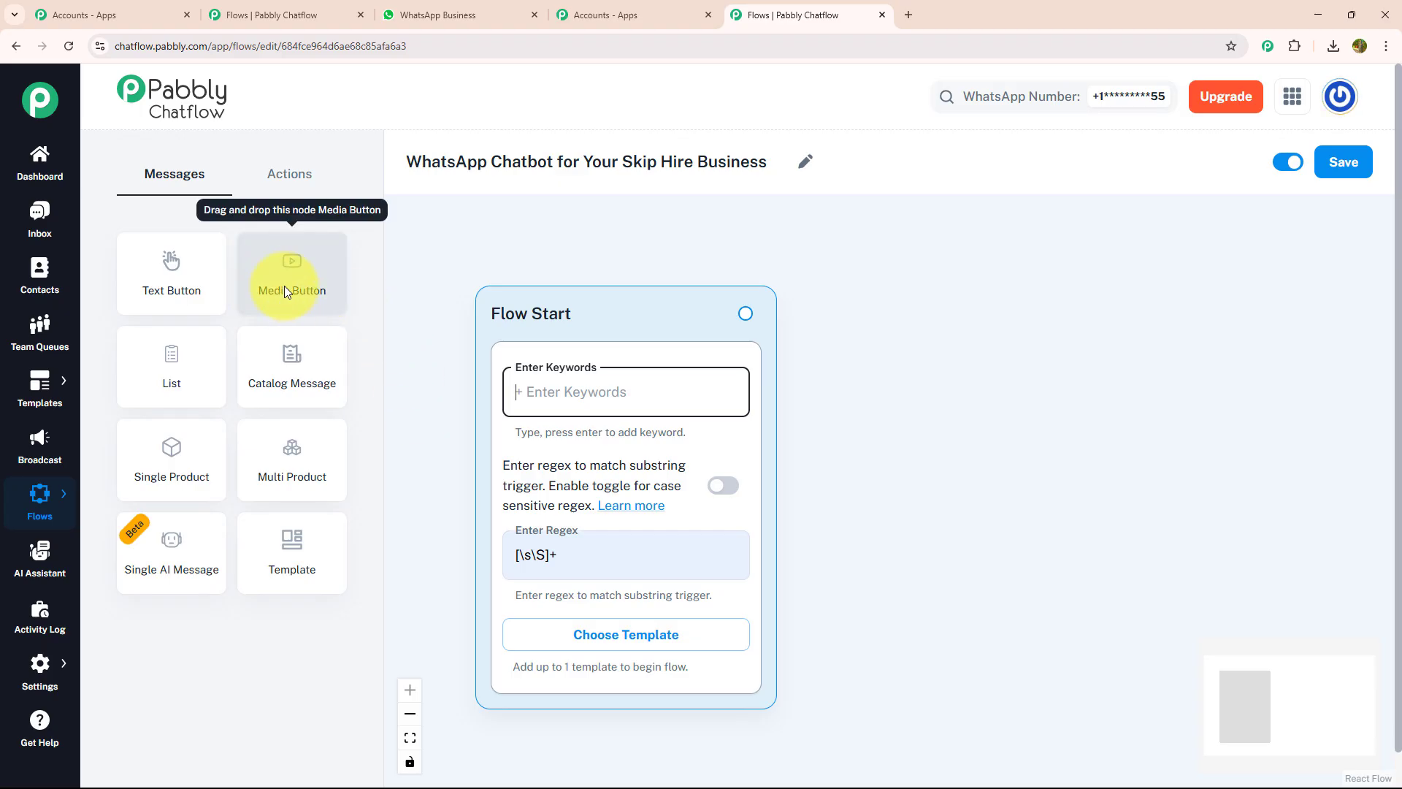
# Add a media message linked from Flow Start and upload the skip bin image
pyautogui.moveTo(286, 286); pyautogui.dragTo(977, 366)
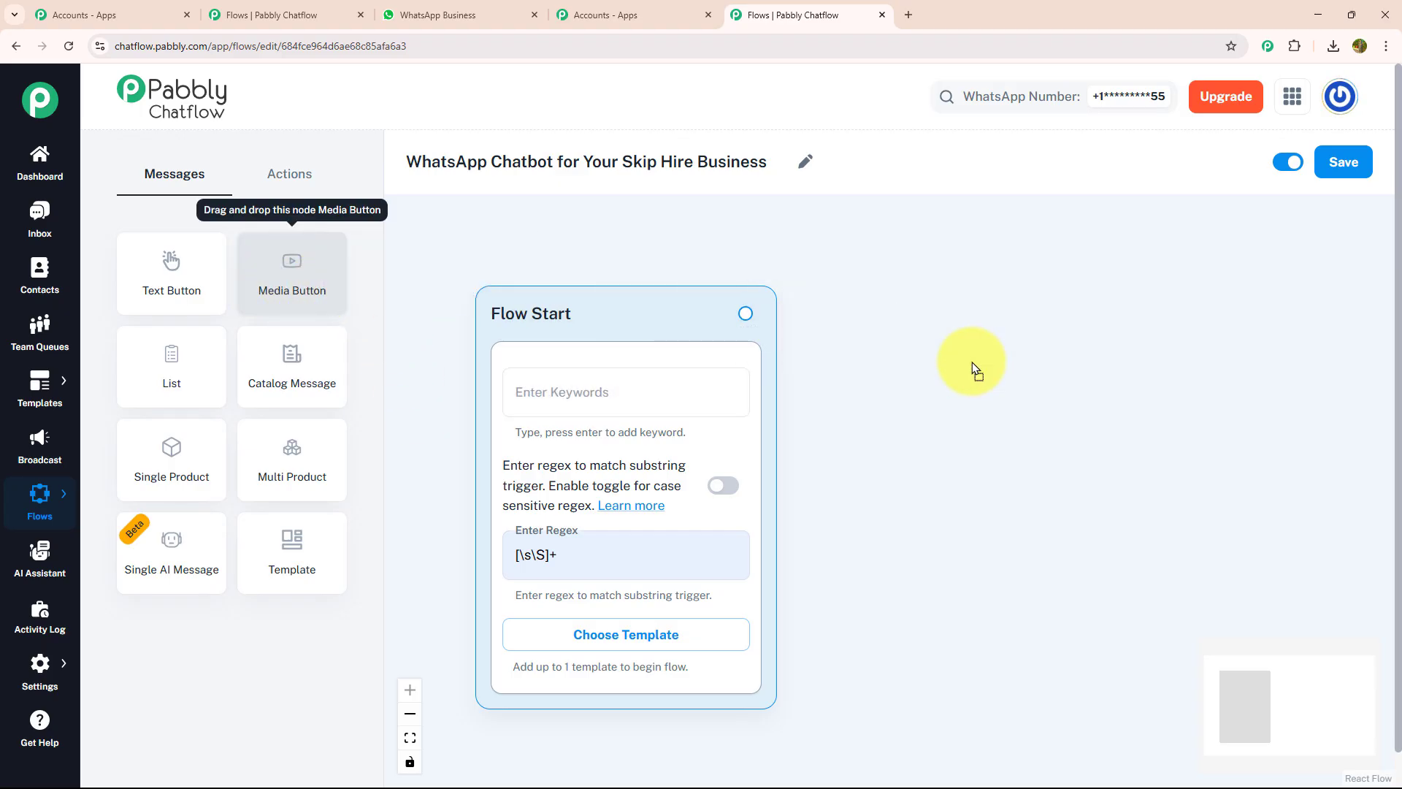
pyautogui.moveTo(744, 313); pyautogui.dragTo(975, 683)
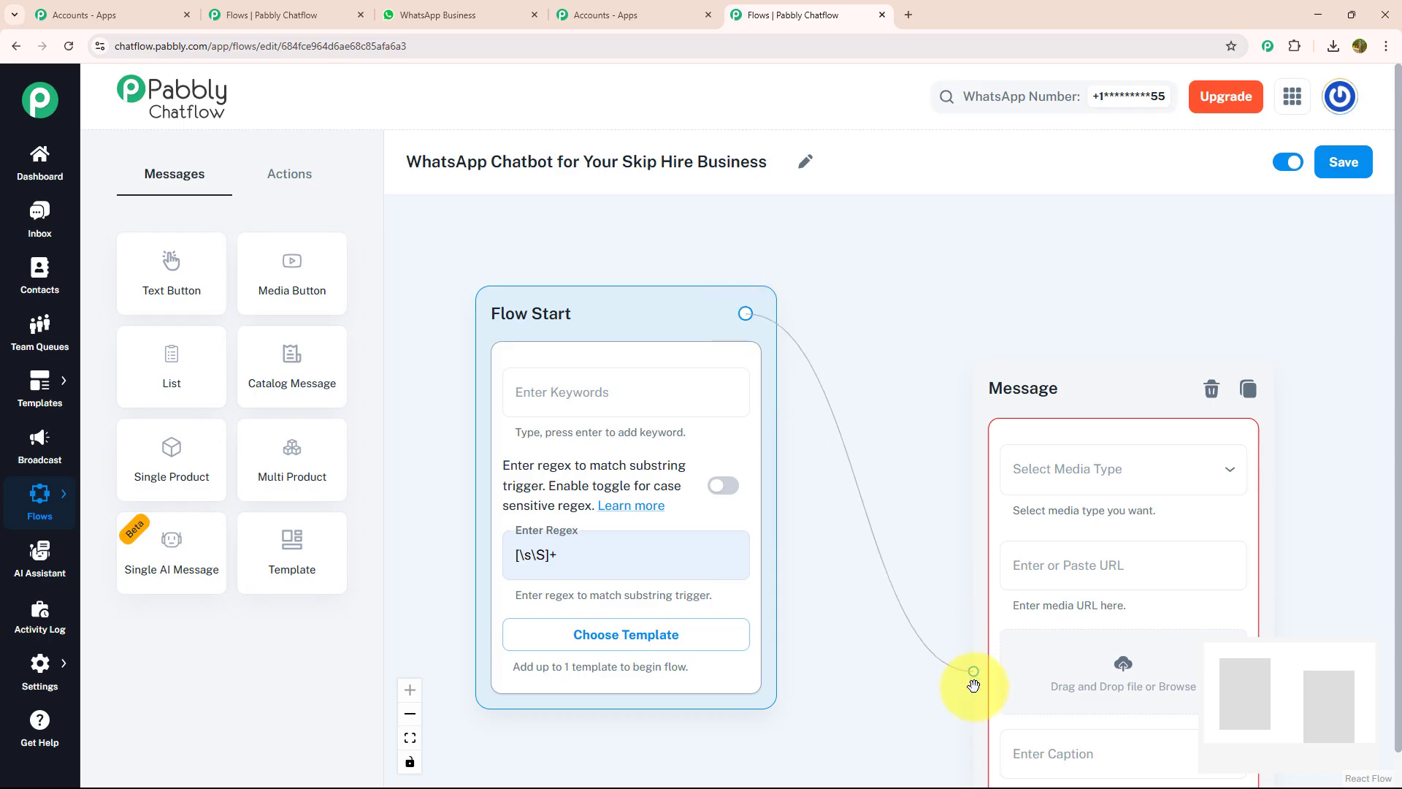
pyautogui.moveTo(898, 554); pyautogui.dragTo(694, 385)
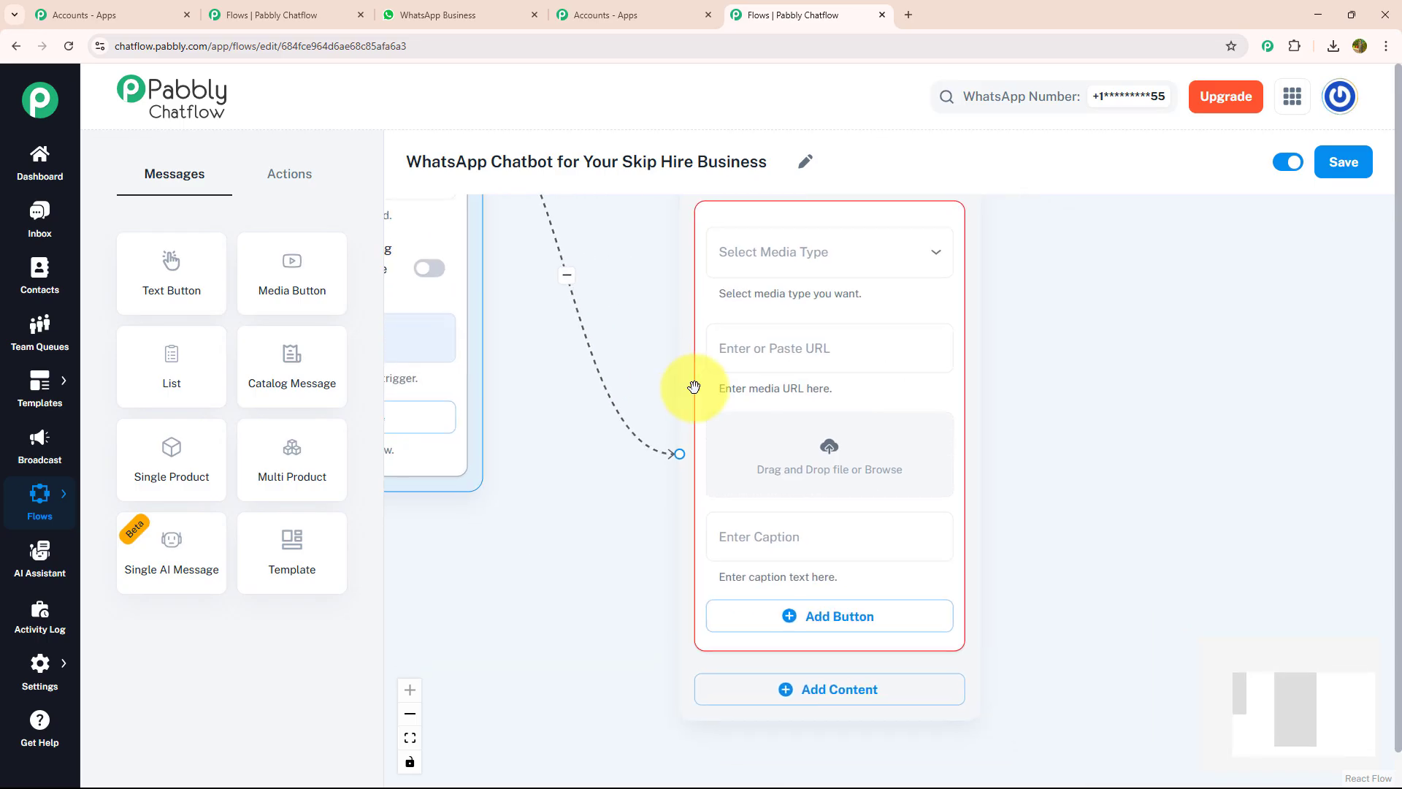
pyautogui.click(788, 445)
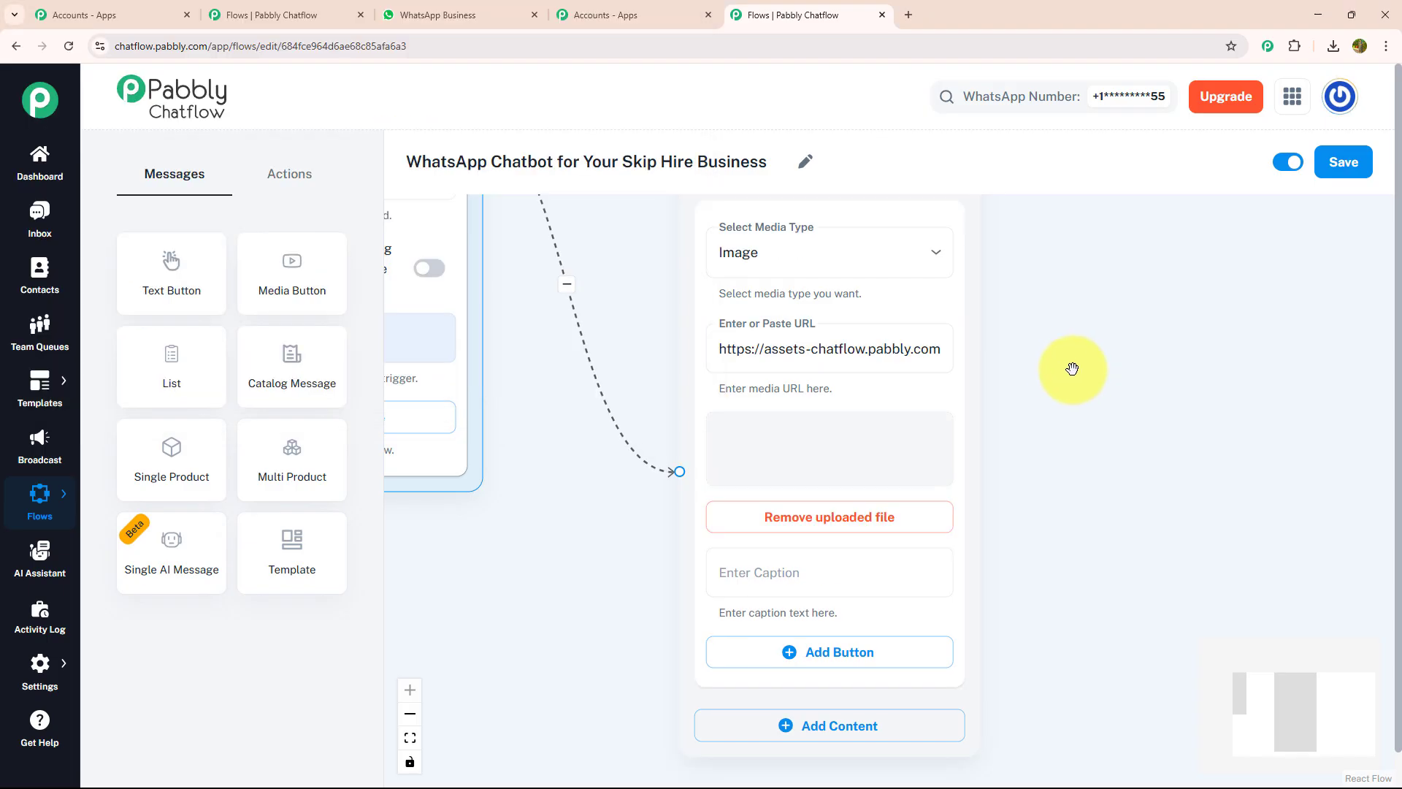
pyautogui.moveTo(1070, 487); pyautogui.dragTo(914, 229)
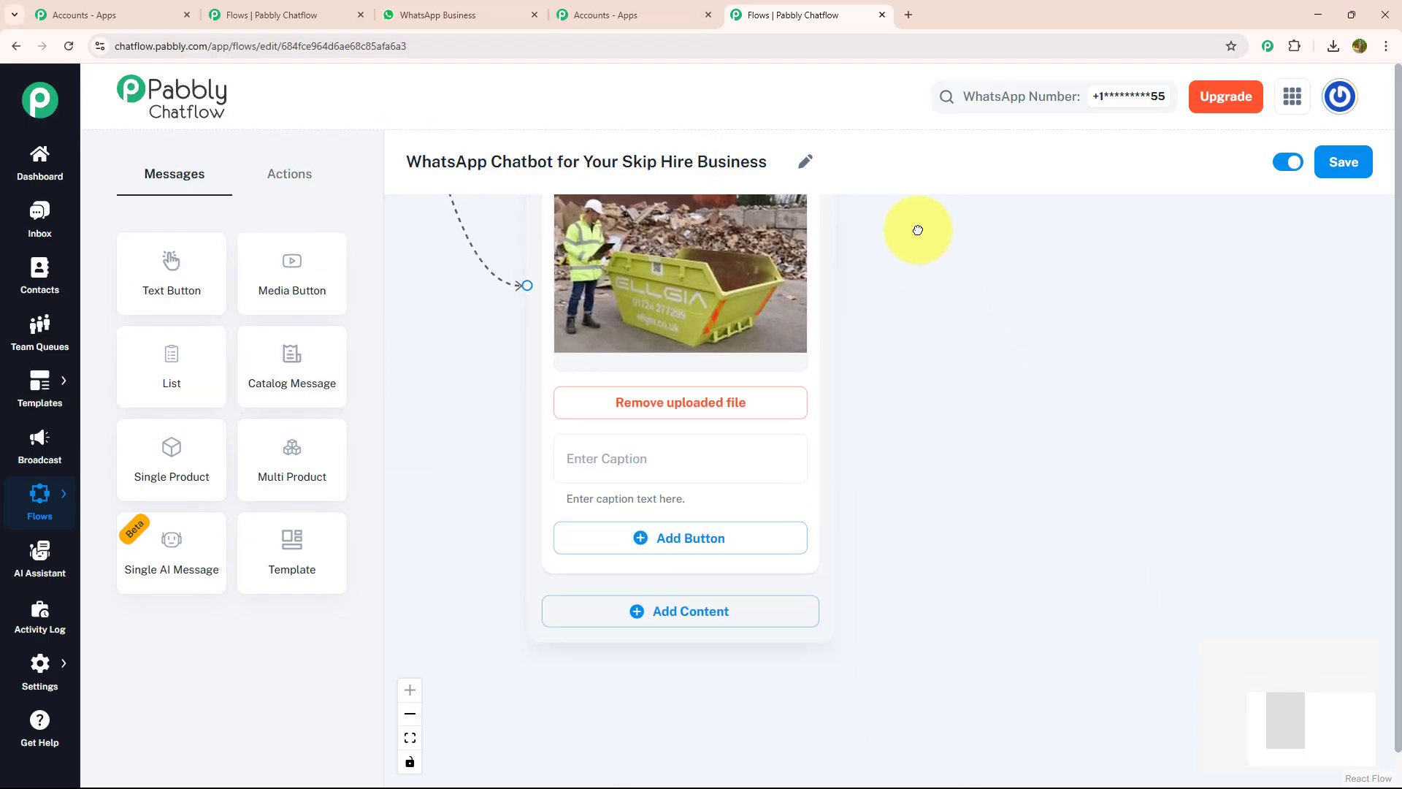
pyautogui.moveTo(979, 541); pyautogui.dragTo(962, 386)
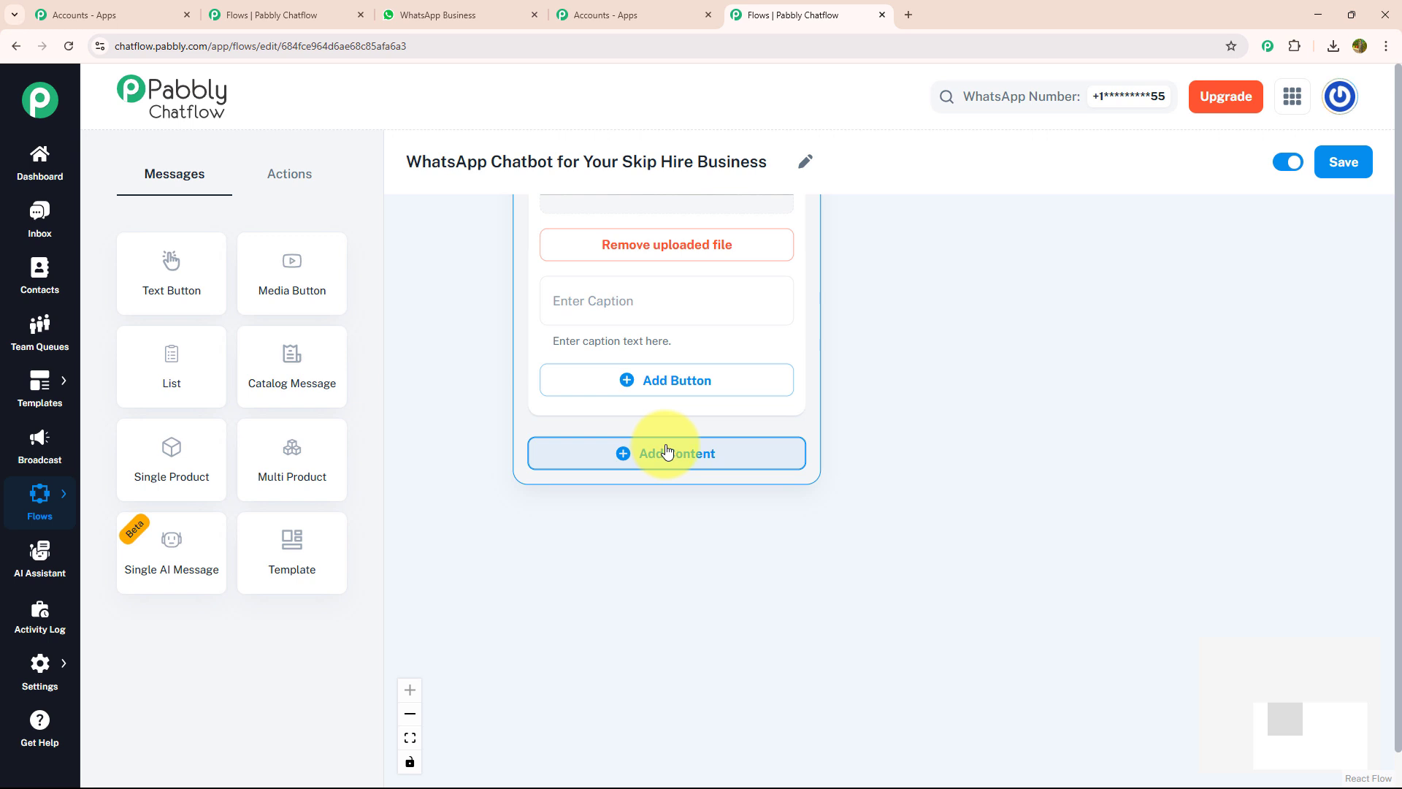
pyautogui.click(666, 452)
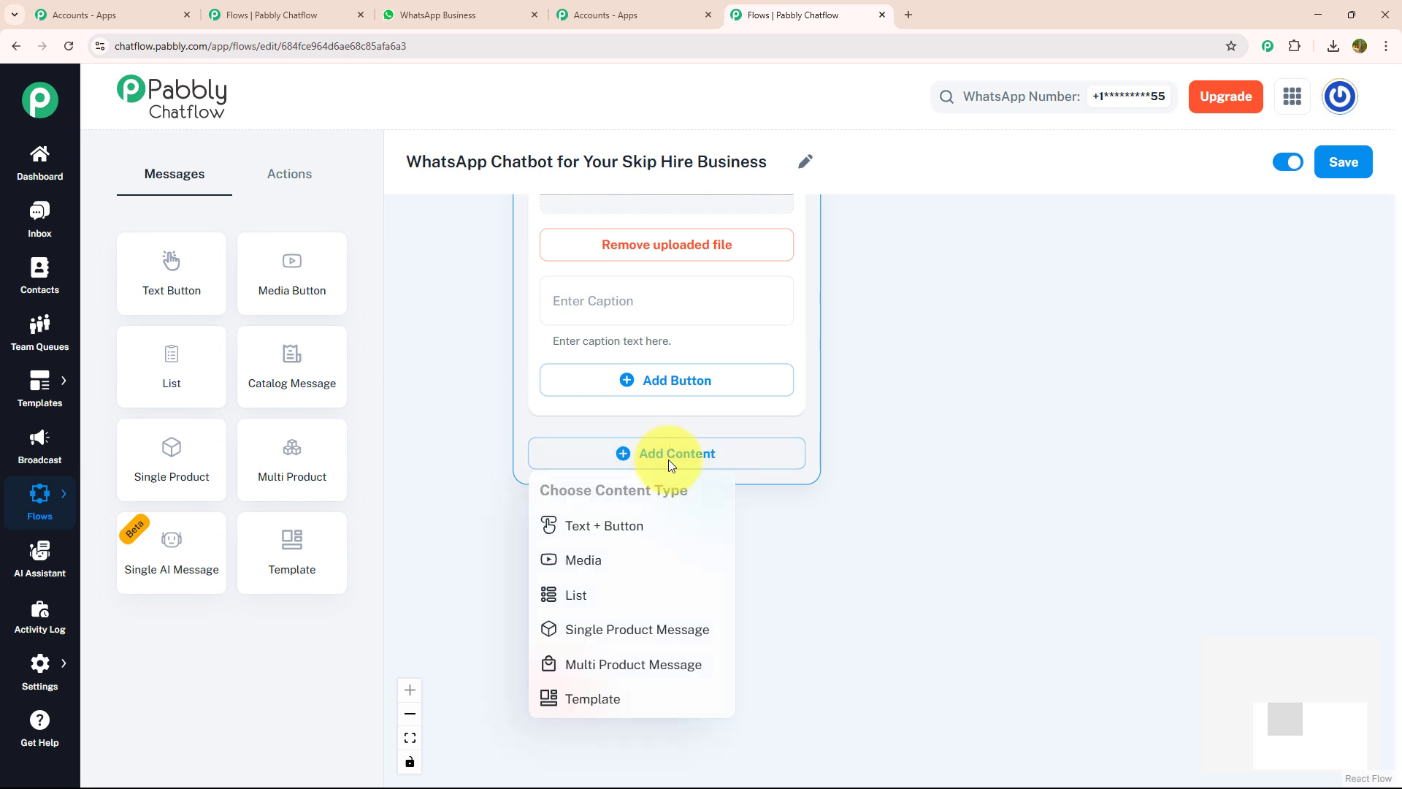
# Add a Text + Button block containing the pasted welcome message
pyautogui.click(655, 537)
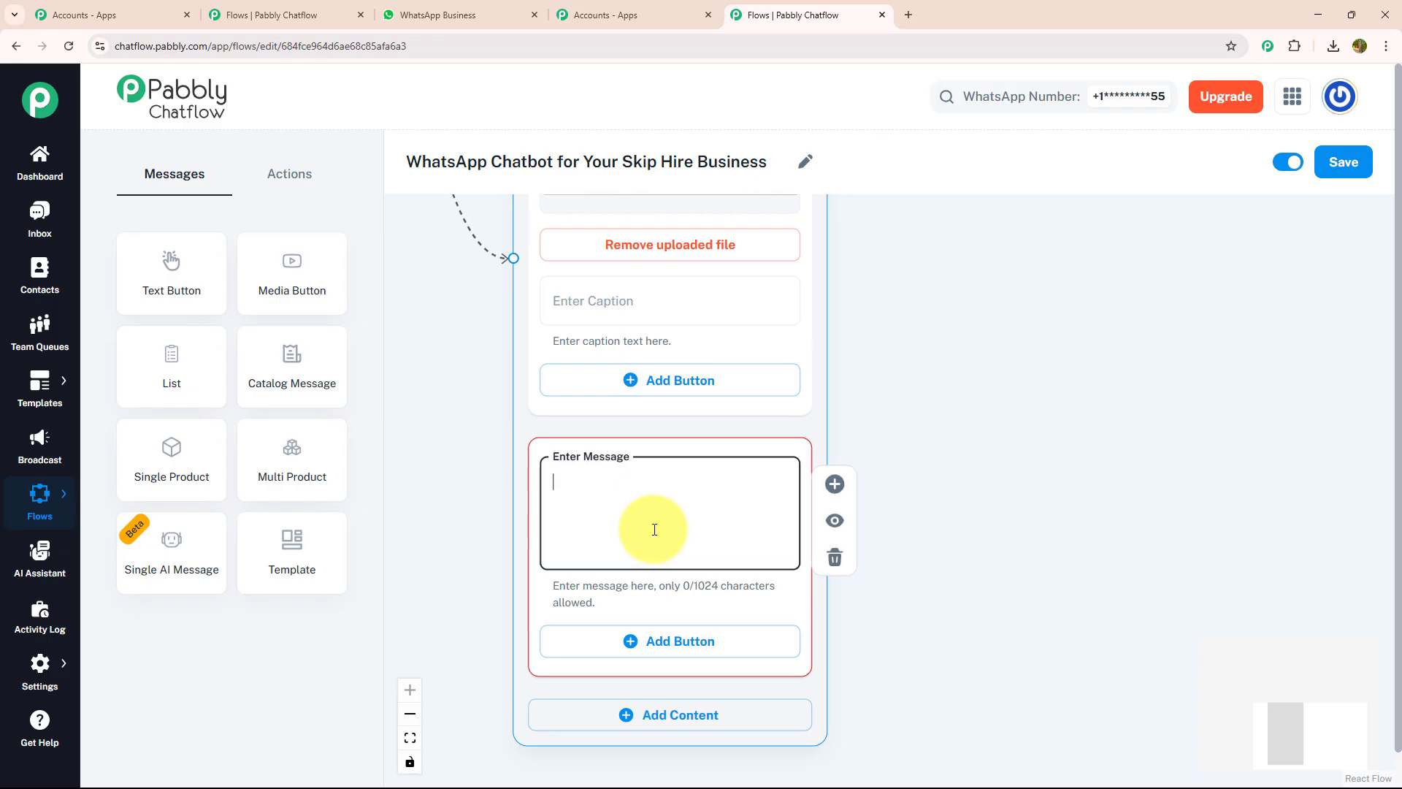
pyautogui.hotkey('ctrl', 'v')
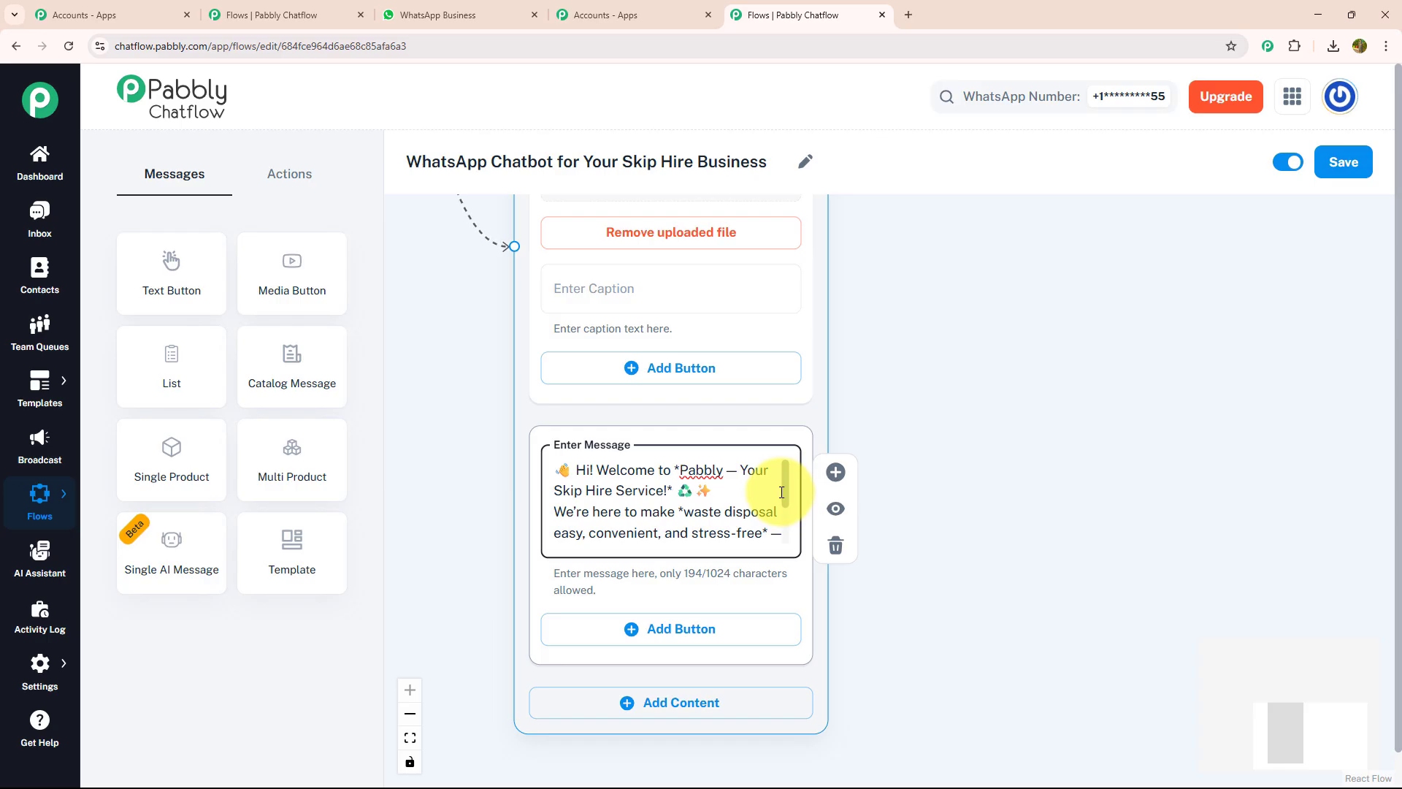
pyautogui.scroll(-3, 786, 498)
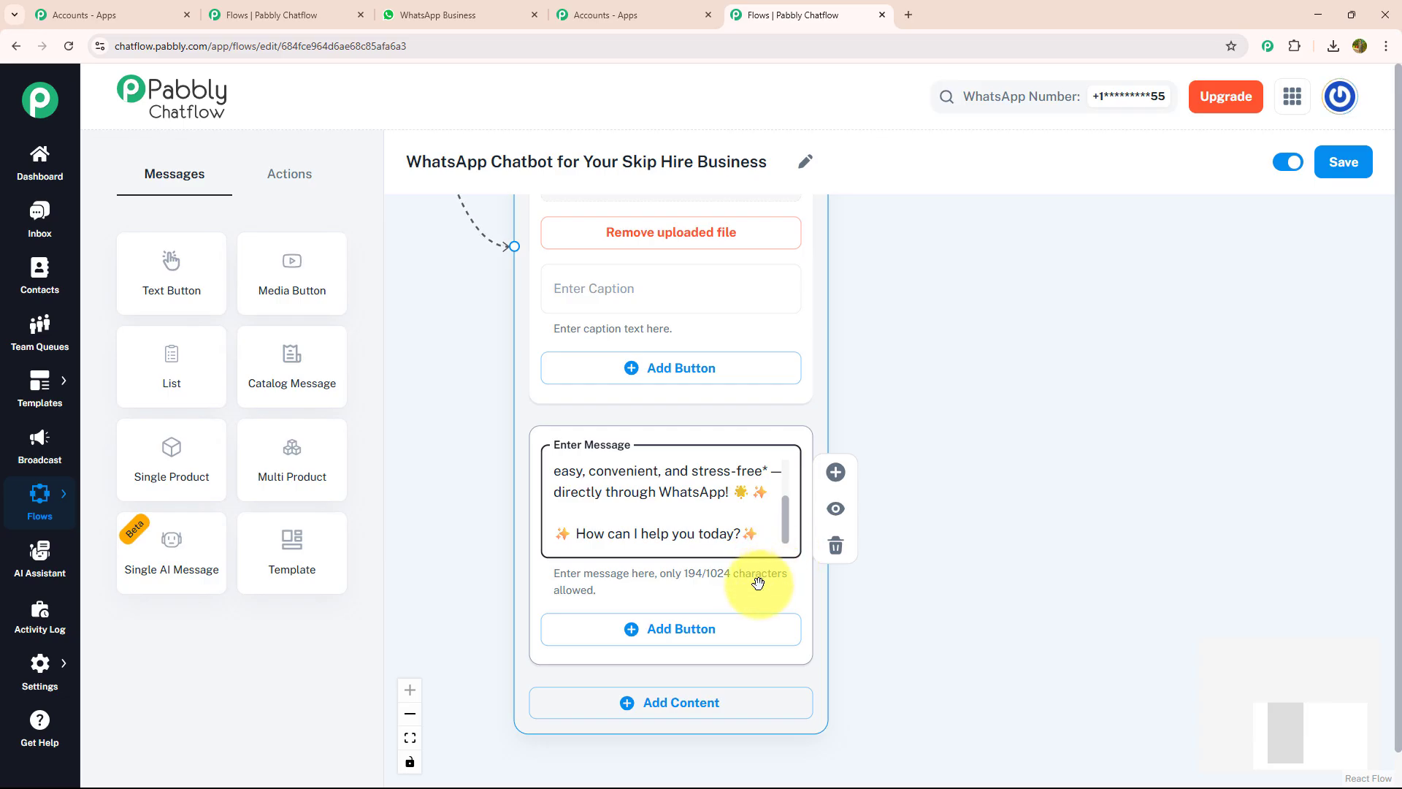
# Add reply buttons Get Pricing, Book a Skip Bin and Talk to a Support
pyautogui.click(732, 633)
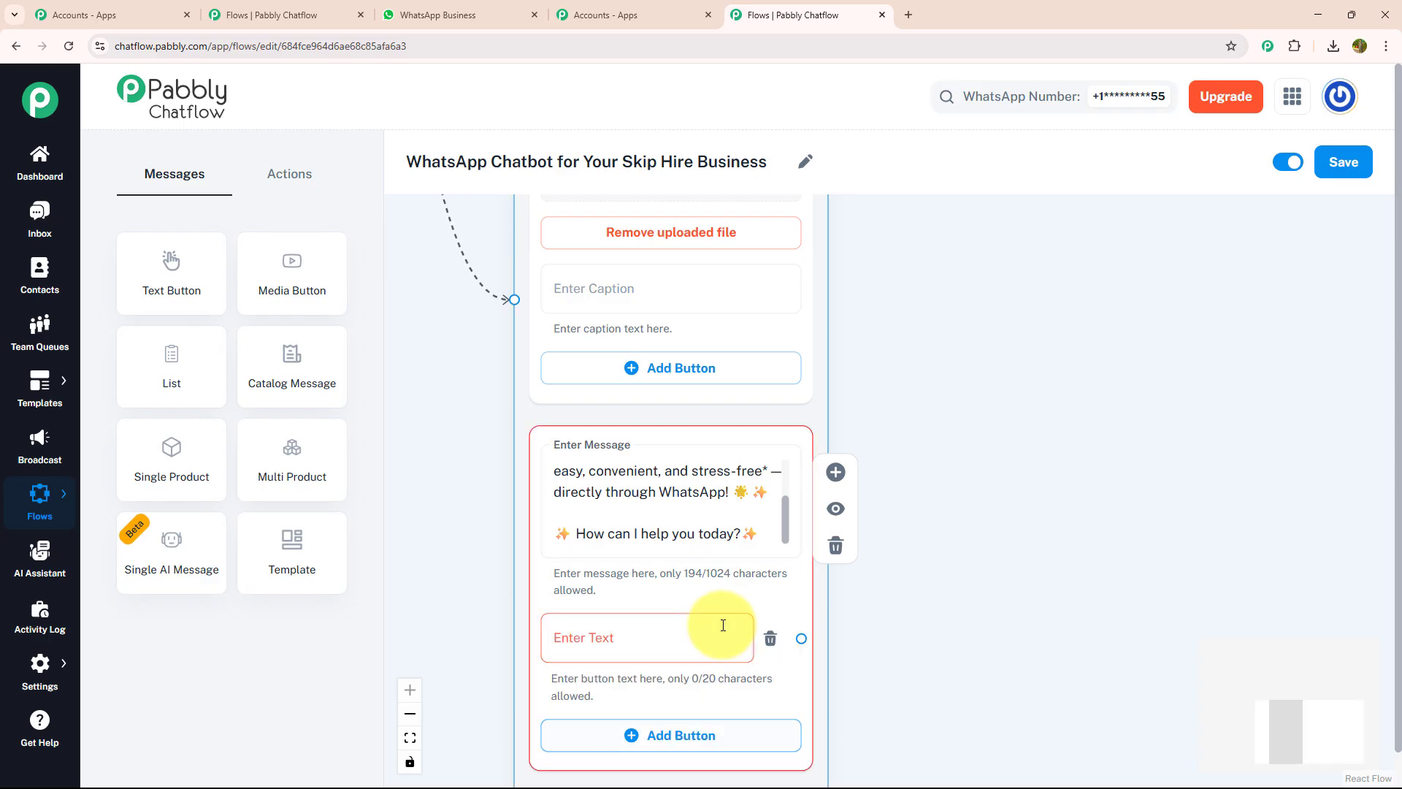
pyautogui.click(712, 630)
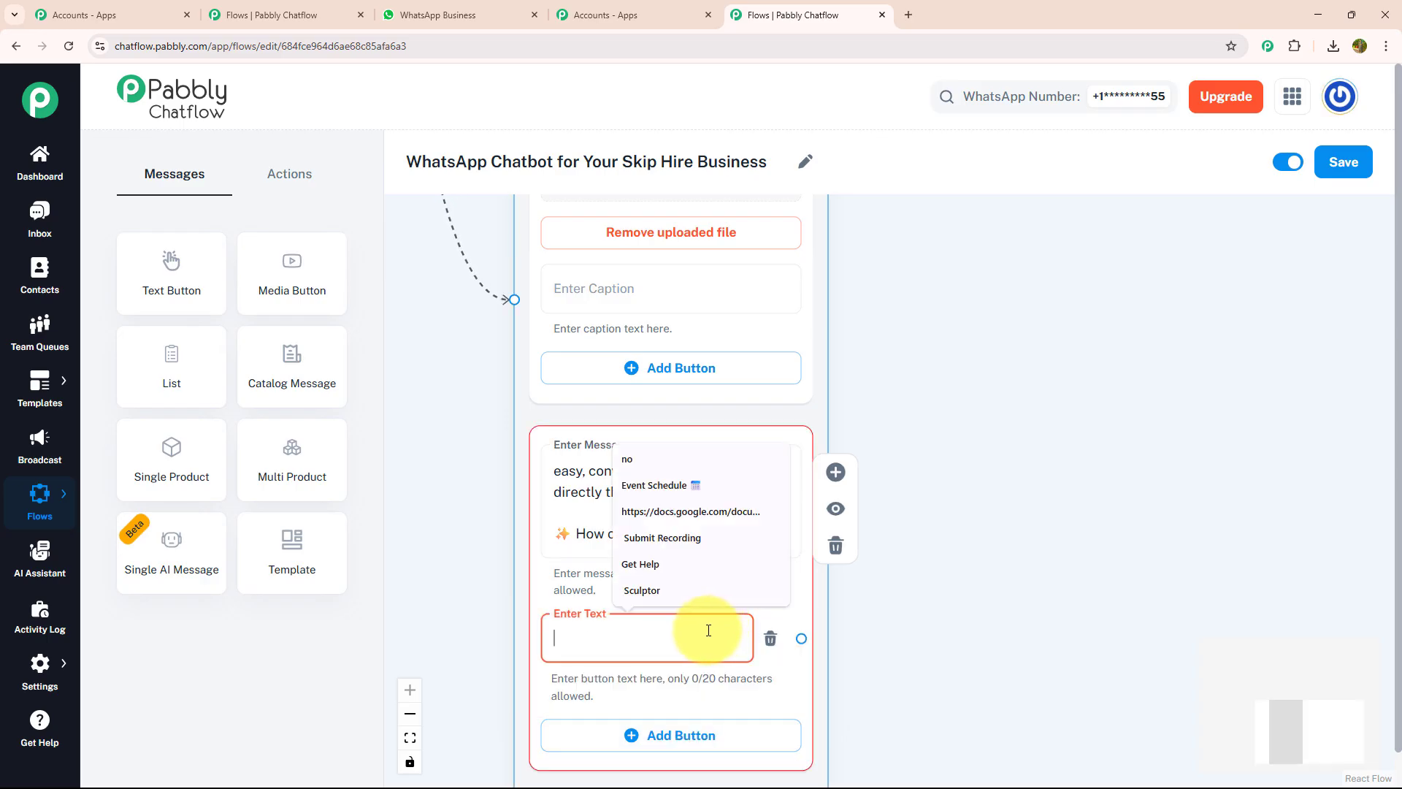
pyautogui.write('♻ Get Pricing')
pyautogui.moveTo(879, 635); pyautogui.dragTo(870, 421)
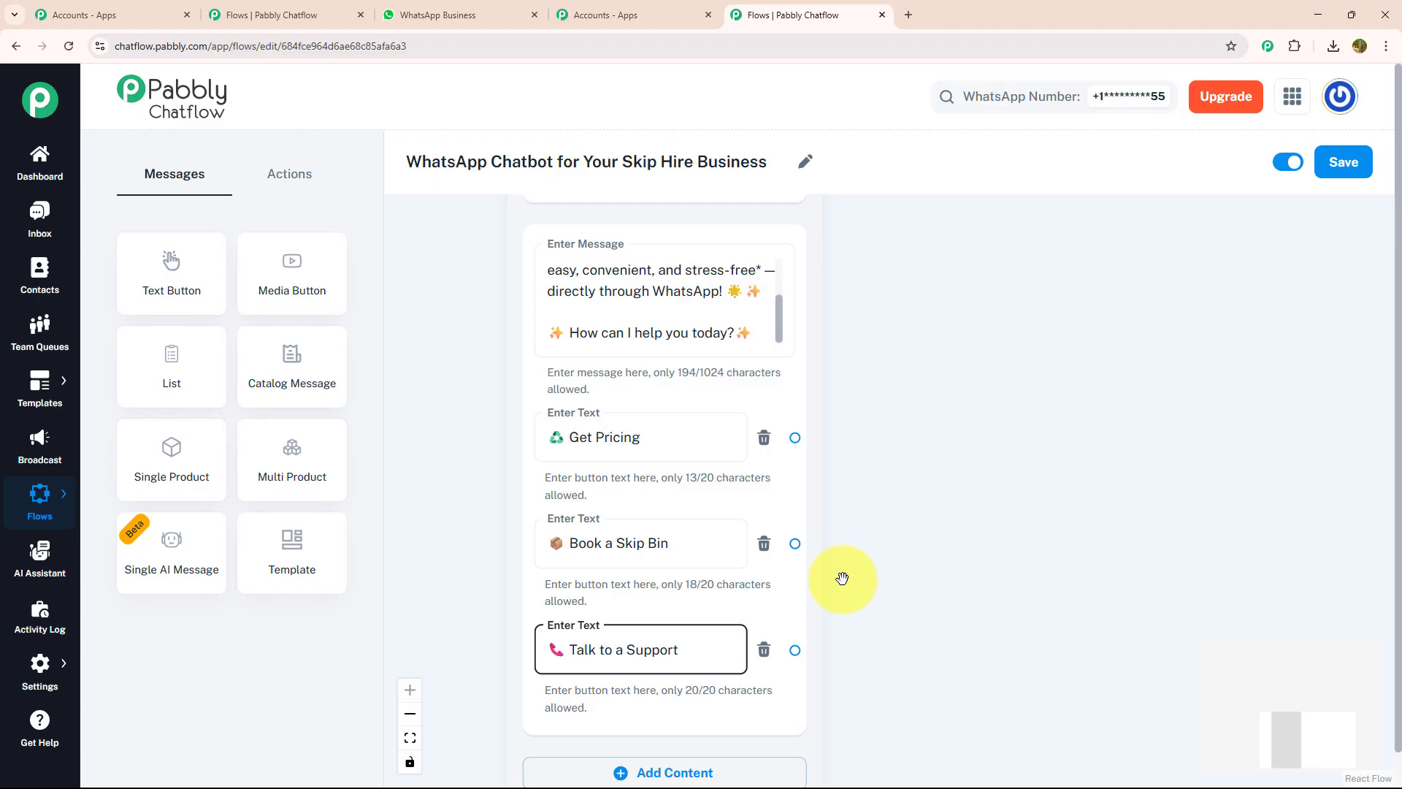
pyautogui.click(870, 577)
pyautogui.moveTo(916, 564); pyautogui.dragTo(822, 563)
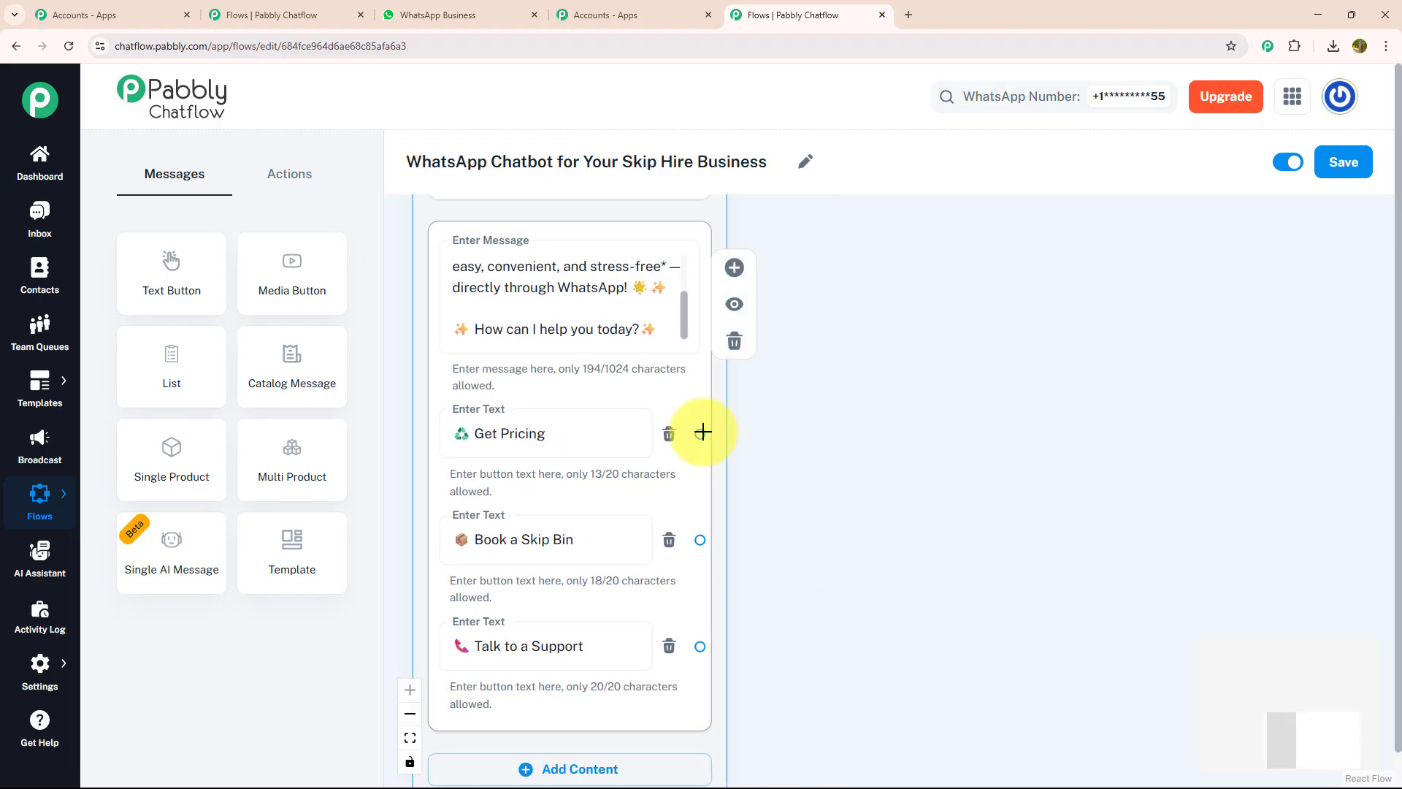
# Branch a Text + Button message off Get Pricing with the skip pricing text, removing the booking line
pyautogui.moveTo(698, 434); pyautogui.dragTo(940, 289)
pyautogui.click(930, 353)
pyautogui.click(933, 407)
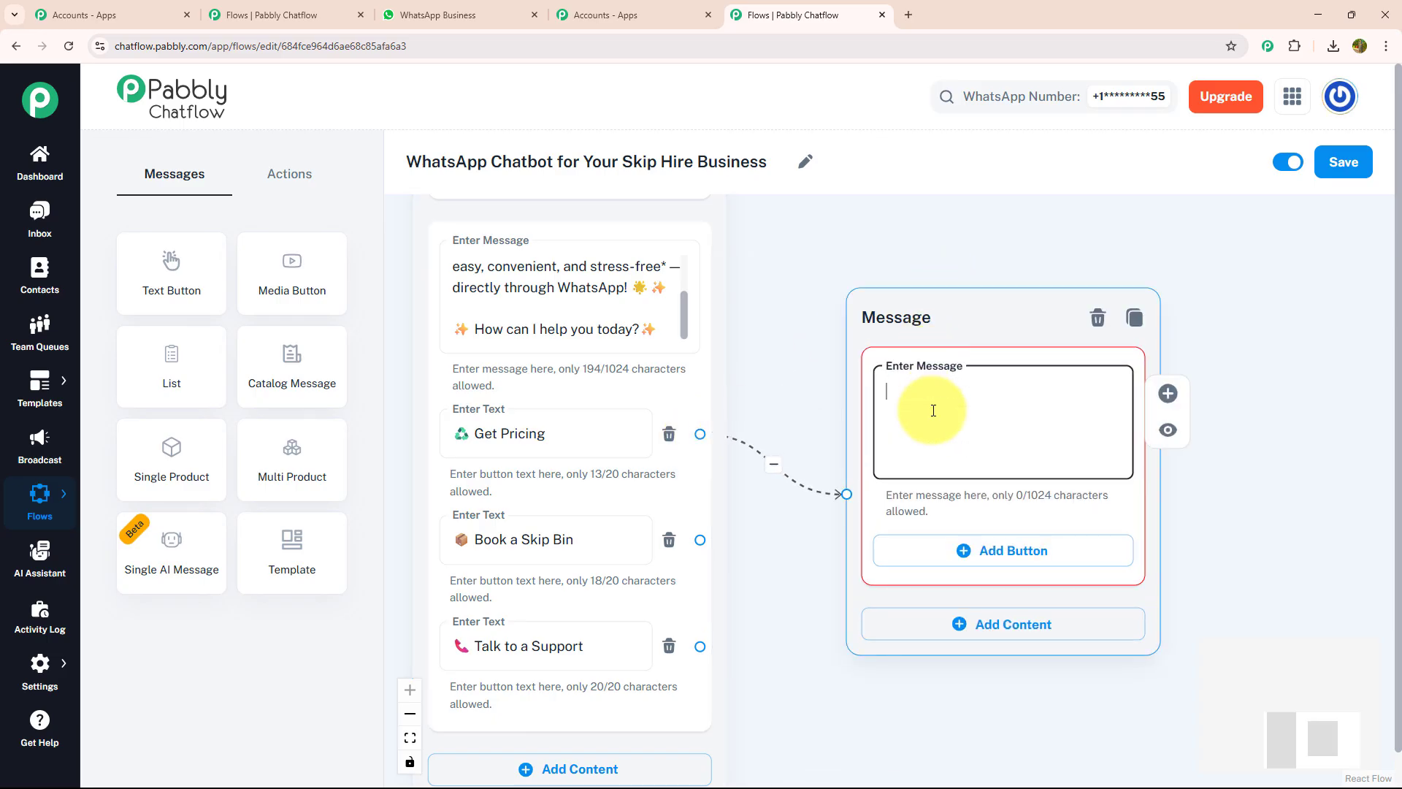
pyautogui.hotkey('ctrl', 'v')
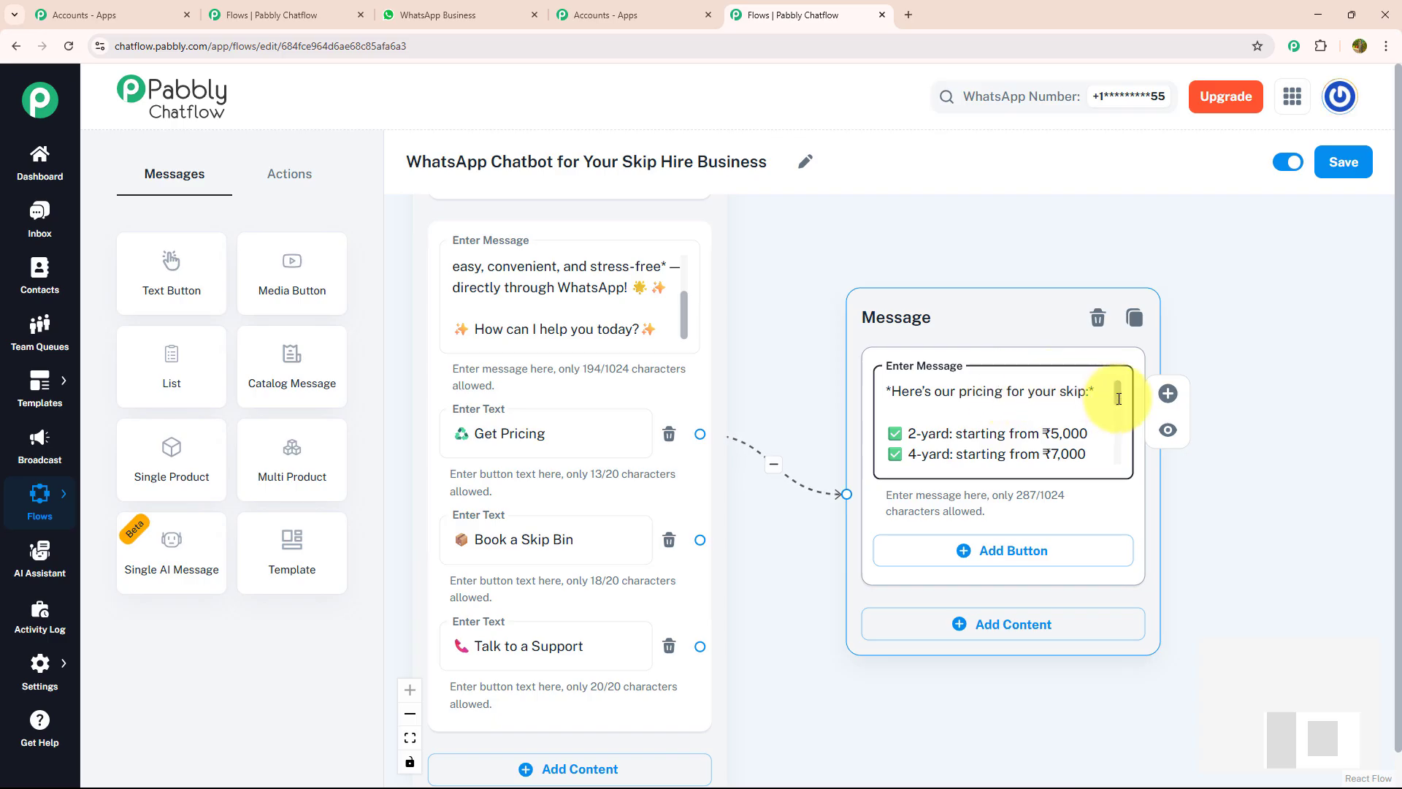
pyautogui.moveTo(1118, 398); pyautogui.dragTo(1125, 449)
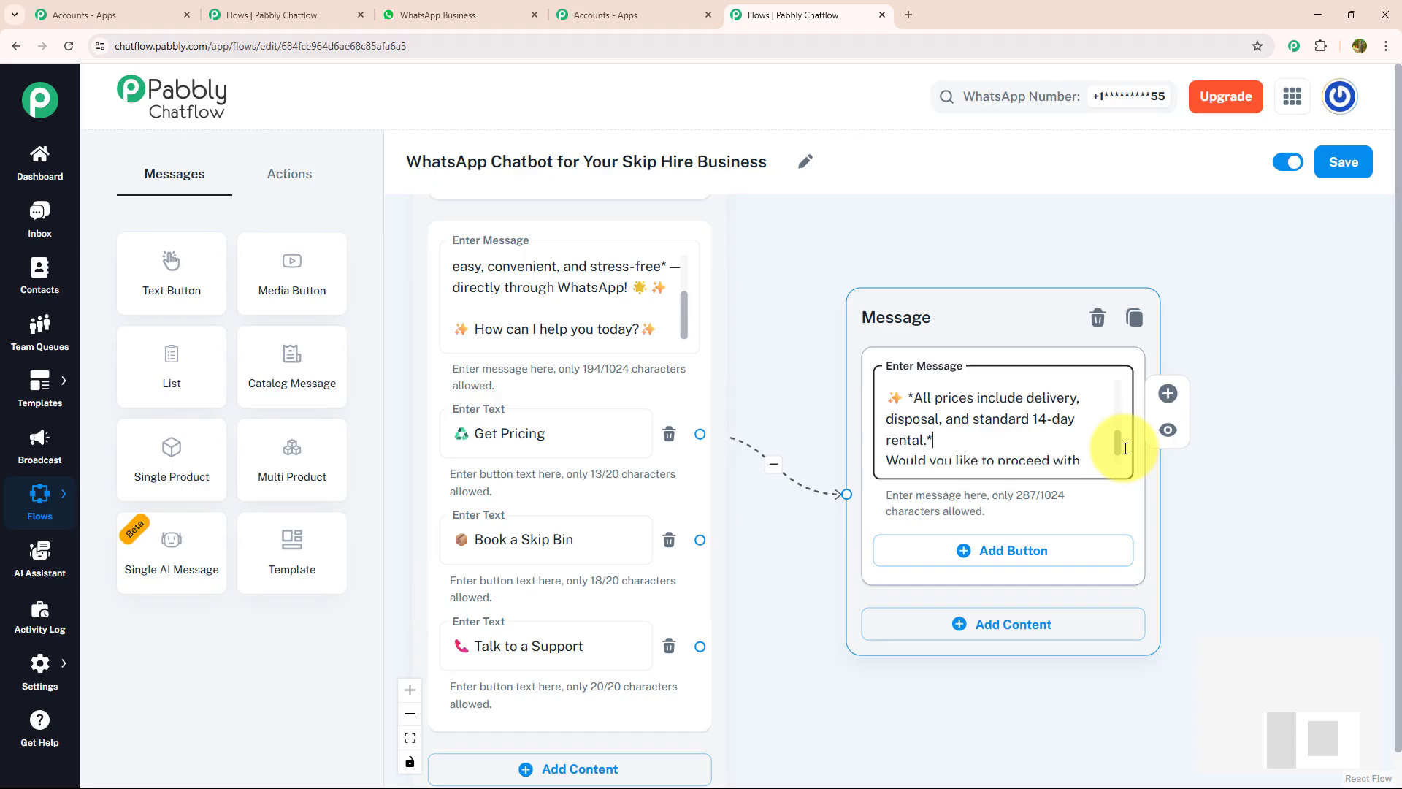
pyautogui.moveTo(1126, 449); pyautogui.dragTo(1120, 447)
pyautogui.hotkey('shift', 'ctrl', 'End')
pyautogui.press('Delete')
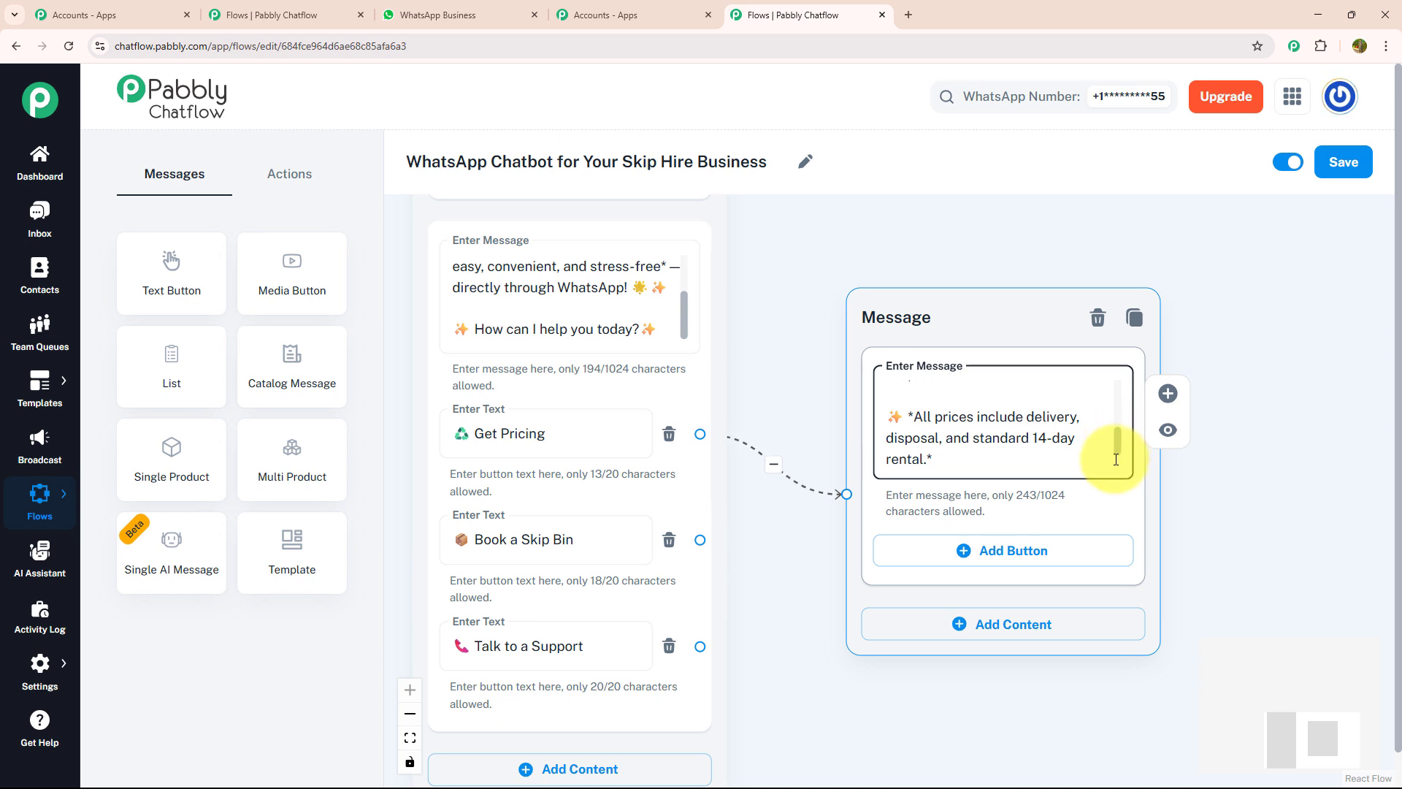
# Add a Menu button to the pricing message and link it onward in the flow
pyautogui.click(1055, 552)
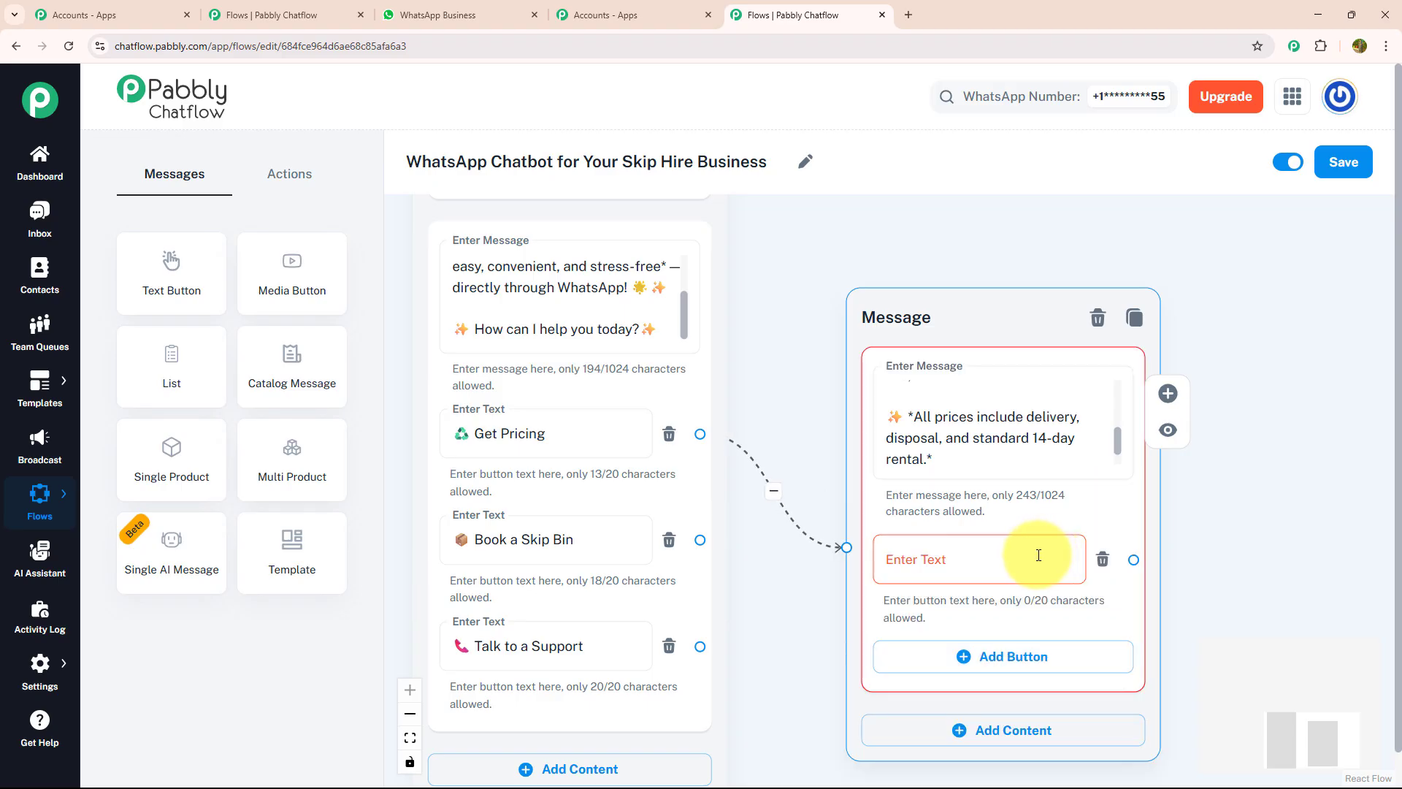
pyautogui.click(1036, 554)
pyautogui.write('Menu 📋')
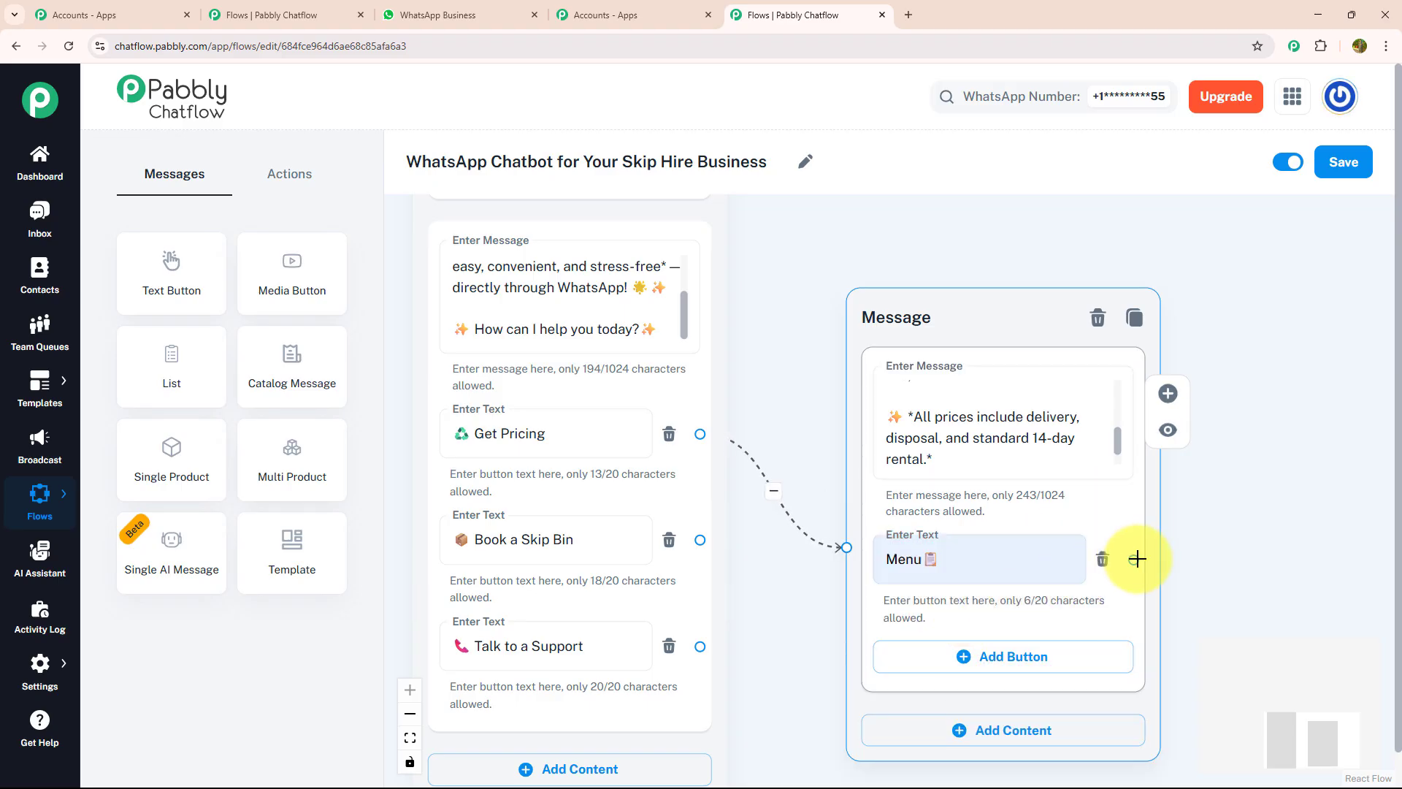
pyautogui.moveTo(1133, 559); pyautogui.dragTo(724, 392)
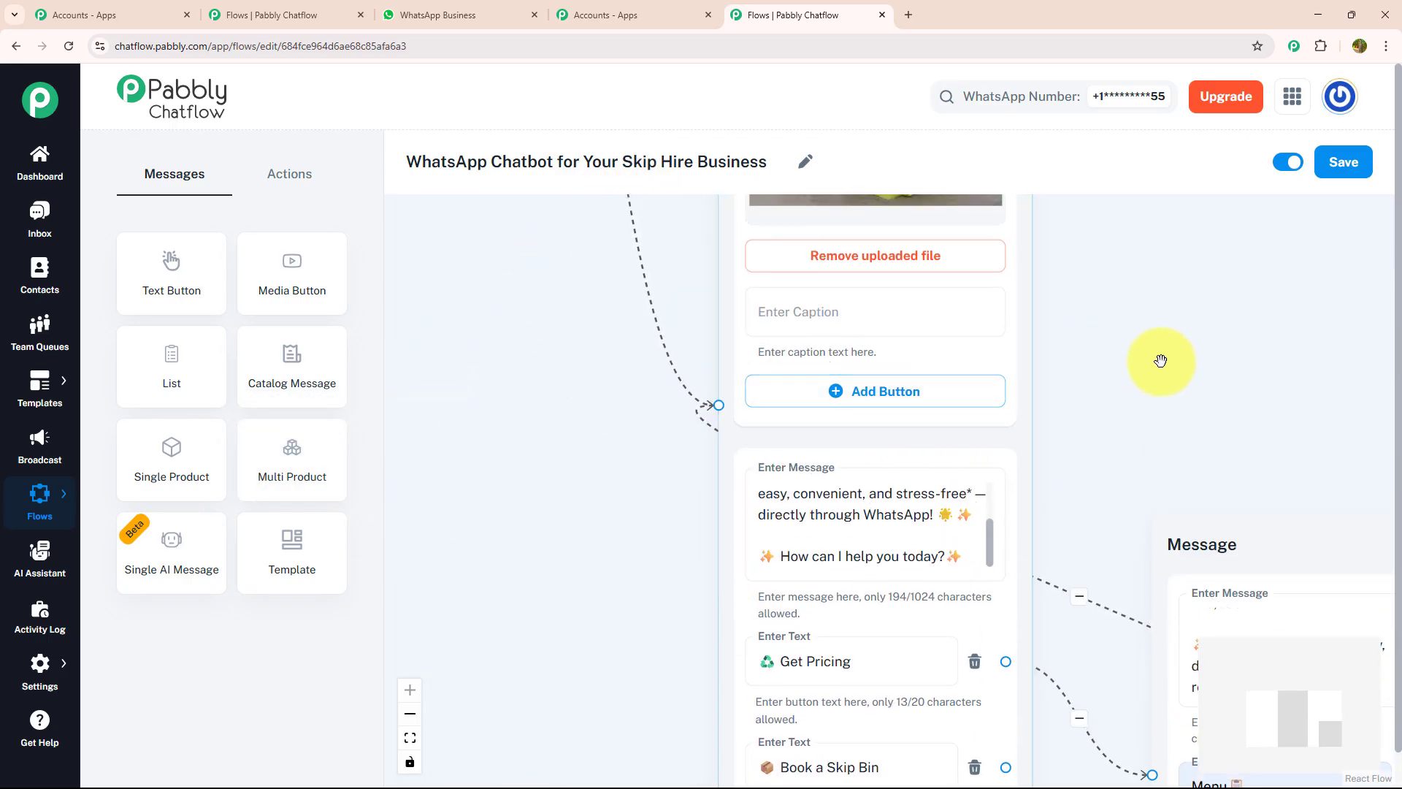
# Move the pricing message node higher on the canvas to make room
pyautogui.moveTo(1220, 392); pyautogui.dragTo(888, 234)
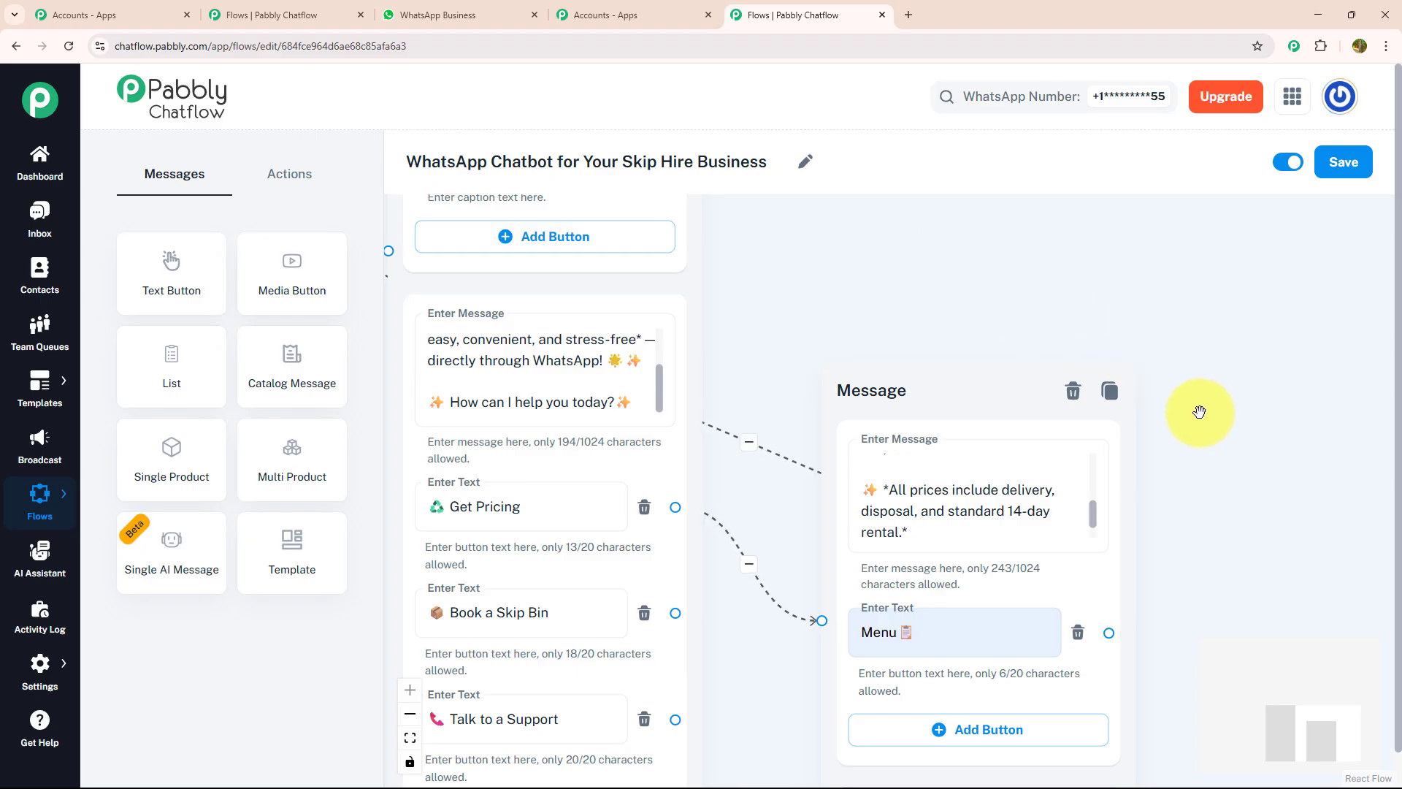
pyautogui.click(964, 397)
pyautogui.moveTo(964, 397); pyautogui.dragTo(975, 168)
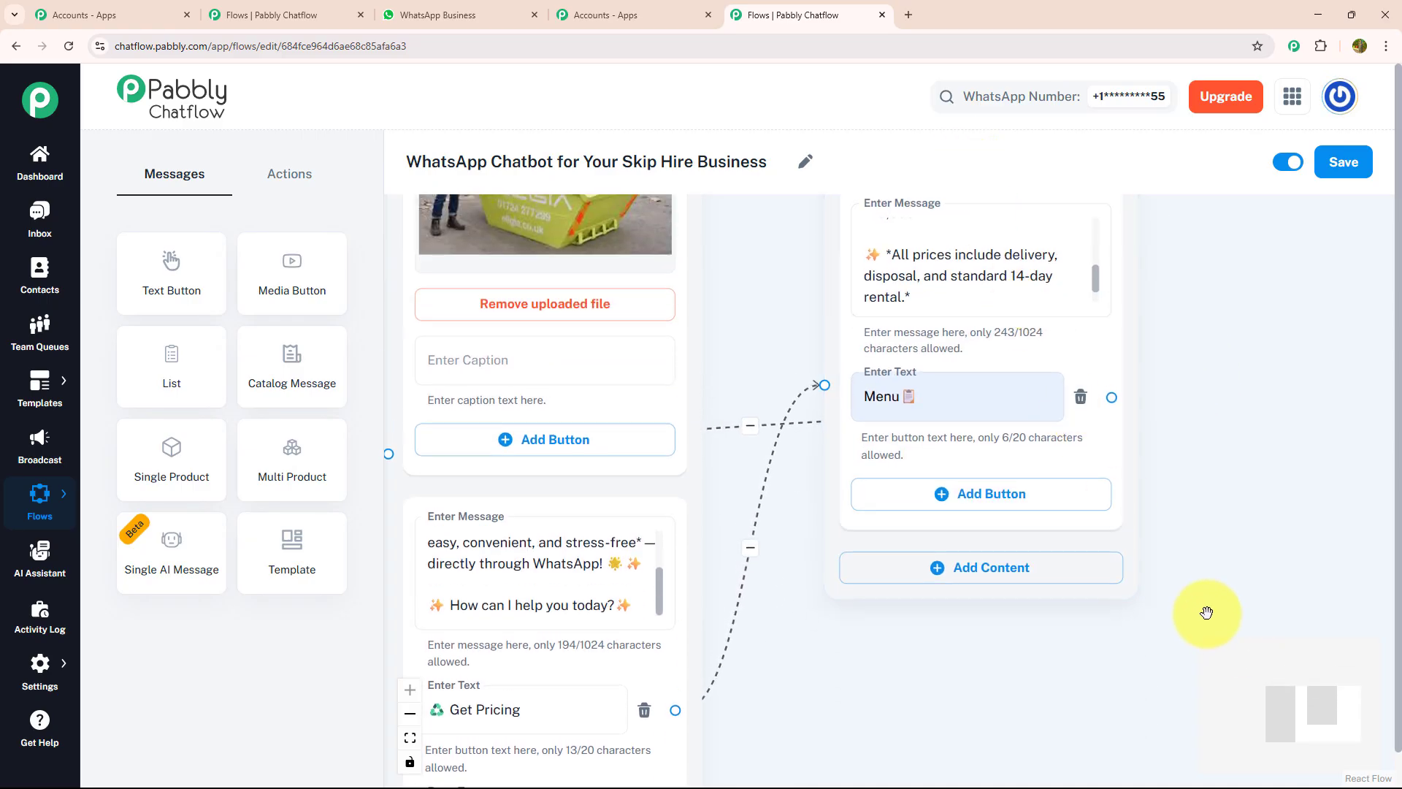
pyautogui.moveTo(1205, 614); pyautogui.dragTo(1220, 313)
pyautogui.moveTo(961, 525); pyautogui.dragTo(979, 476)
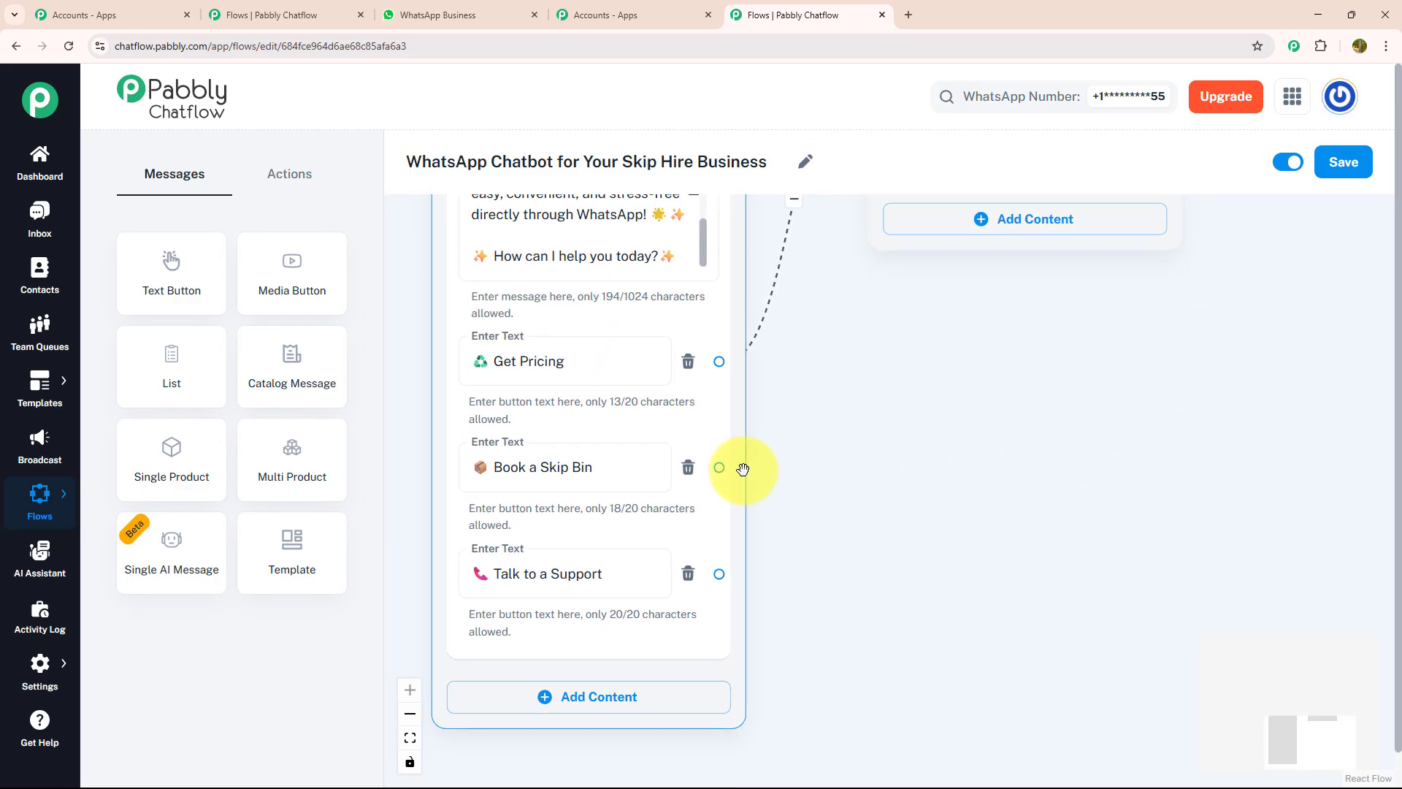
# Add an Ask Question step after Book a Skip Bin with the delivery address request
pyautogui.click(291, 175)
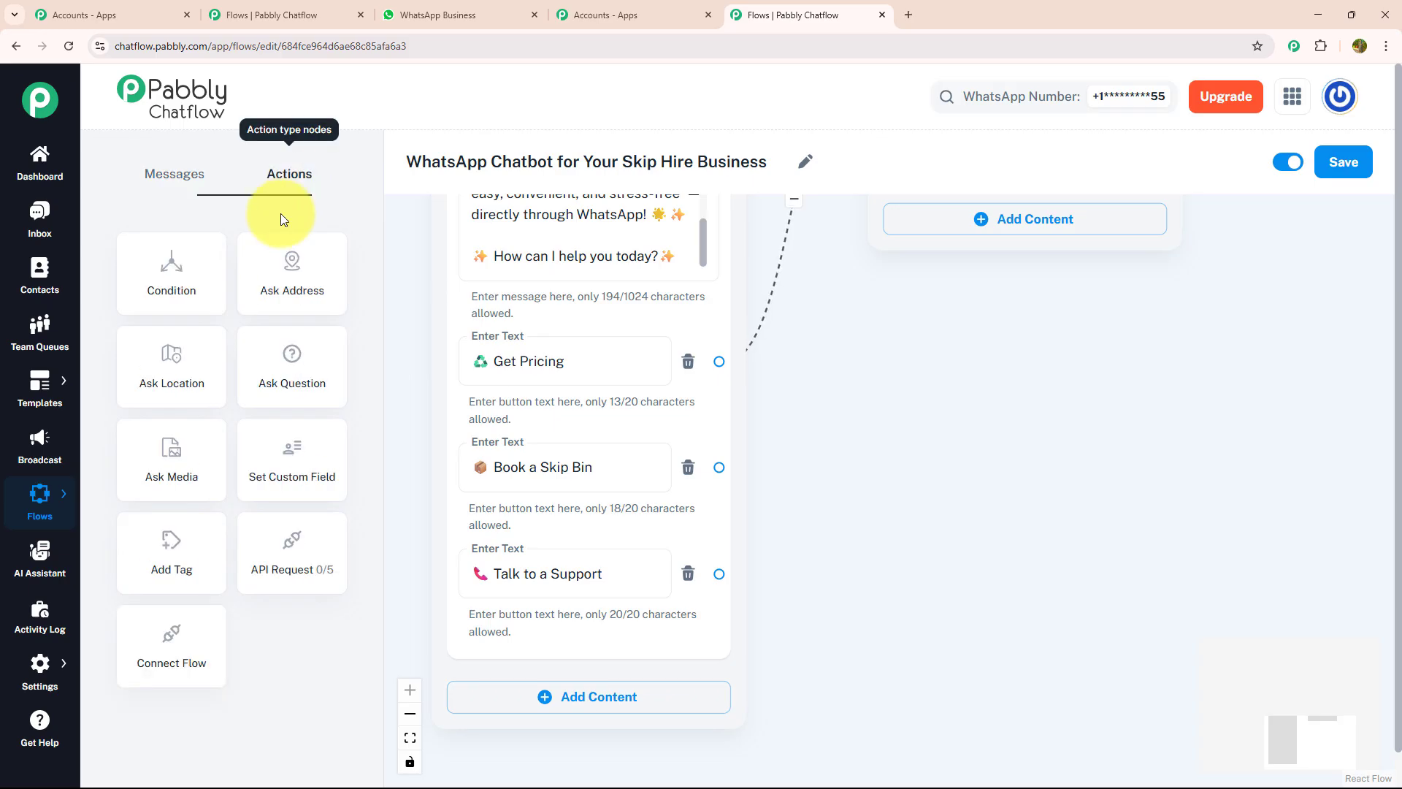
pyautogui.moveTo(272, 366); pyautogui.dragTo(939, 394)
pyautogui.moveTo(721, 471); pyautogui.dragTo(938, 660)
pyautogui.moveTo(1015, 387); pyautogui.dragTo(979, 317)
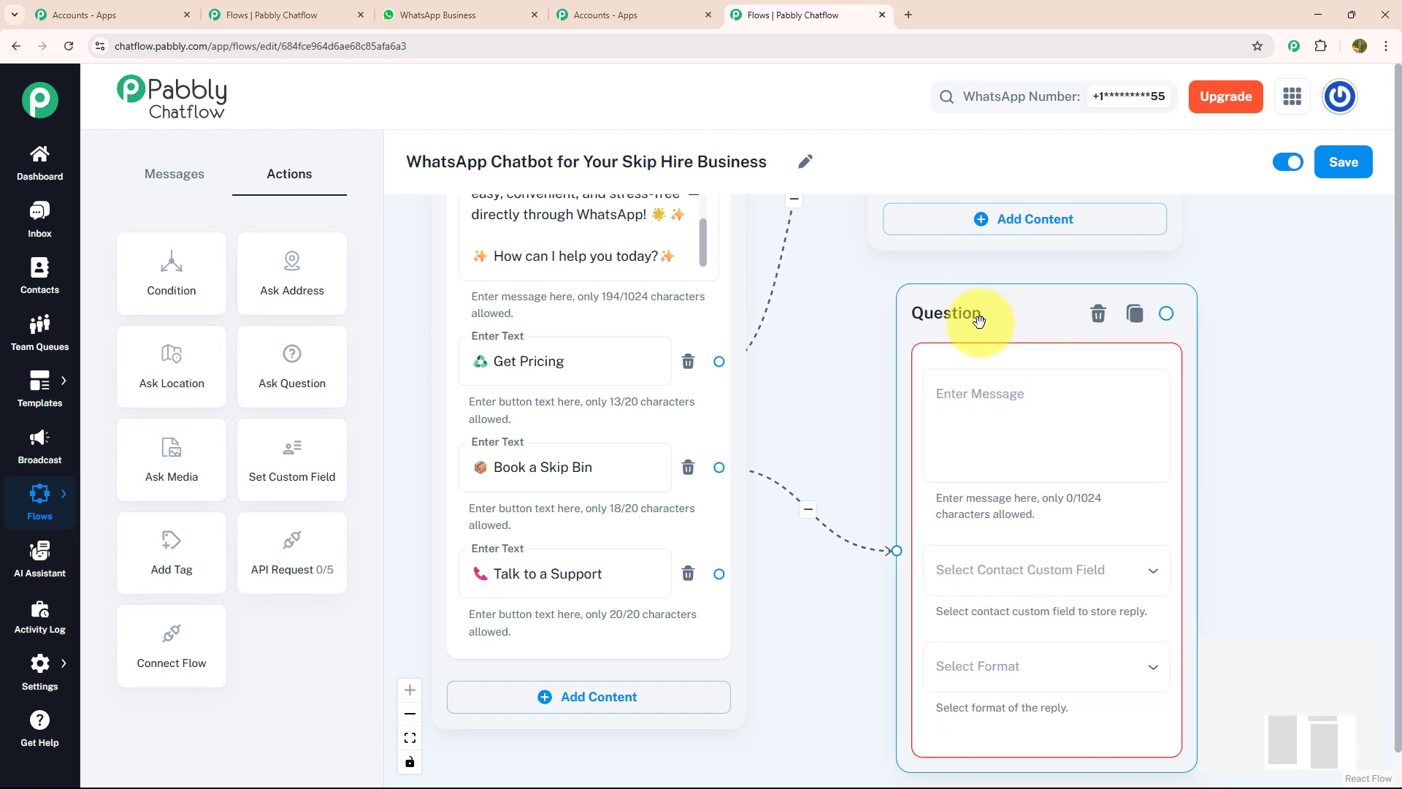
pyautogui.click(995, 381)
pyautogui.write('✨ "Excellent choice! 📦 ✨ Please *send me your delivery address*')
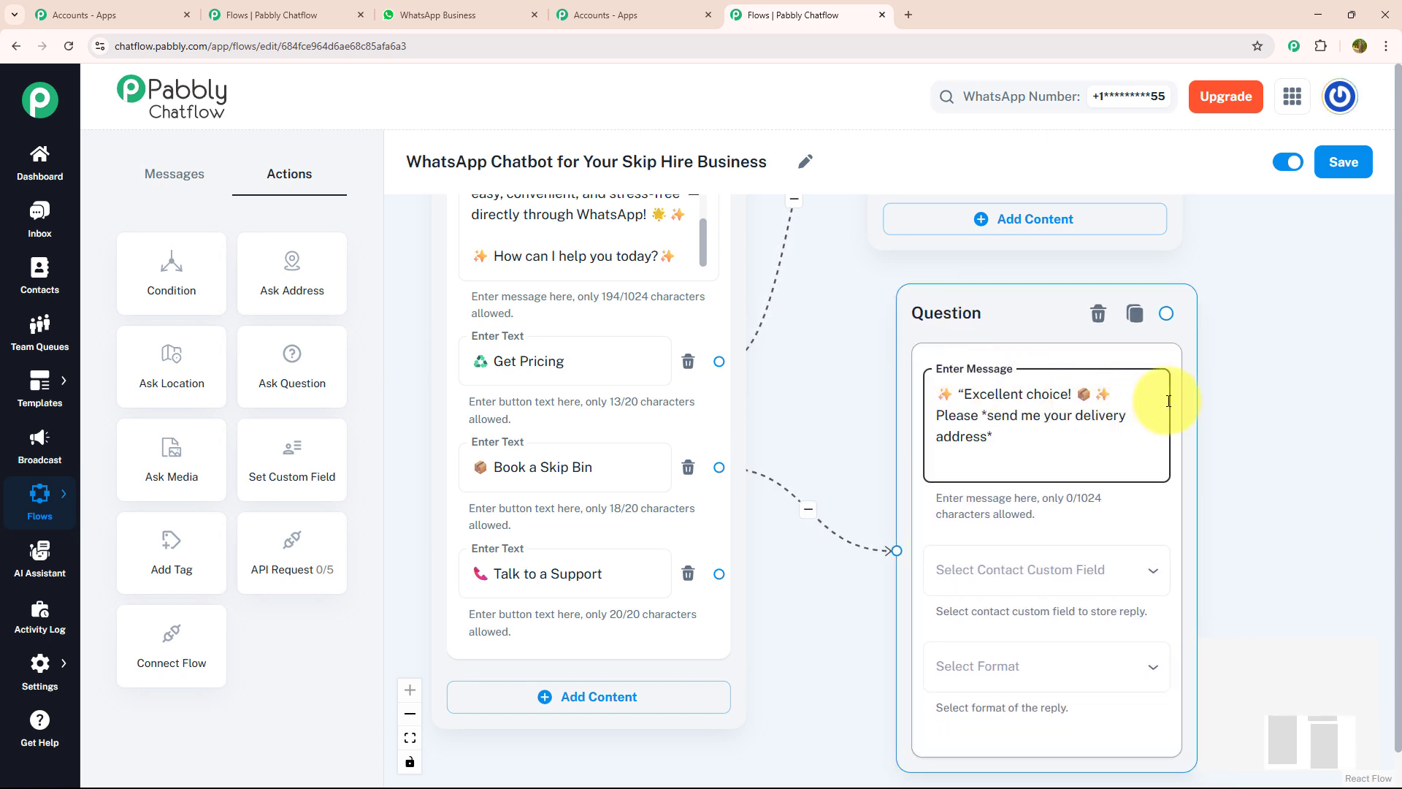
pyautogui.click(1277, 401)
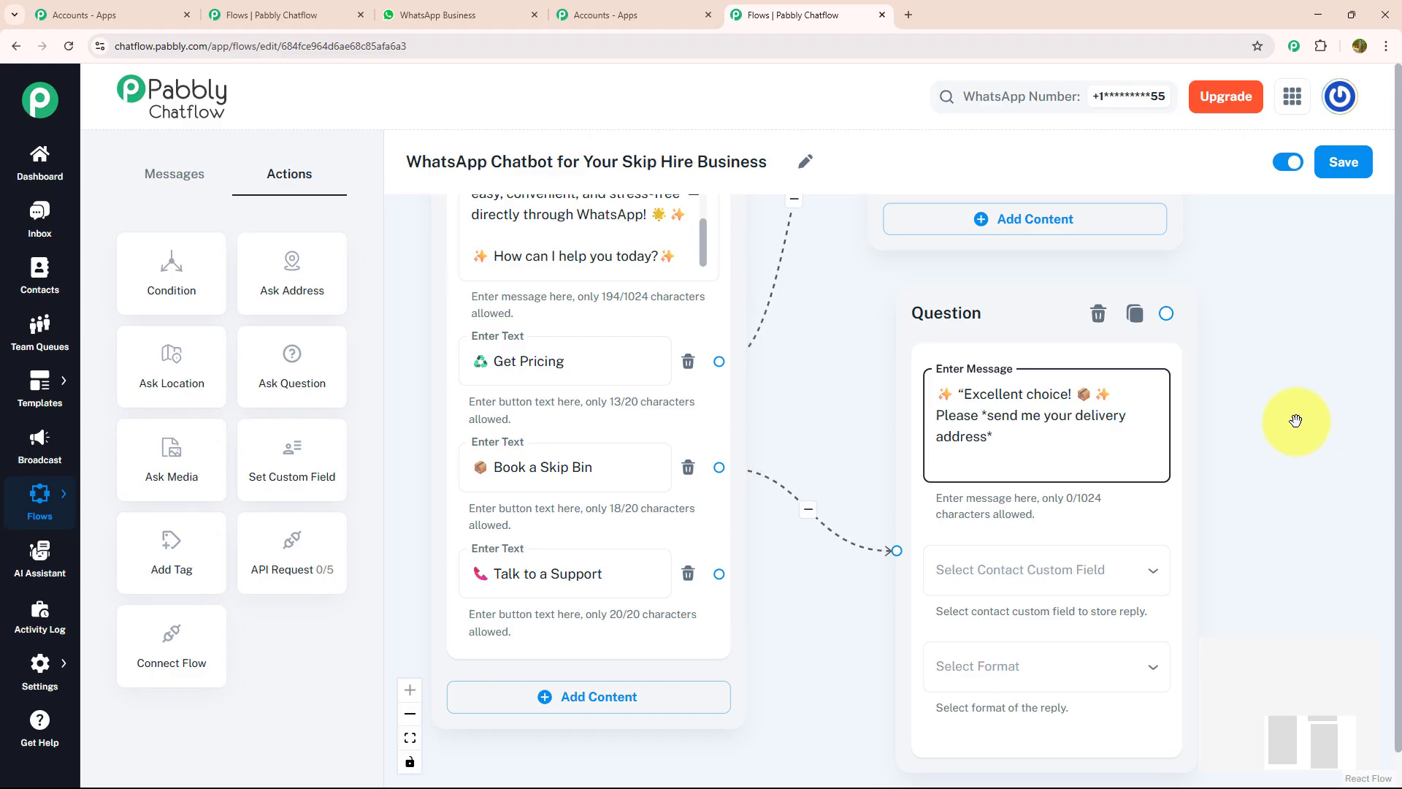
# Store the question's reply in the Address custom field with format Any
pyautogui.hscroll(3, 1295, 420)
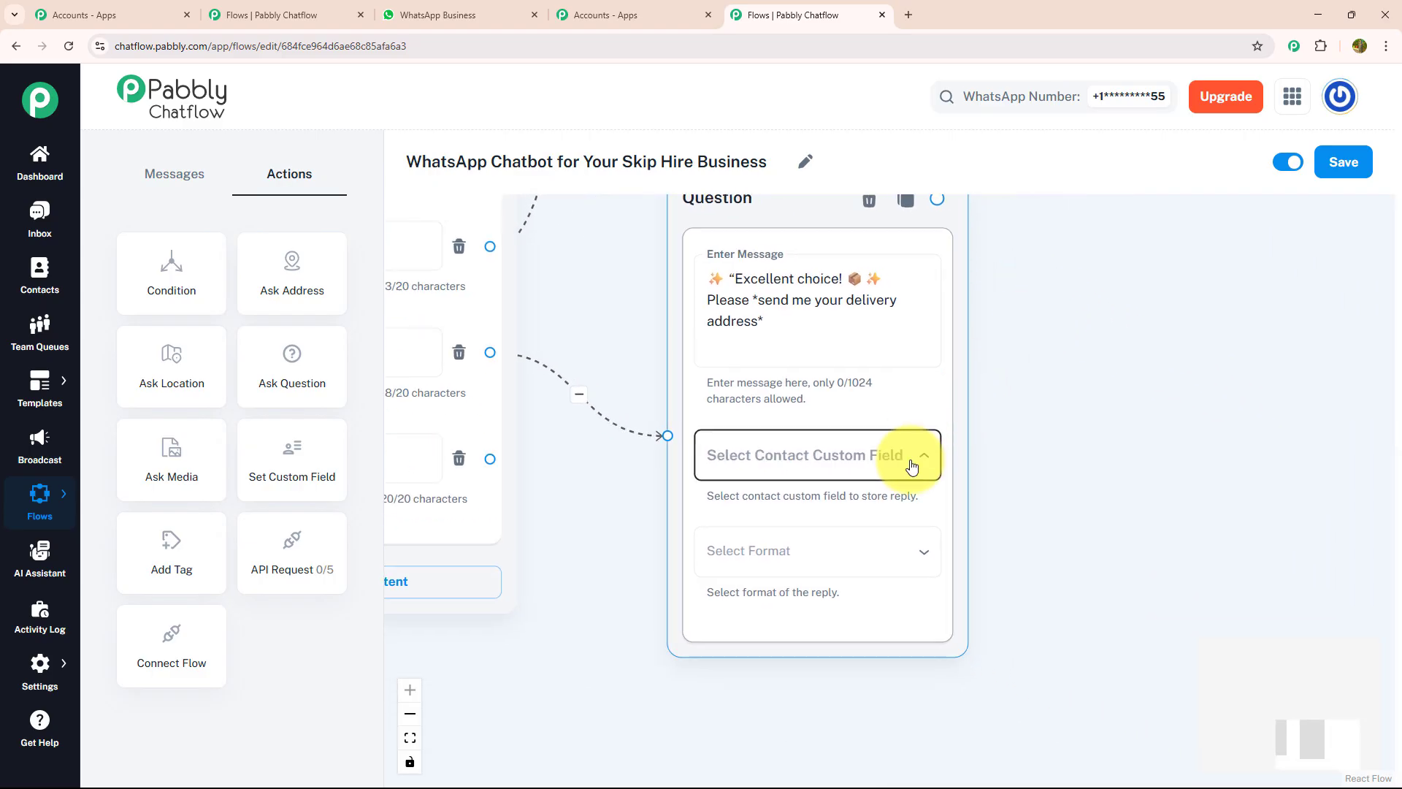
pyautogui.click(907, 457)
pyautogui.scroll(-8, 832, 452)
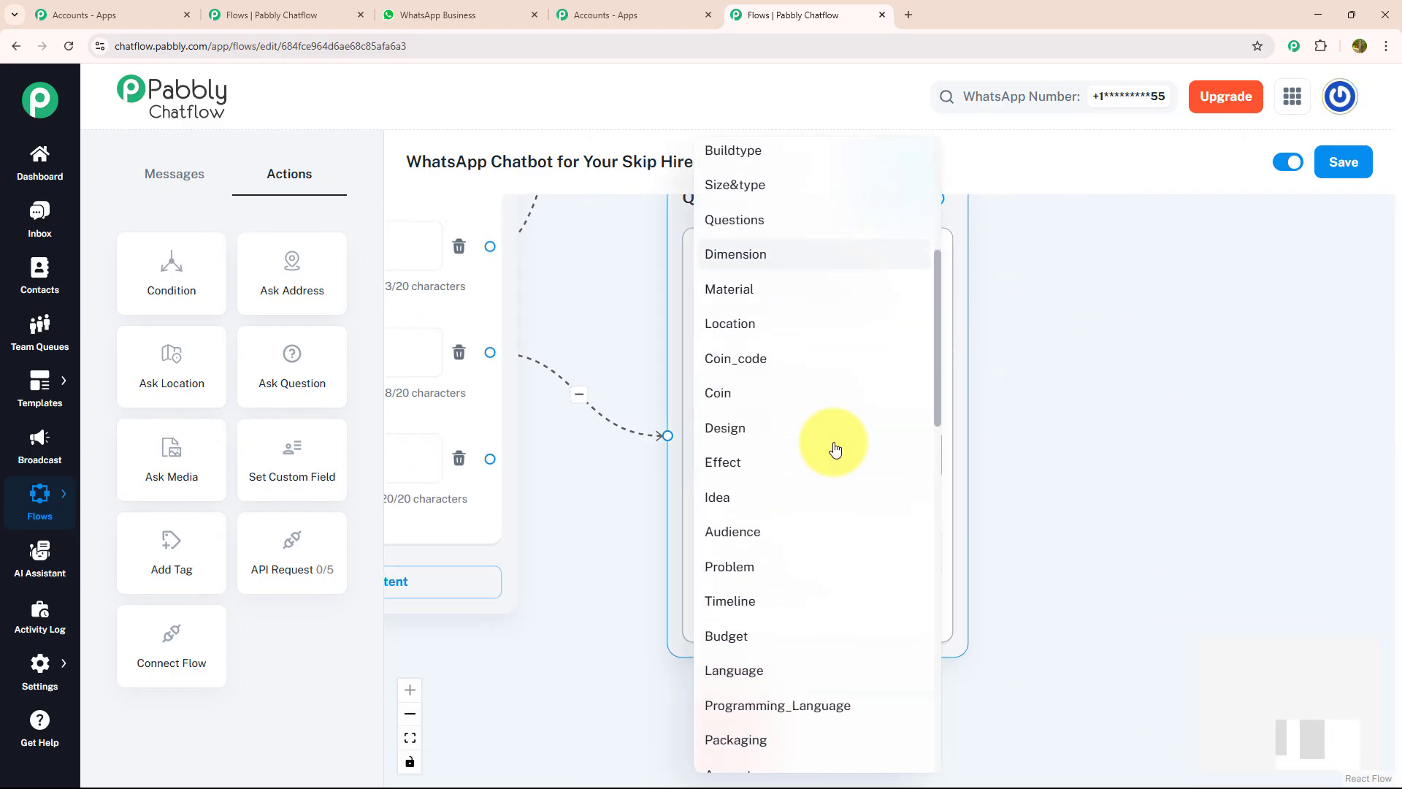
pyautogui.scroll(-5, 836, 449)
pyautogui.click(808, 482)
pyautogui.click(803, 554)
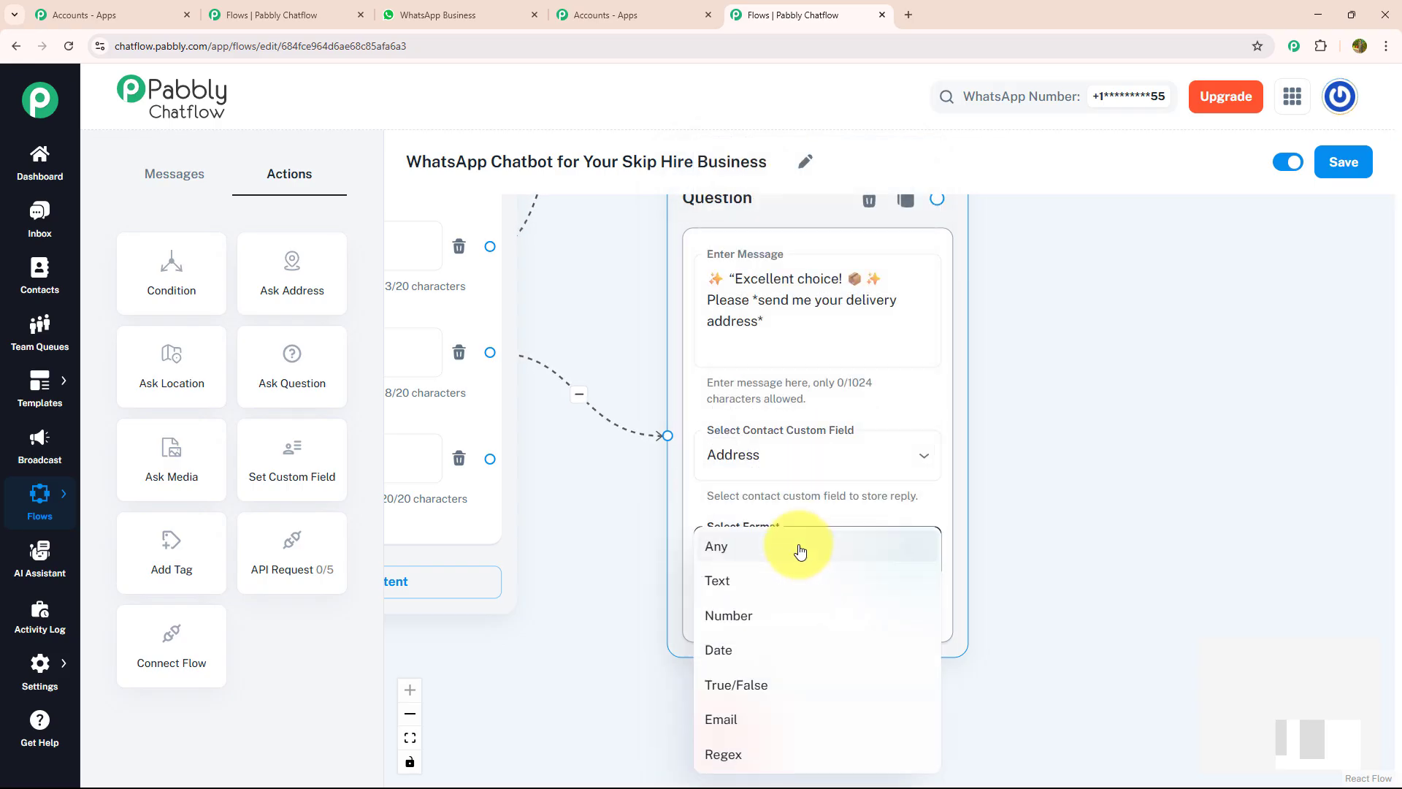
pyautogui.click(916, 548)
pyautogui.moveTo(1023, 491); pyautogui.dragTo(894, 511)
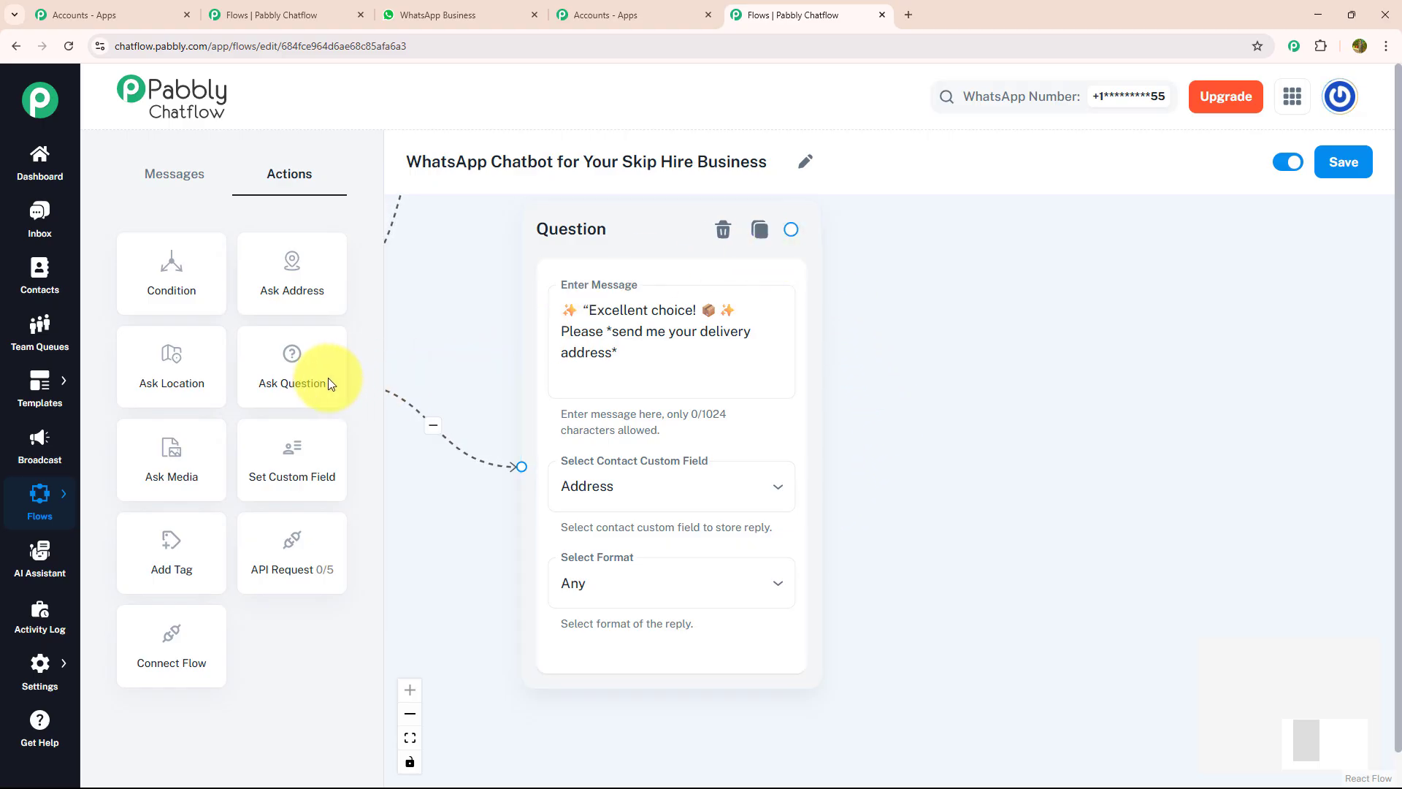
# Add a delivery-date Ask Question after the address question, saving the reply to Date with format Any
pyautogui.moveTo(272, 374); pyautogui.dragTo(997, 291)
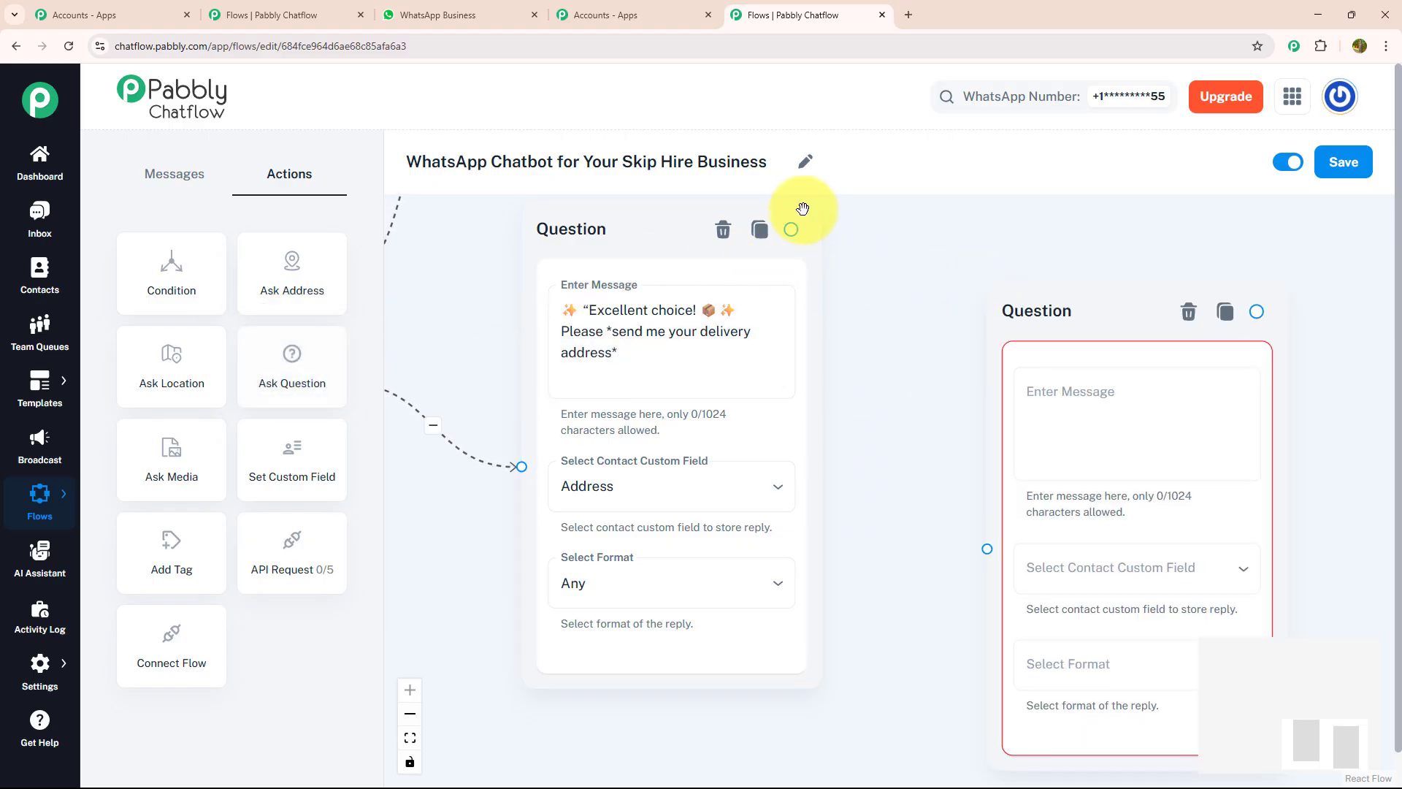
pyautogui.moveTo(803, 209); pyautogui.dragTo(803, 213)
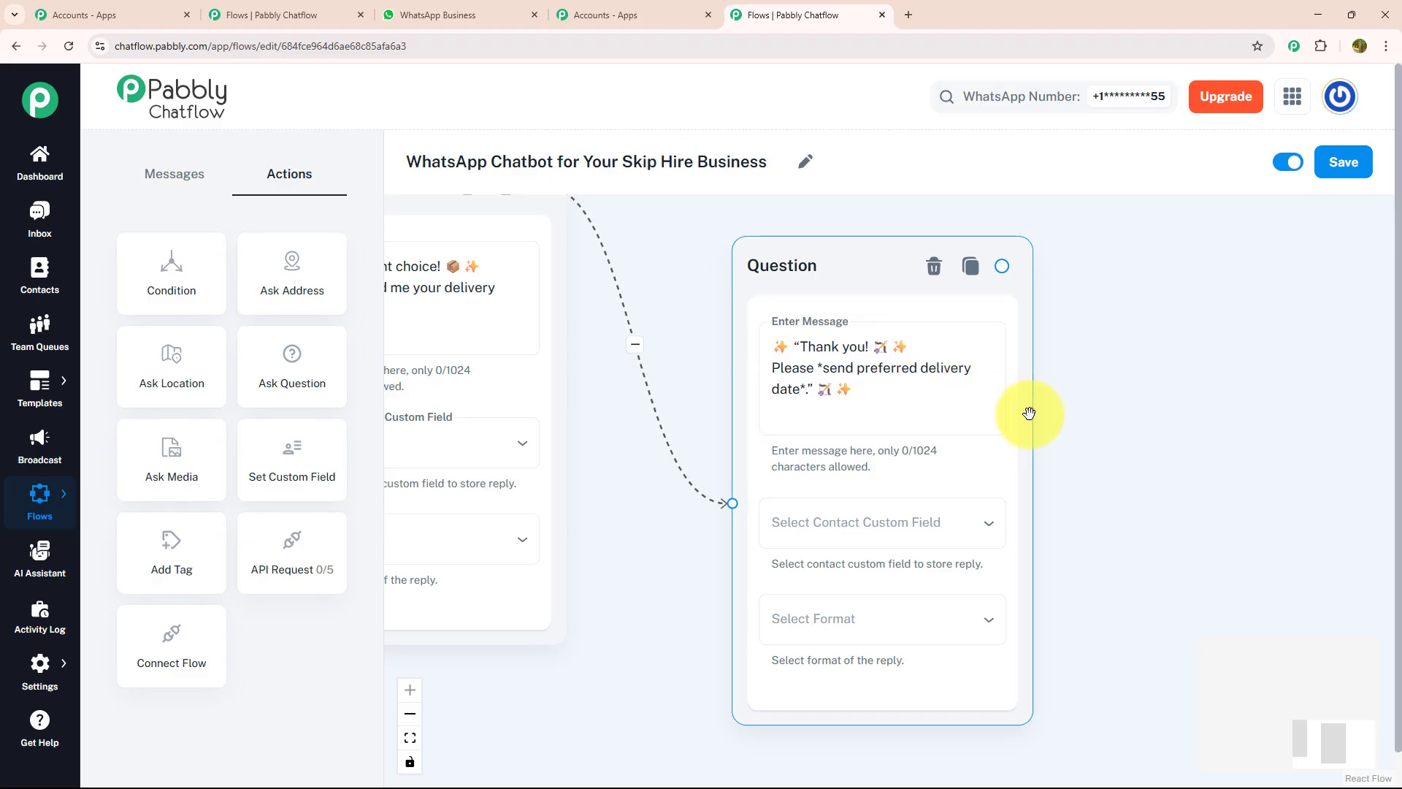
pyautogui.click(945, 531)
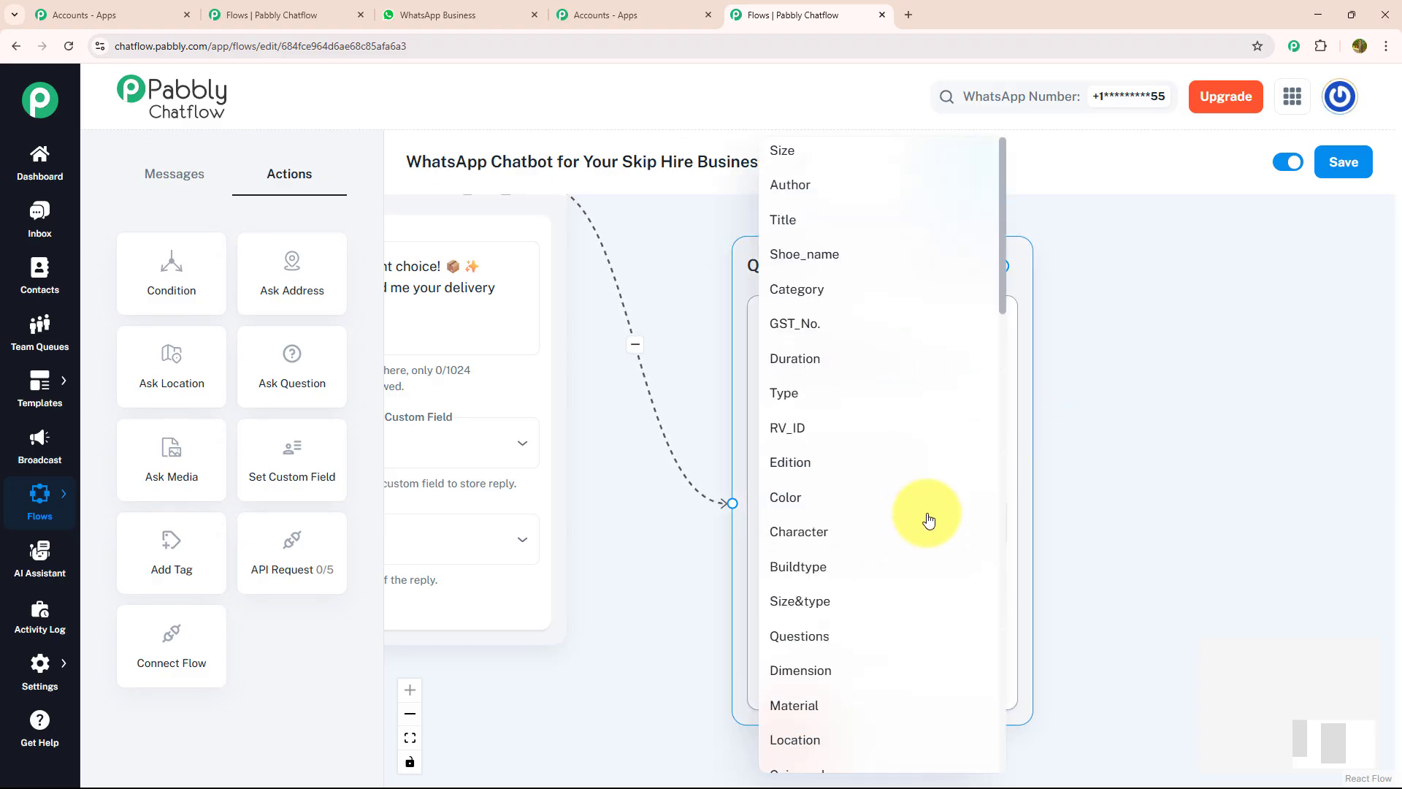
pyautogui.scroll(-3, 926, 512)
pyautogui.scroll(-10, 922, 509)
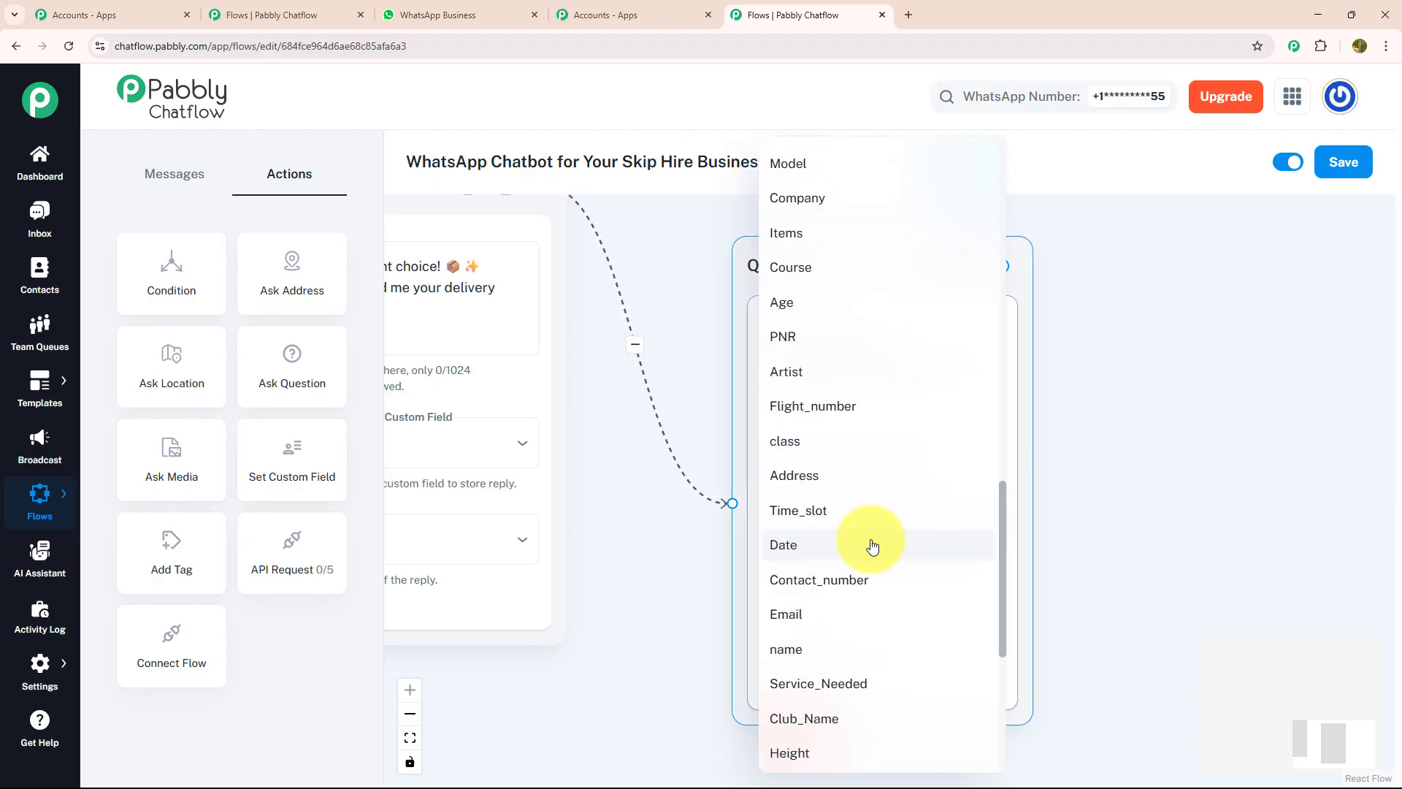
pyautogui.click(869, 544)
pyautogui.click(848, 617)
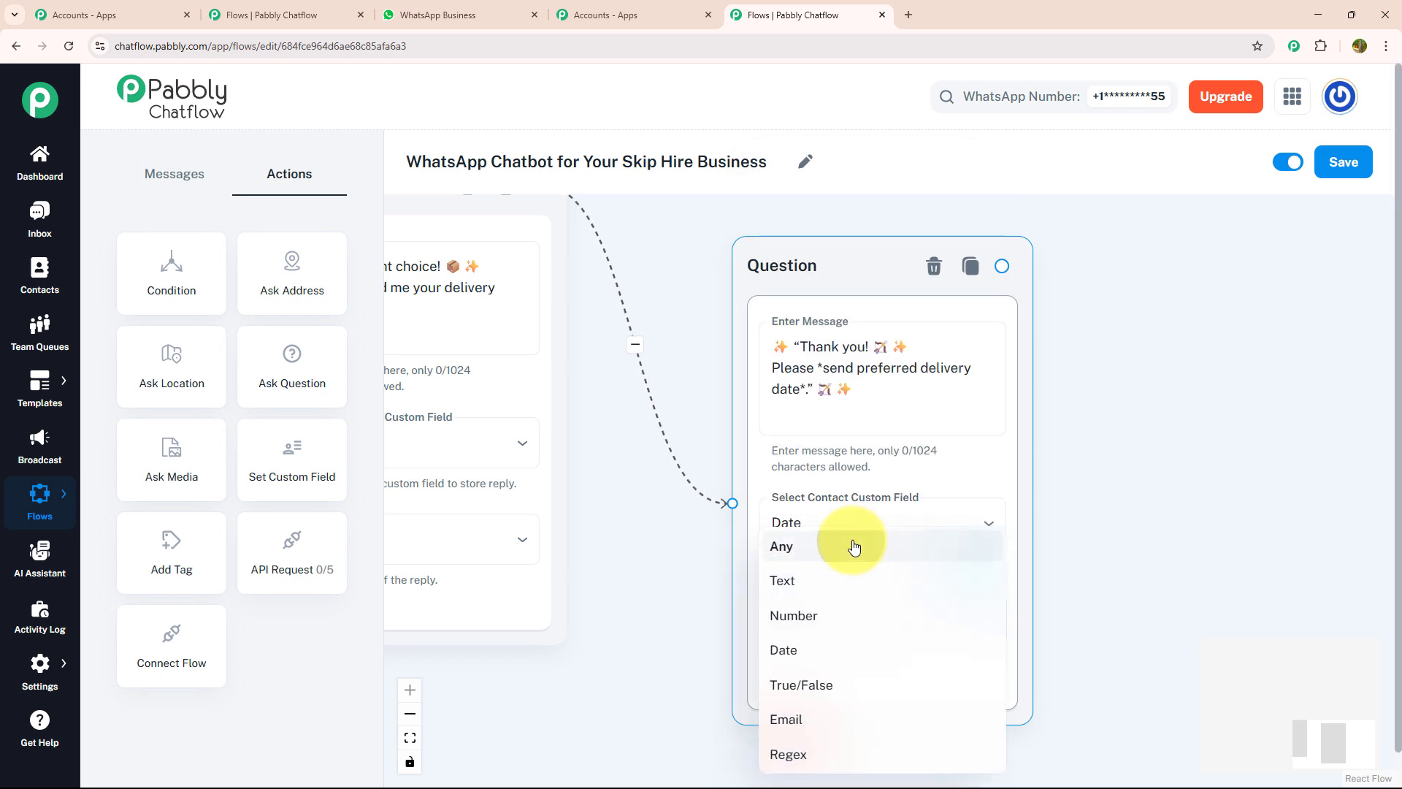
pyautogui.click(851, 553)
pyautogui.moveTo(1148, 485); pyautogui.dragTo(956, 468)
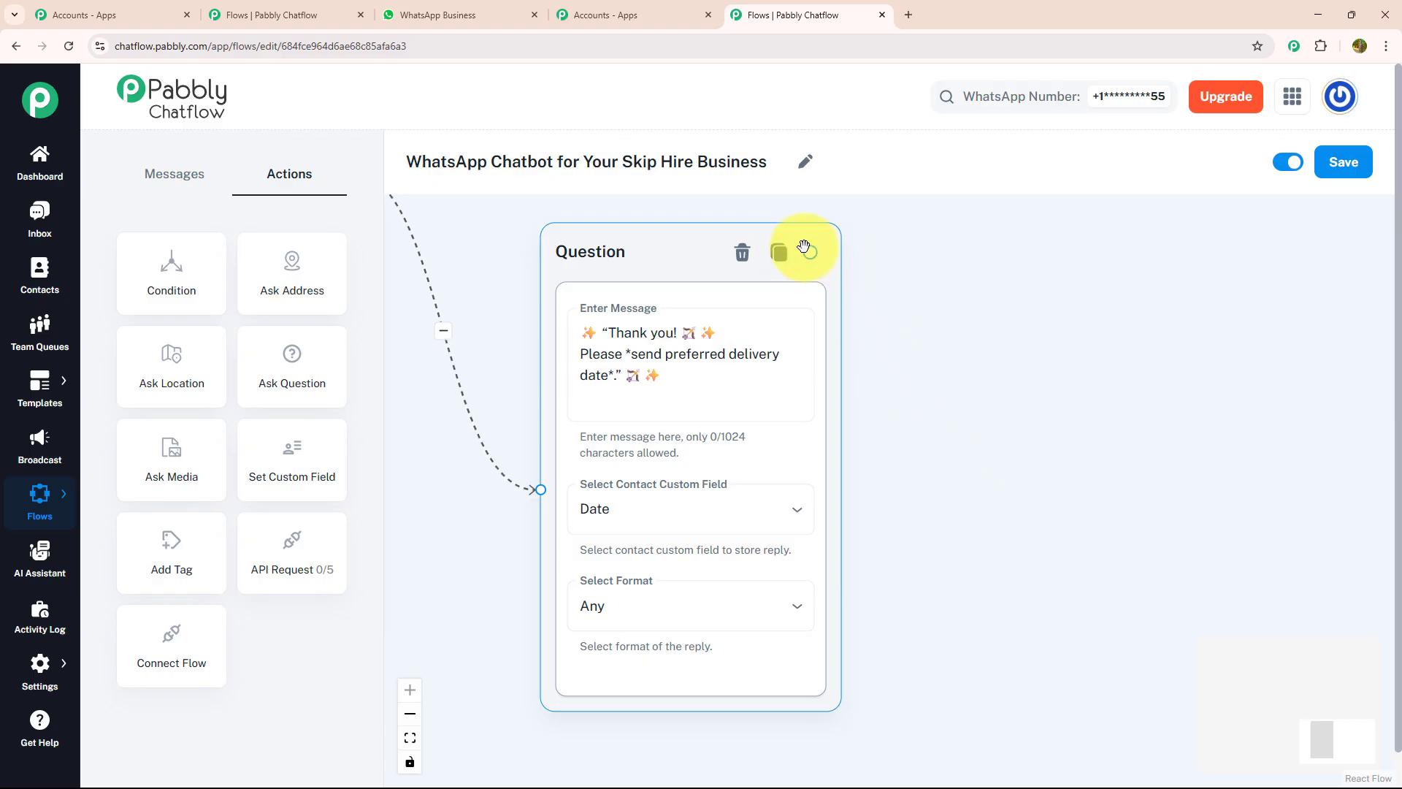
pyautogui.moveTo(808, 249); pyautogui.dragTo(1111, 387)
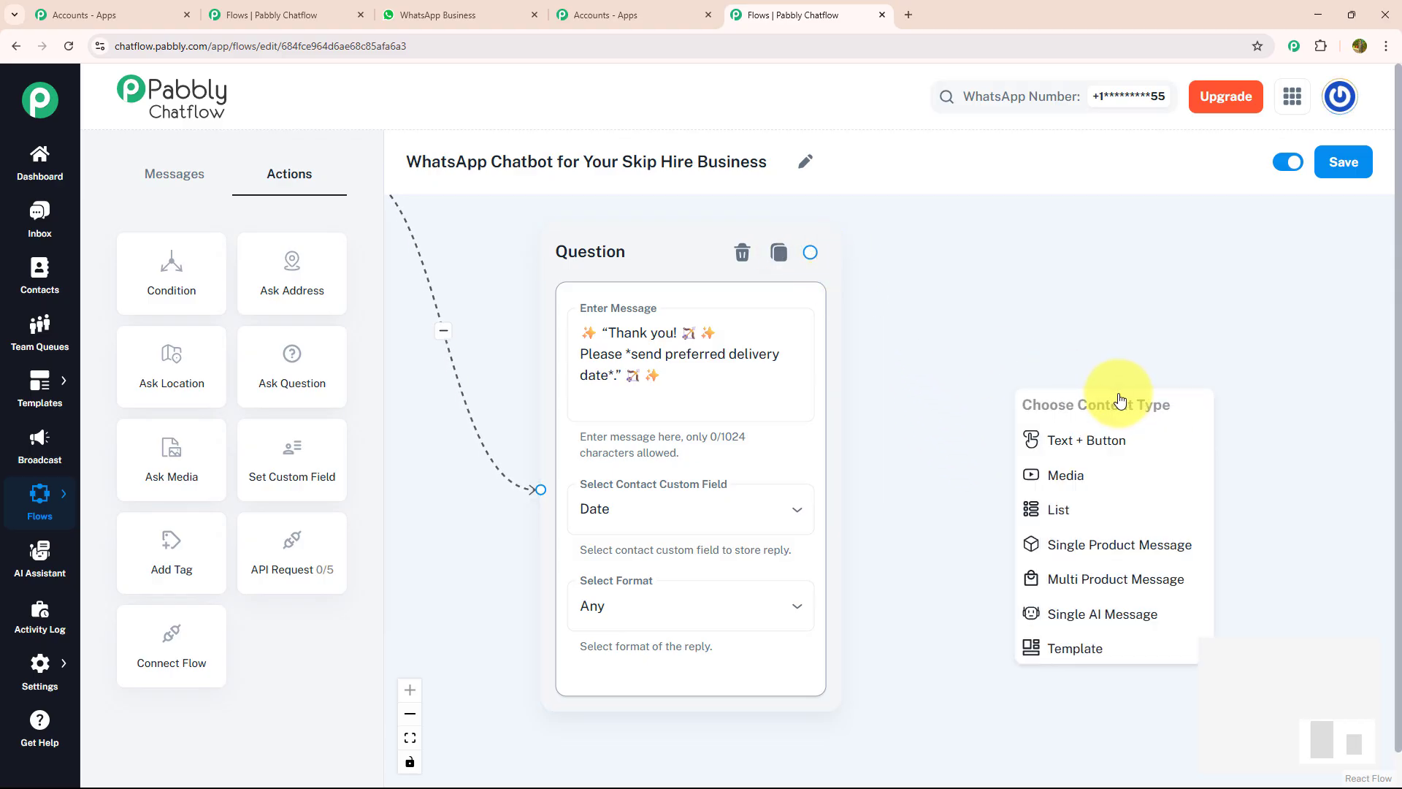
# Create a Text + Button message after the date question containing the booking confirmation text
pyautogui.click(1112, 442)
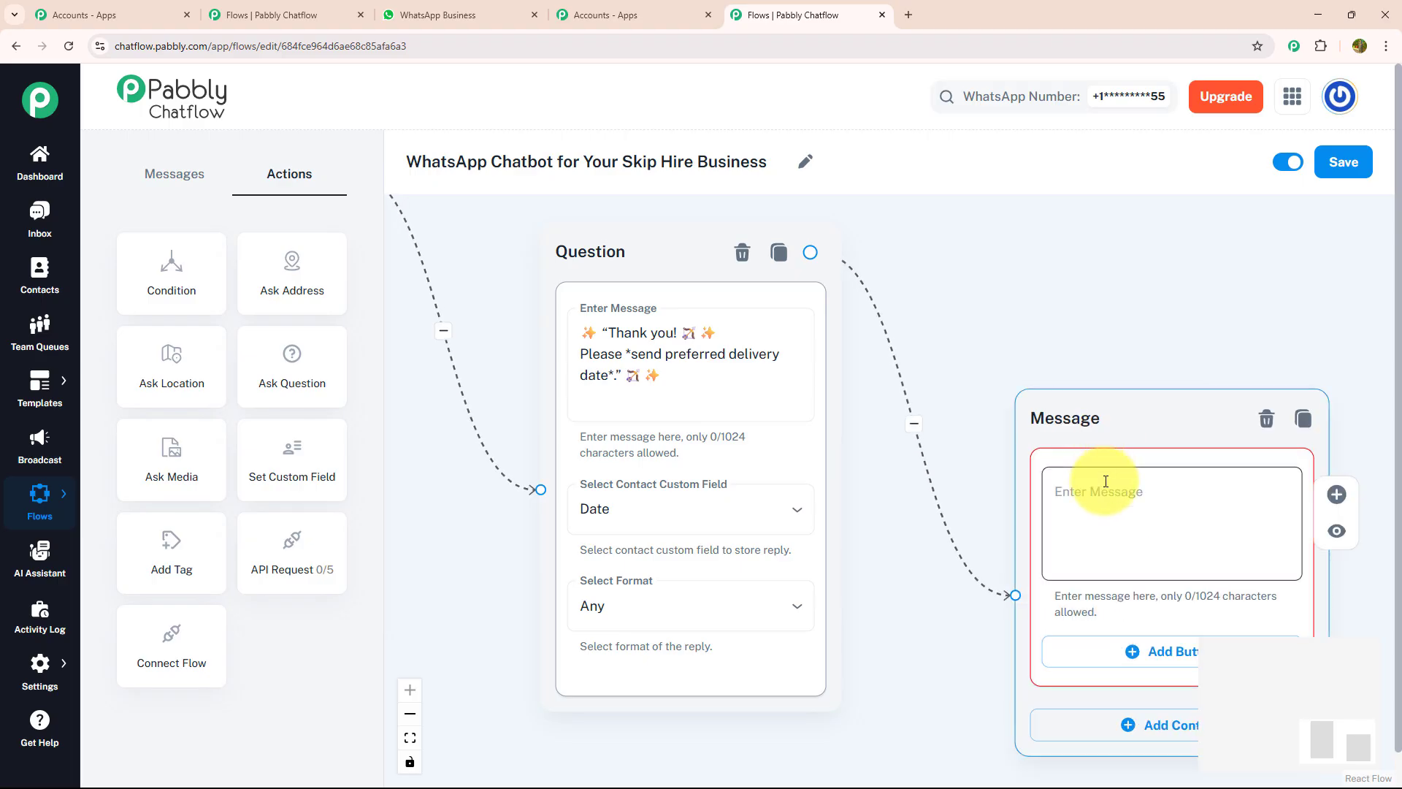
pyautogui.click(1101, 483)
pyautogui.write('✨ *"Thank you!* 🏹 ✨ Your booking is underway! We\'ll confirm delivery and send you a *booking confirmation* shortly! 🌟')
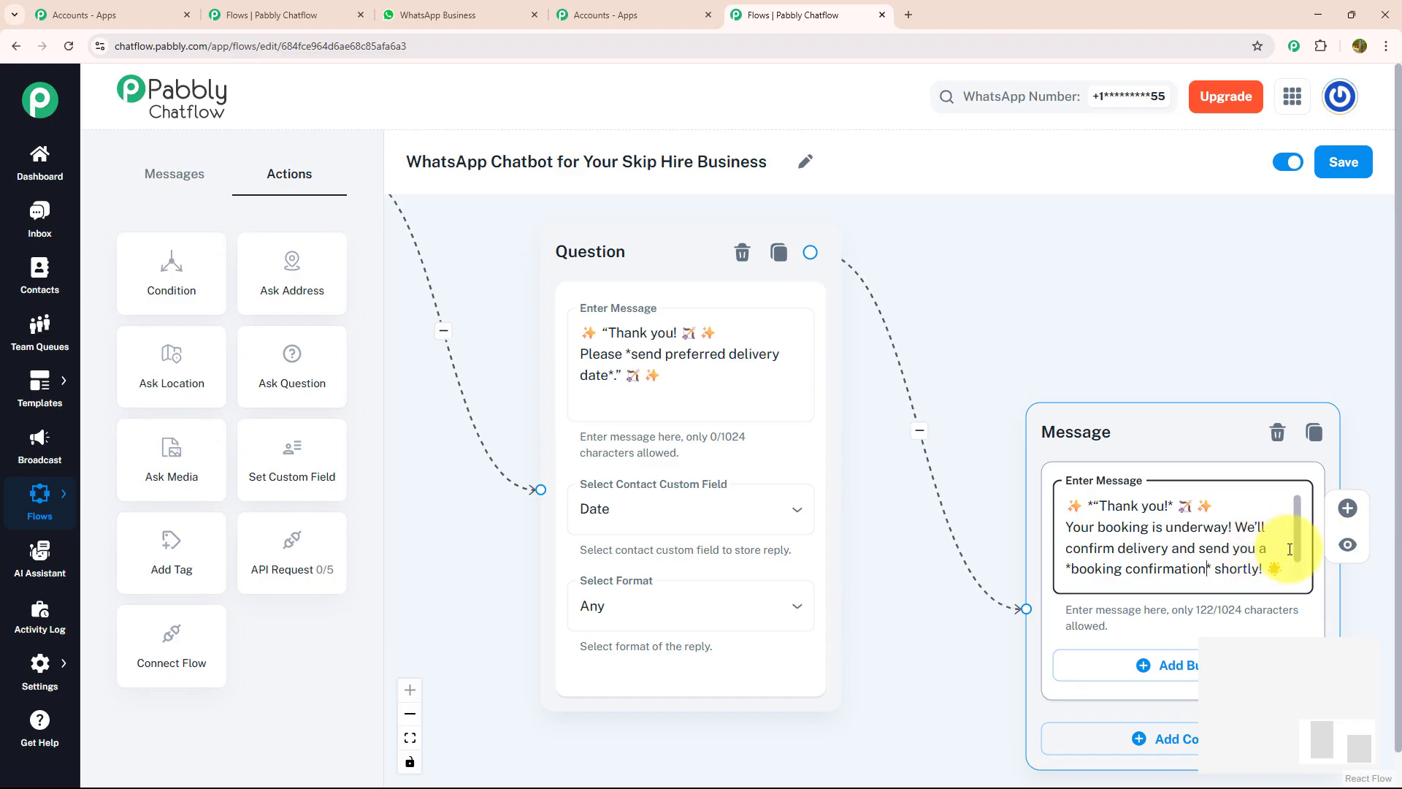
pyautogui.scroll(-1, 1303, 546)
pyautogui.moveTo(1079, 322); pyautogui.dragTo(829, 195)
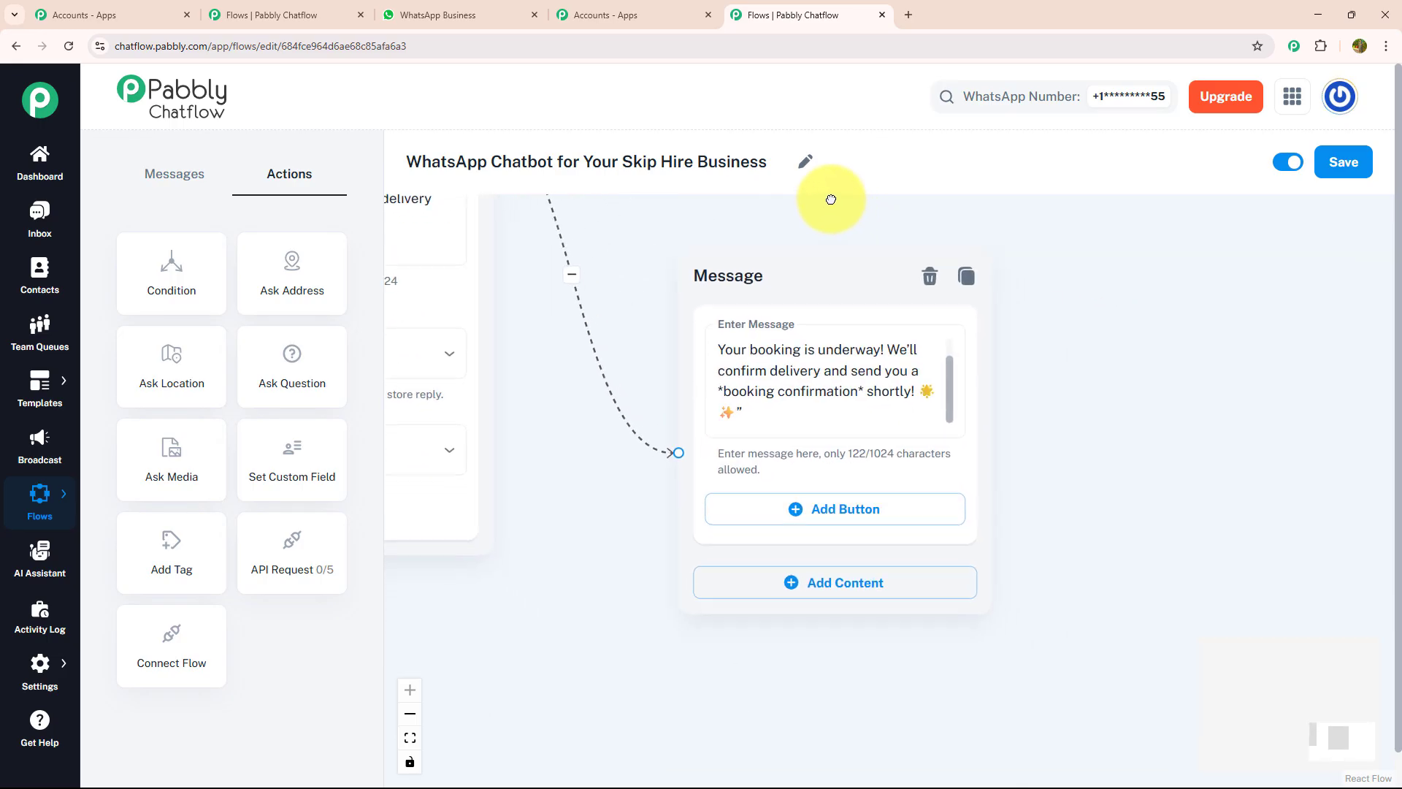
# Add a 'Menu 📋' button to the confirmation and link it back into the flow
pyautogui.click(874, 509)
pyautogui.click(852, 523)
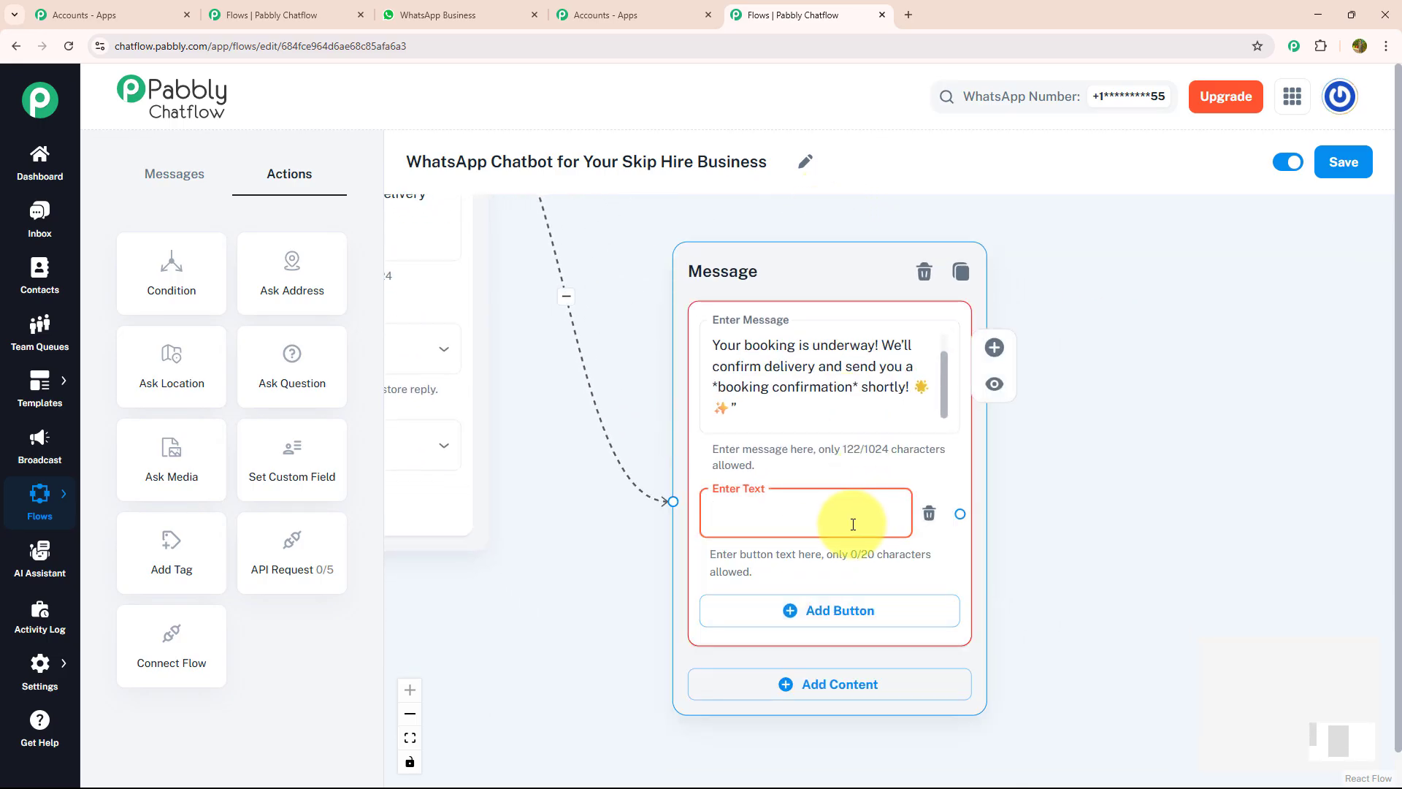
pyautogui.write('Menu 📋')
pyautogui.scroll(-4, 1070, 478)
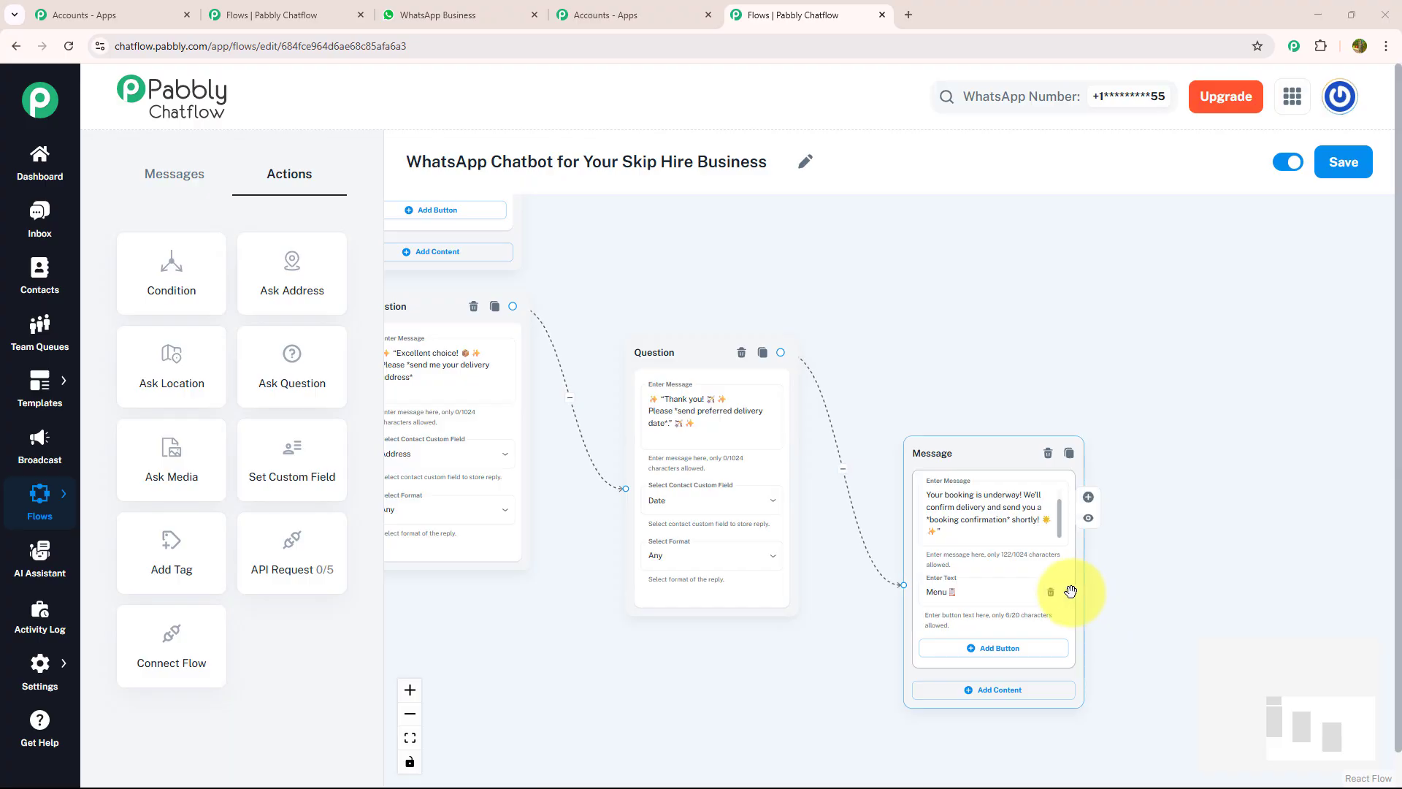
pyautogui.moveTo(1071, 591); pyautogui.dragTo(525, 412)
pyautogui.moveTo(1007, 448); pyautogui.dragTo(1057, 187)
pyautogui.moveTo(780, 544); pyautogui.dragTo(827, 505)
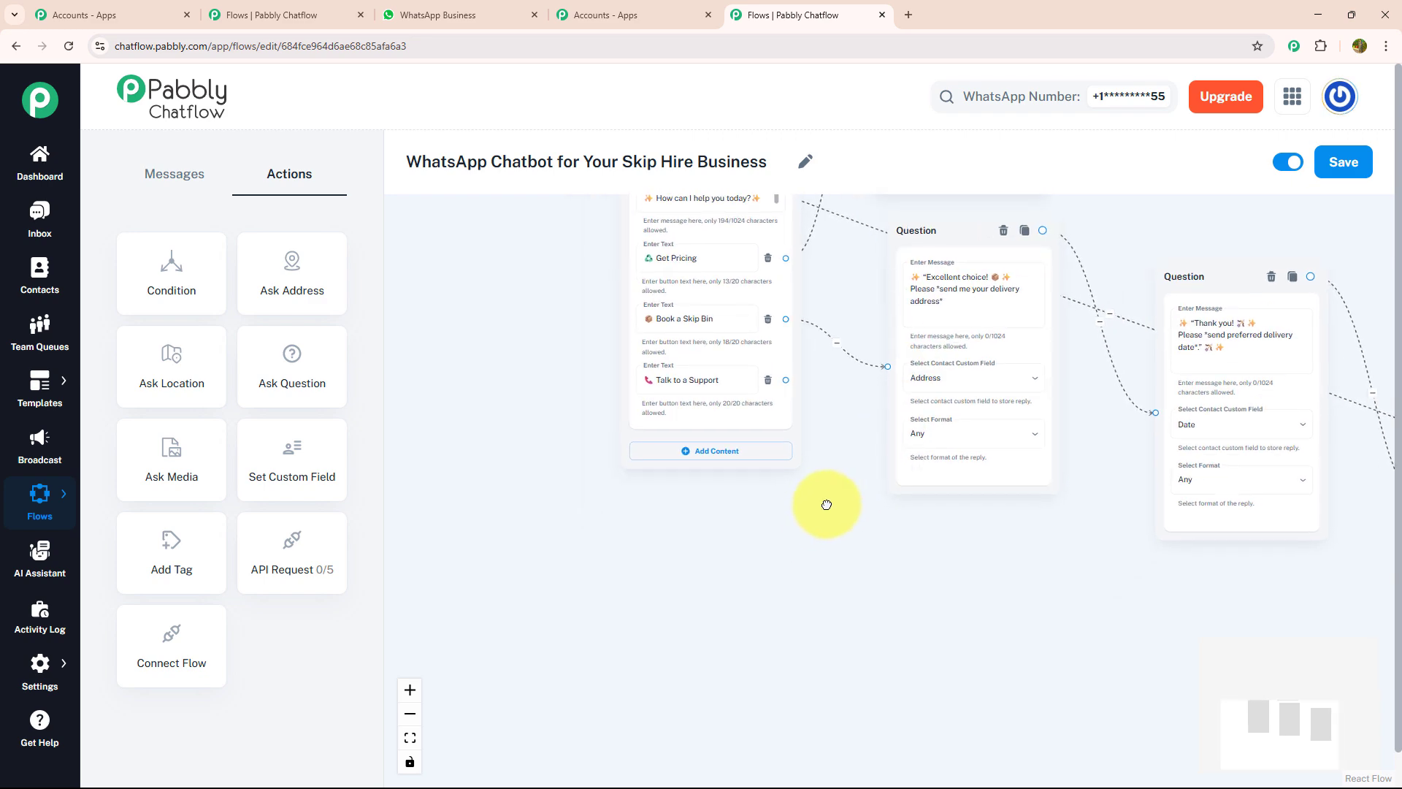
pyautogui.scroll(3, 829, 496)
# Branch a Text + Button message off Talk to a Support promising contact within 1–2 business hours
pyautogui.moveTo(860, 378); pyautogui.dragTo(882, 422)
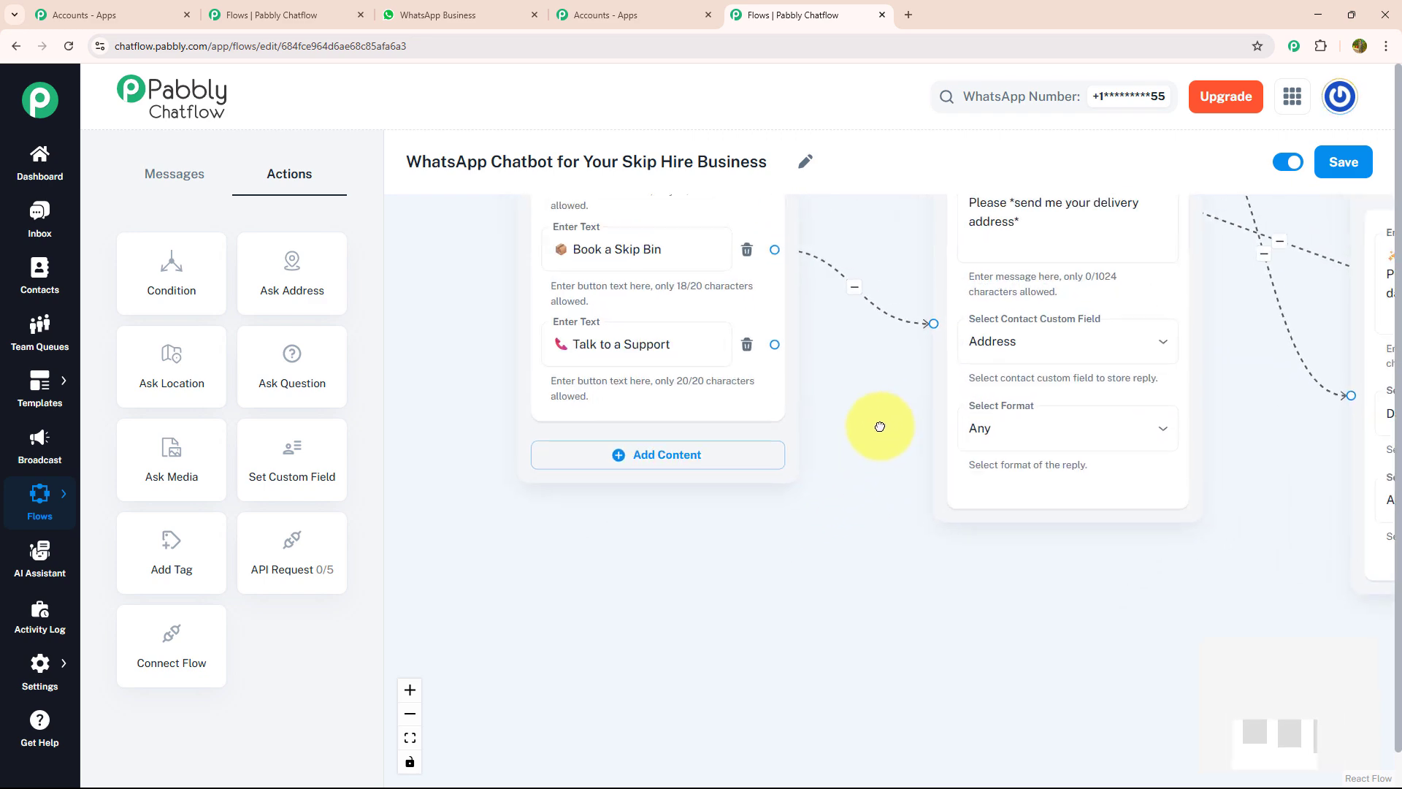
pyautogui.moveTo(782, 374); pyautogui.dragTo(1037, 668)
pyautogui.click(1065, 713)
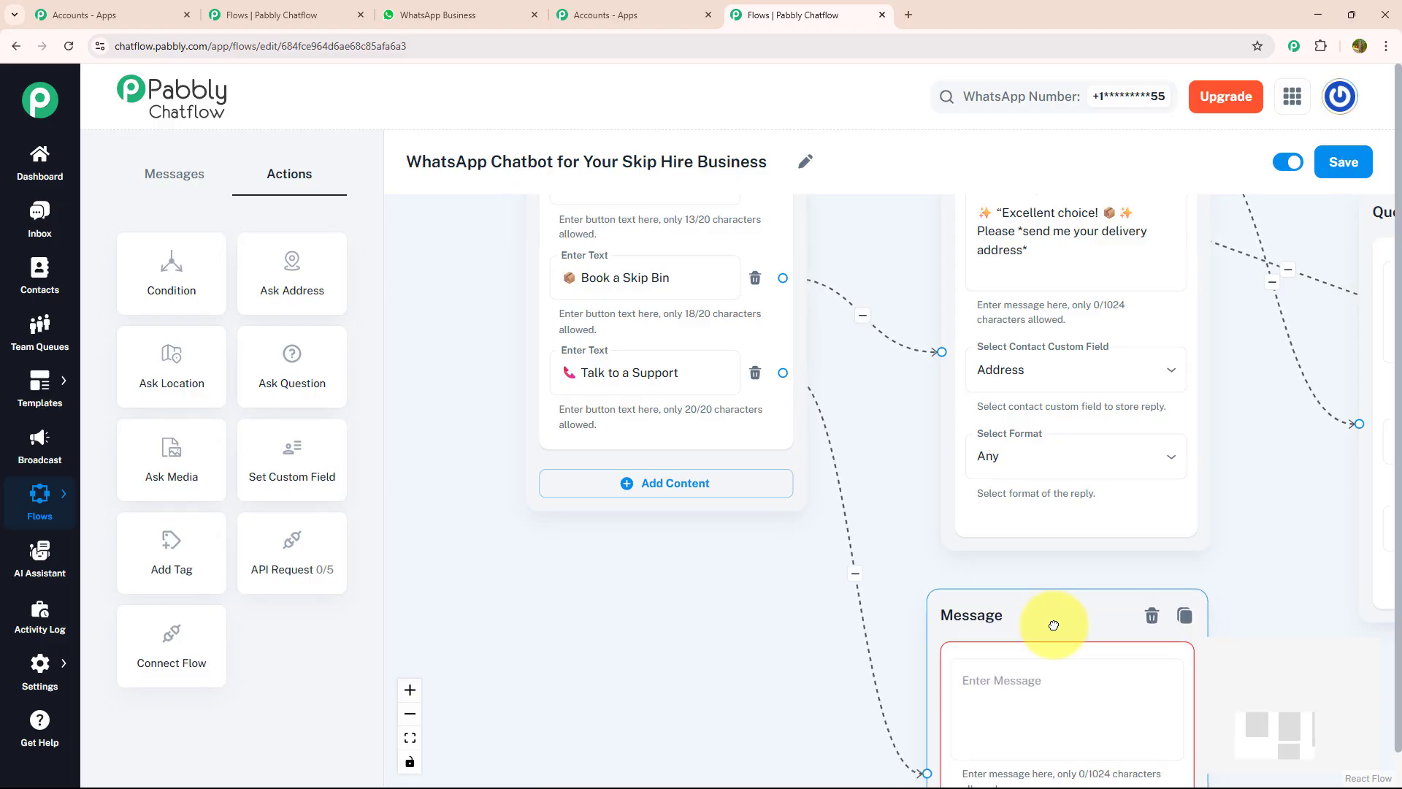
pyautogui.moveTo(804, 691); pyautogui.dragTo(637, 517)
pyautogui.click(1005, 492)
pyautogui.hotkey('ctrl', 'v')
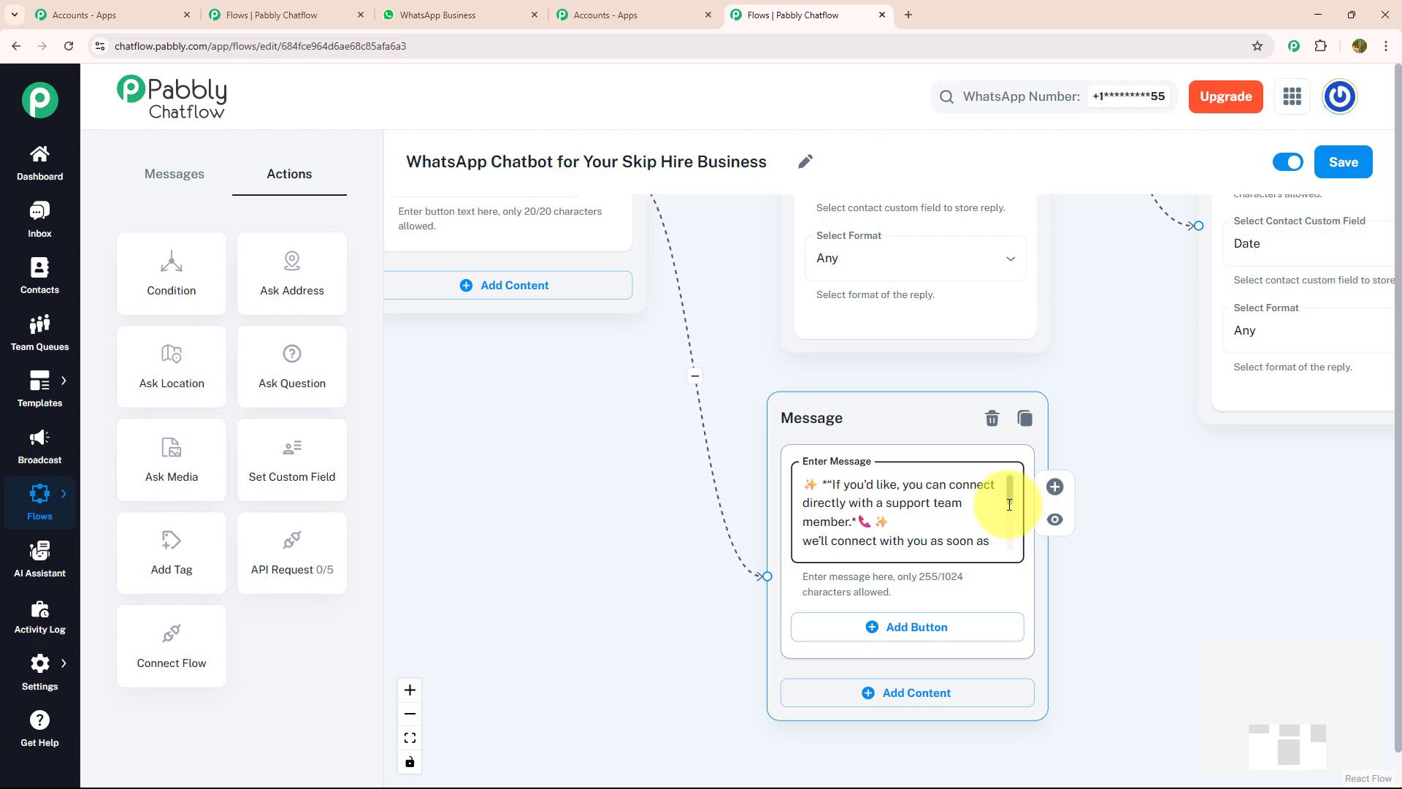
pyautogui.scroll(-3, 1010, 505)
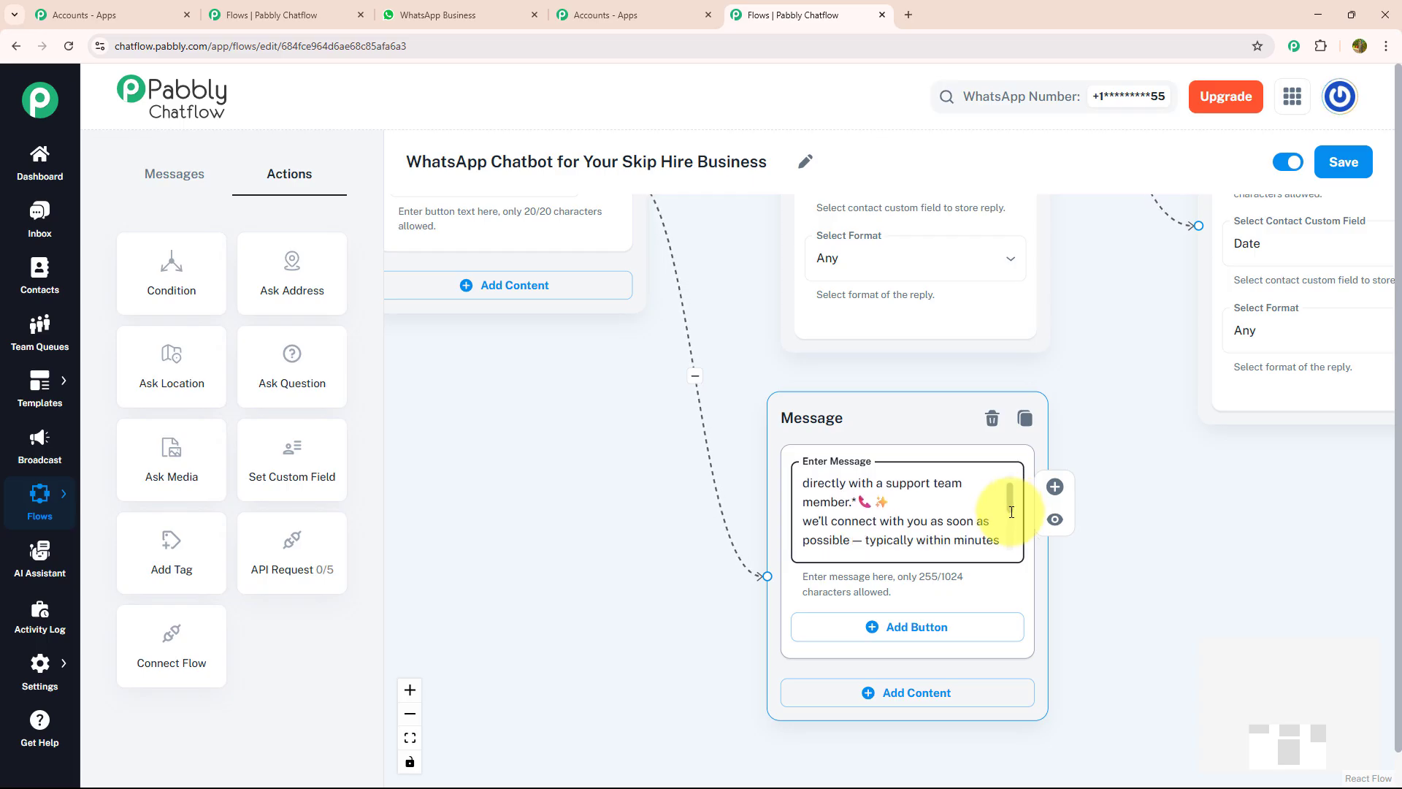
pyautogui.moveTo(1012, 514); pyautogui.dragTo(1015, 549)
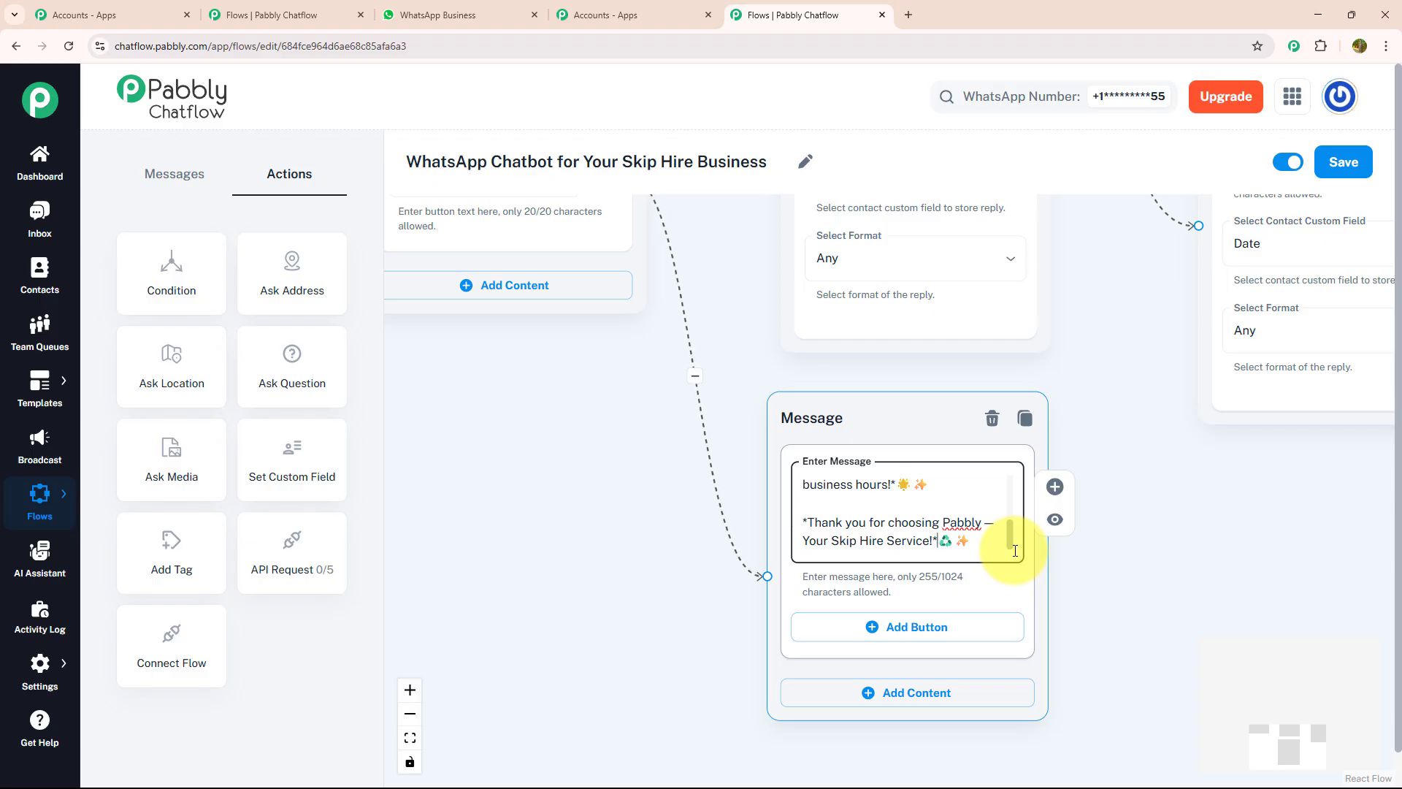
pyautogui.scroll(-5, 1074, 429)
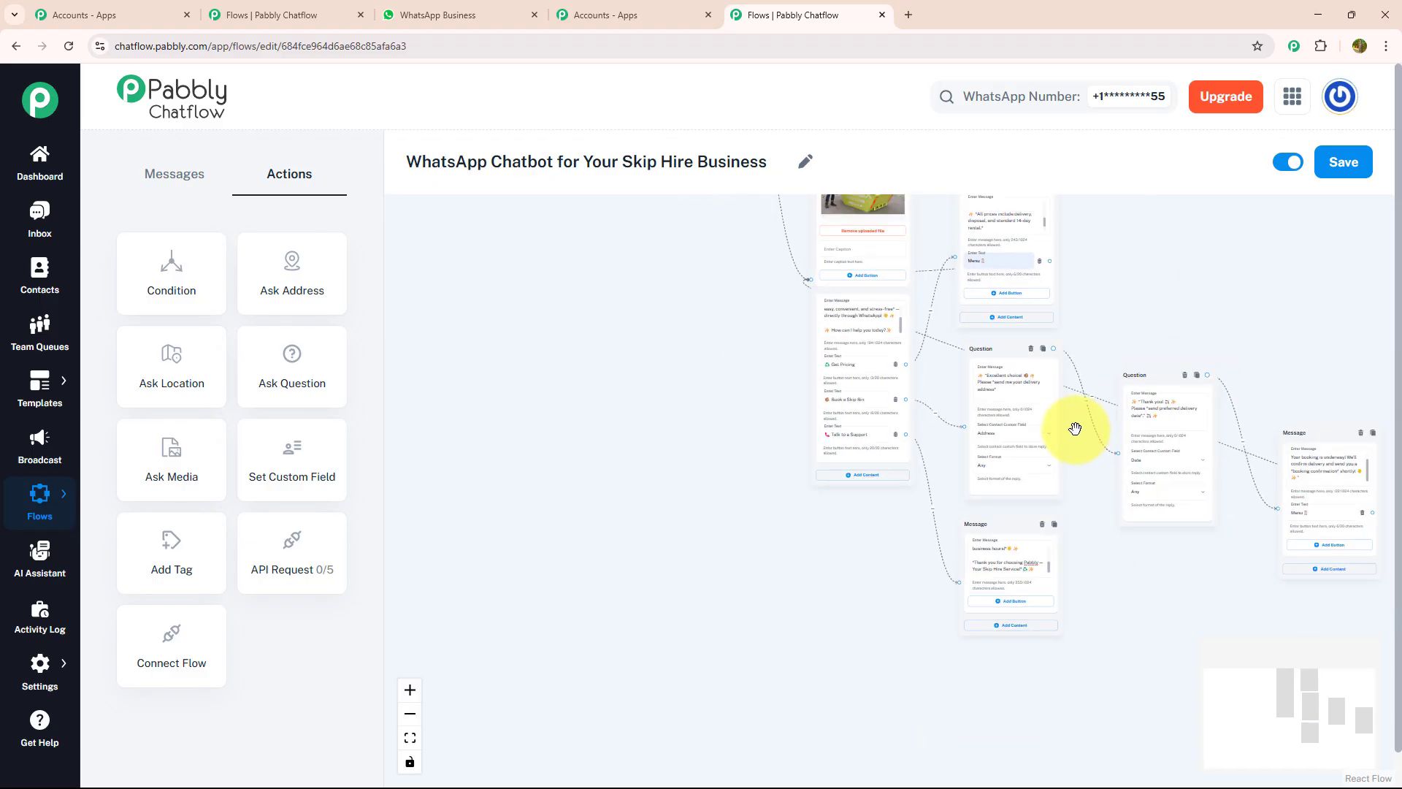
# View the whole skip-hire flow and save it, getting 'Flow updated successfully'
pyautogui.moveTo(1146, 257); pyautogui.dragTo(1110, 371)
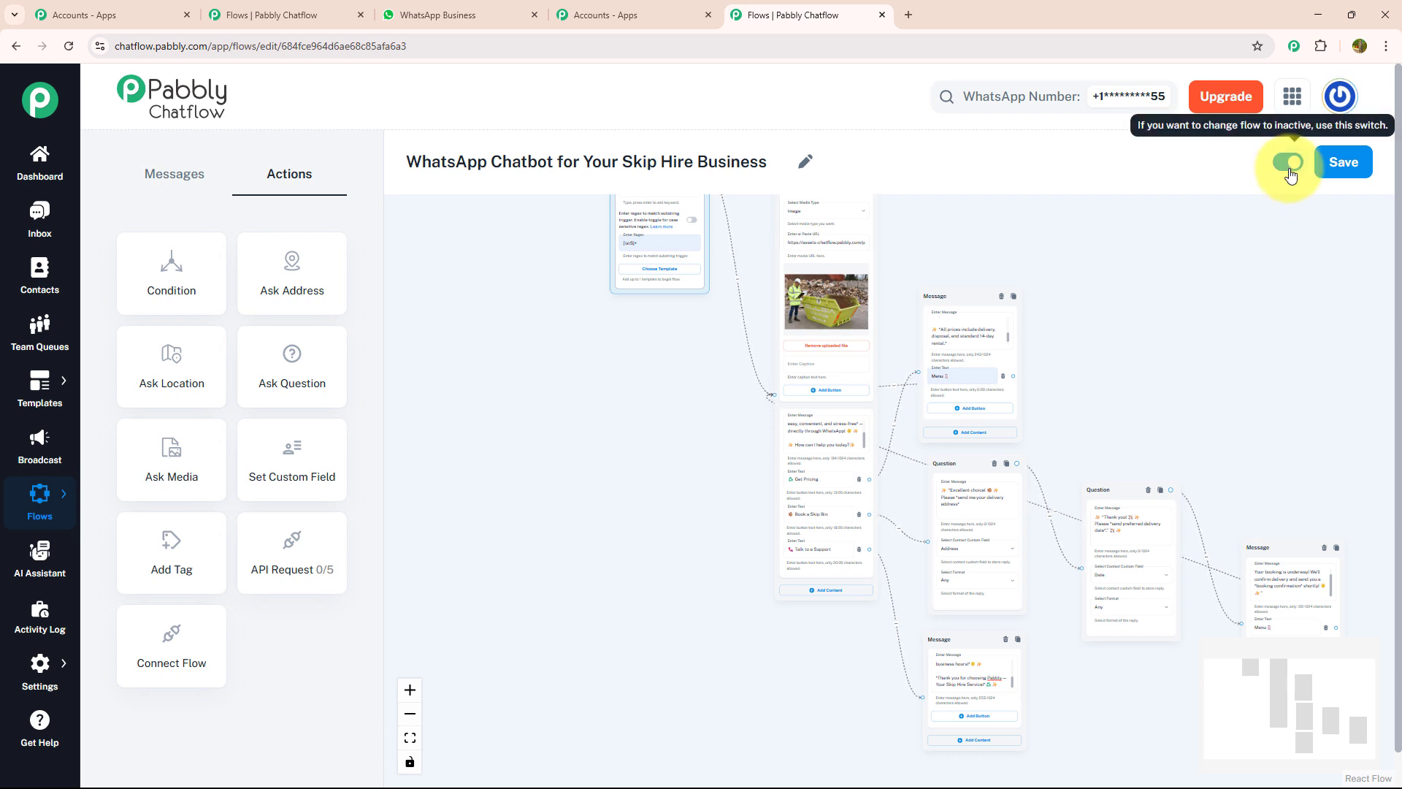
pyautogui.click(1340, 172)
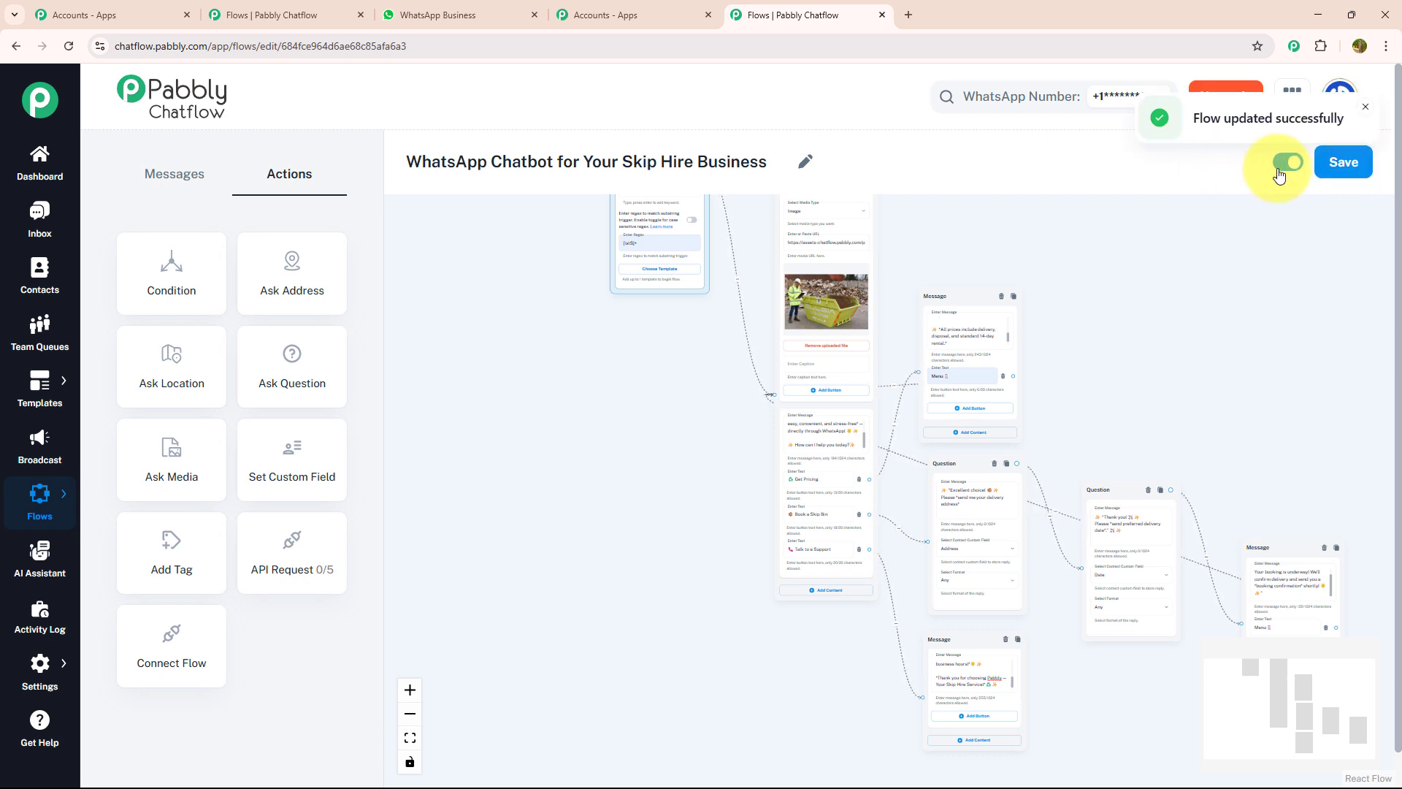